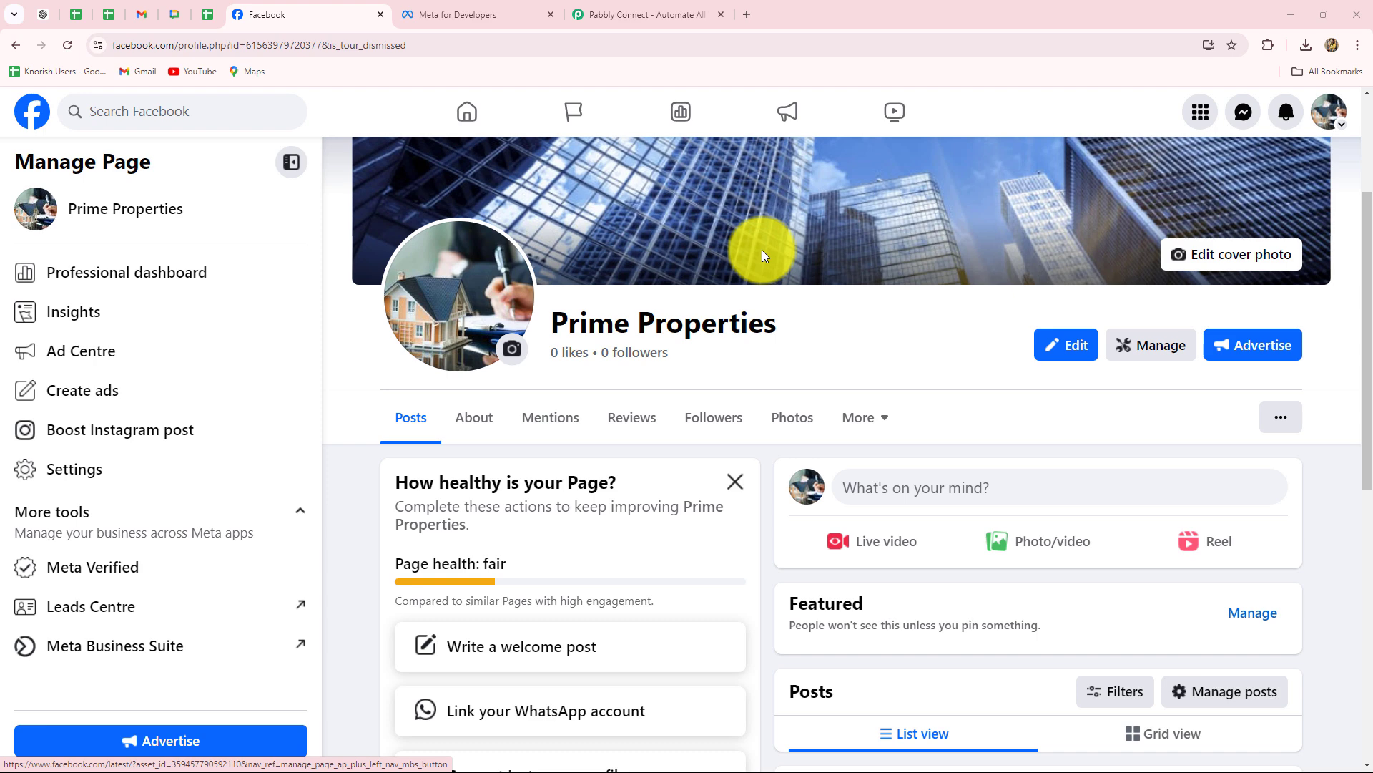
Scroll through the Prime Properties Facebook page, then switch to the Pabbly Connect tab.
scroll(900, 452, "up", 3)
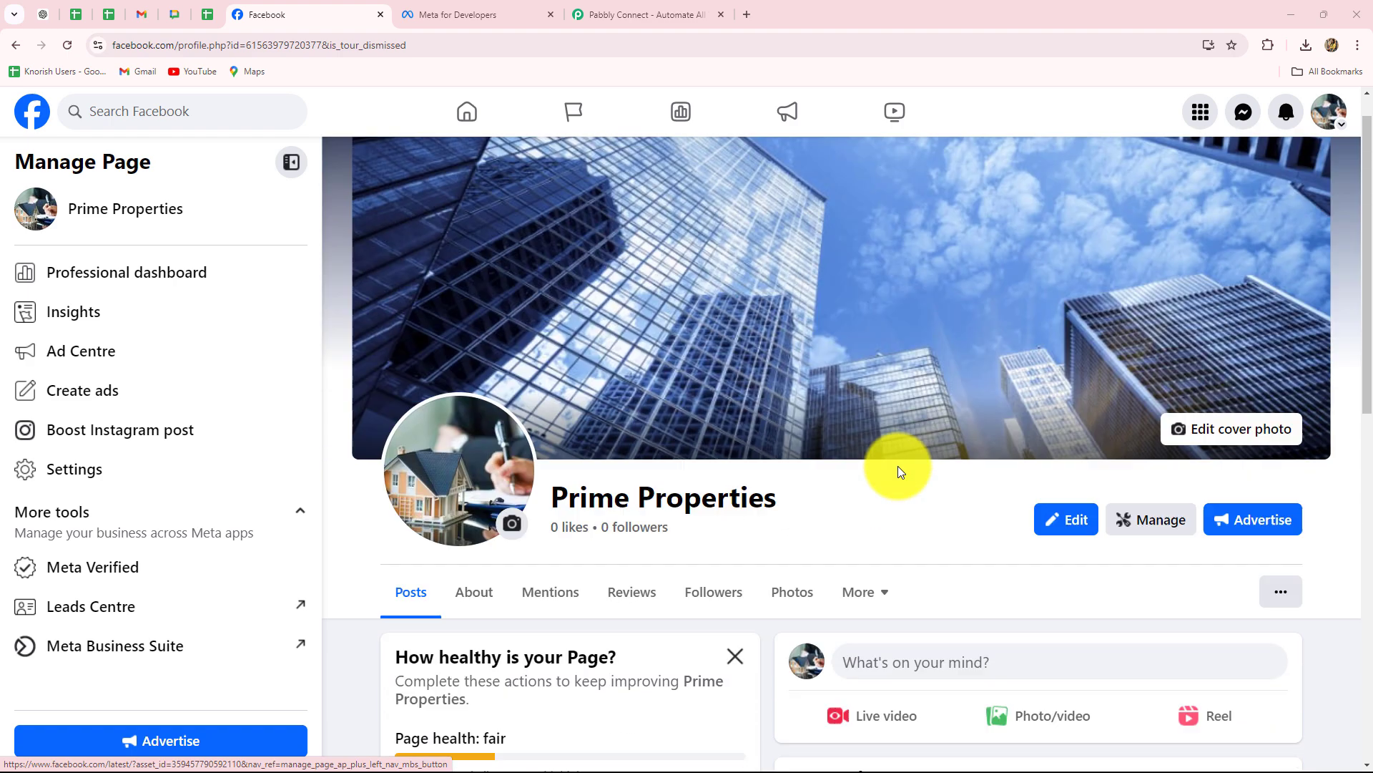
scroll(898, 471, "down", 4)
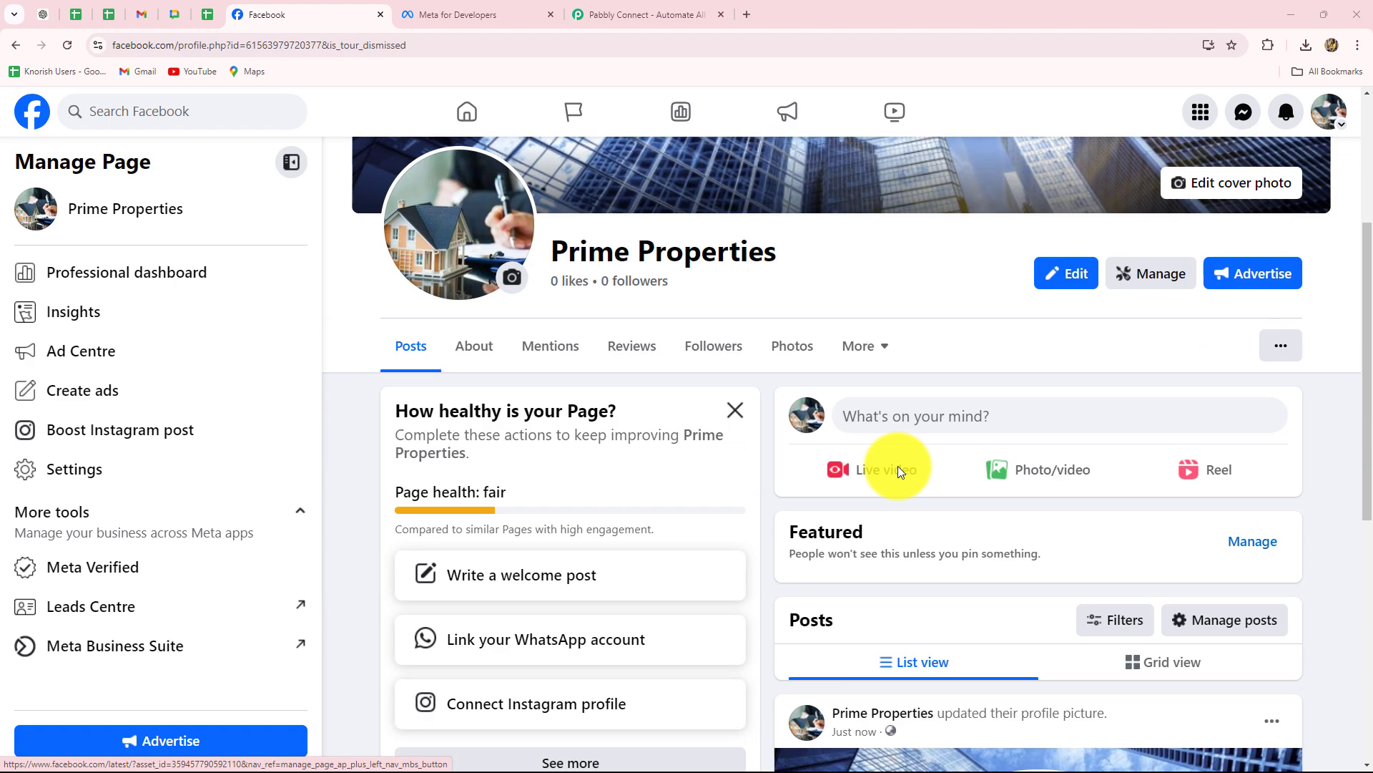
scroll(898, 470, "up", 4)
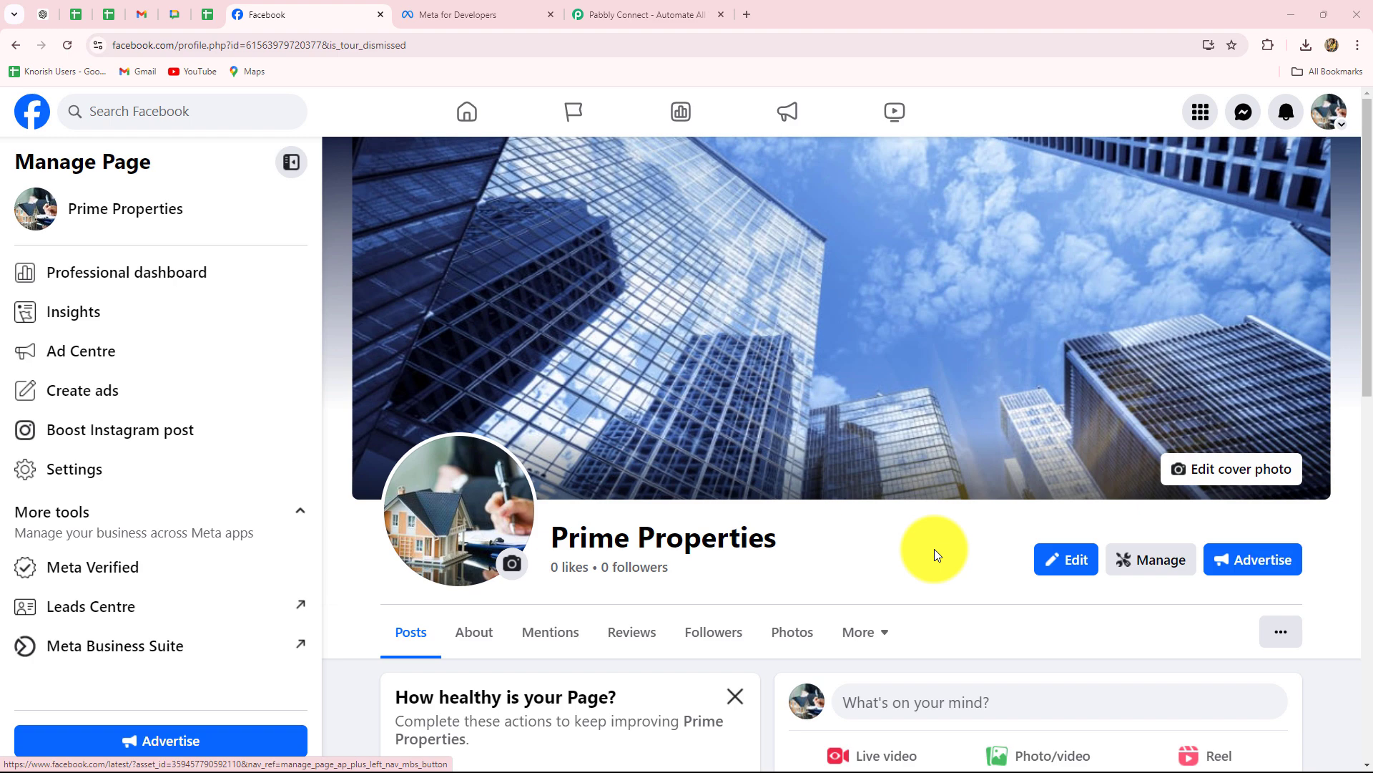
scroll(934, 548, "down", 4)
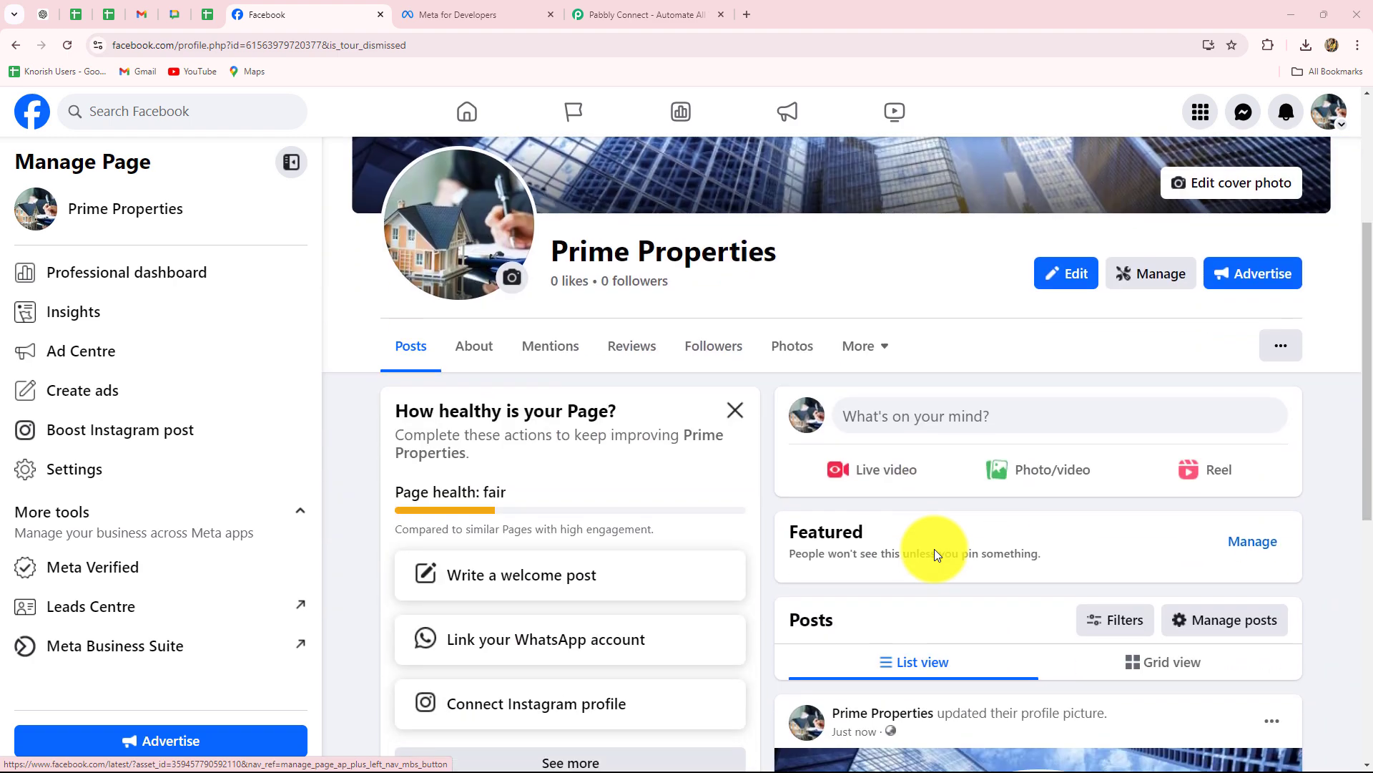
scroll(904, 281, "up", 3)
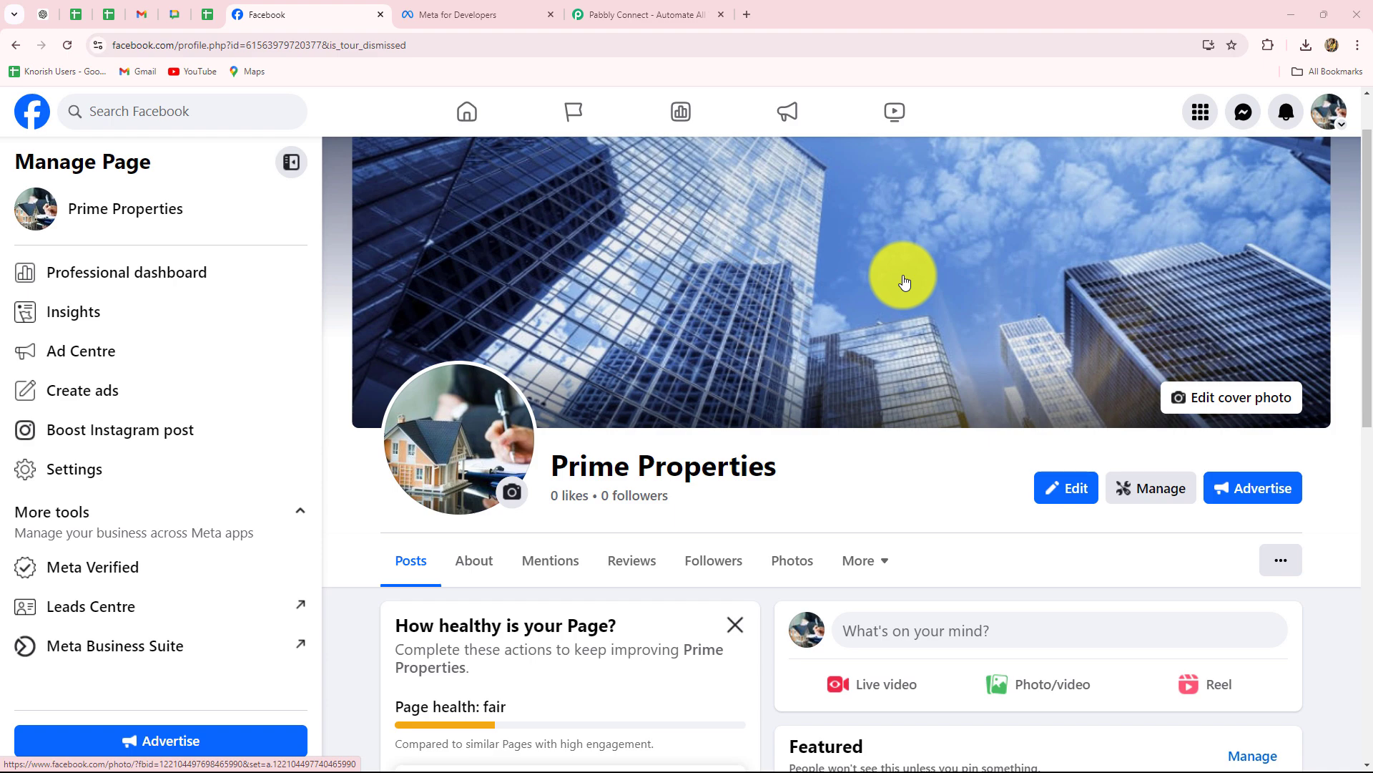
left_click(629, 11)
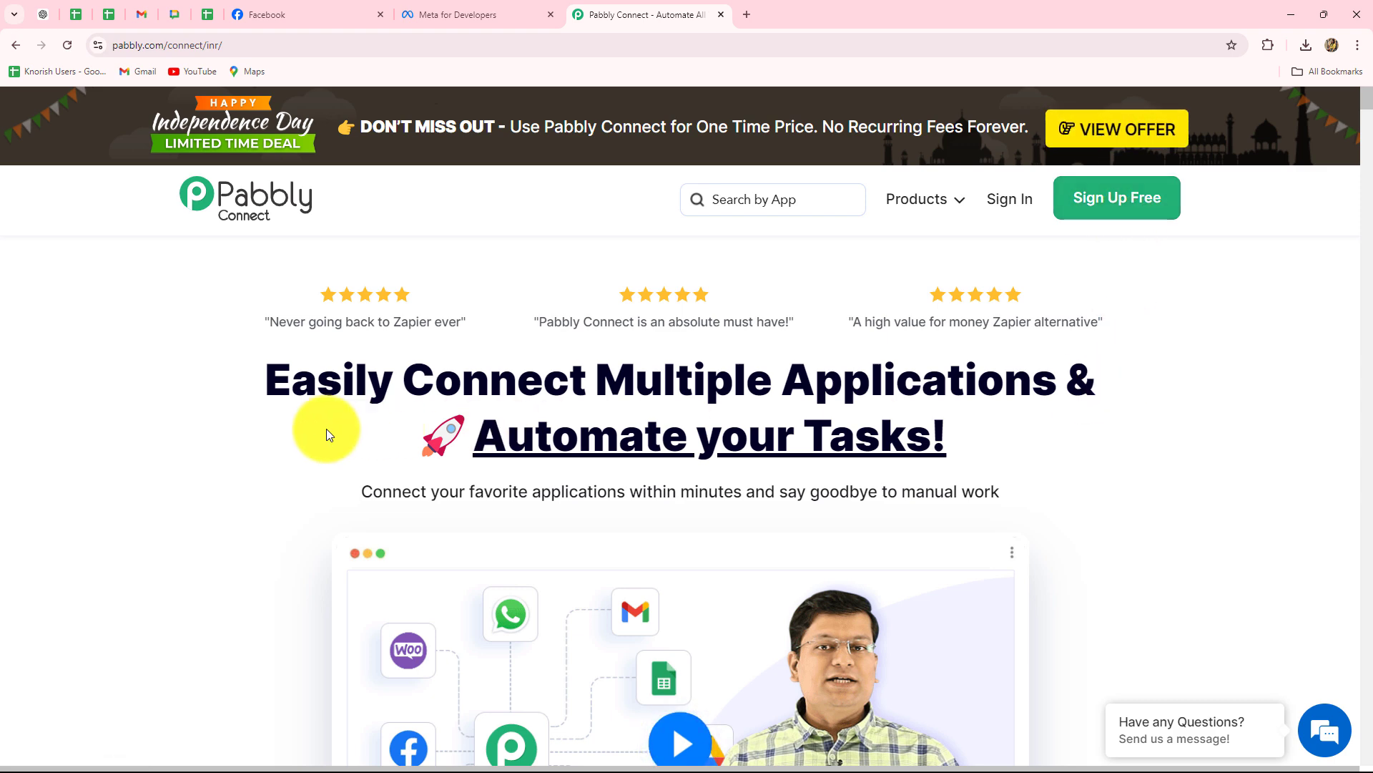
Sign in to Pabbly and launch Pabbly Connect via Access Now on the All Apps page.
left_click_drag(263, 383, 1023, 449)
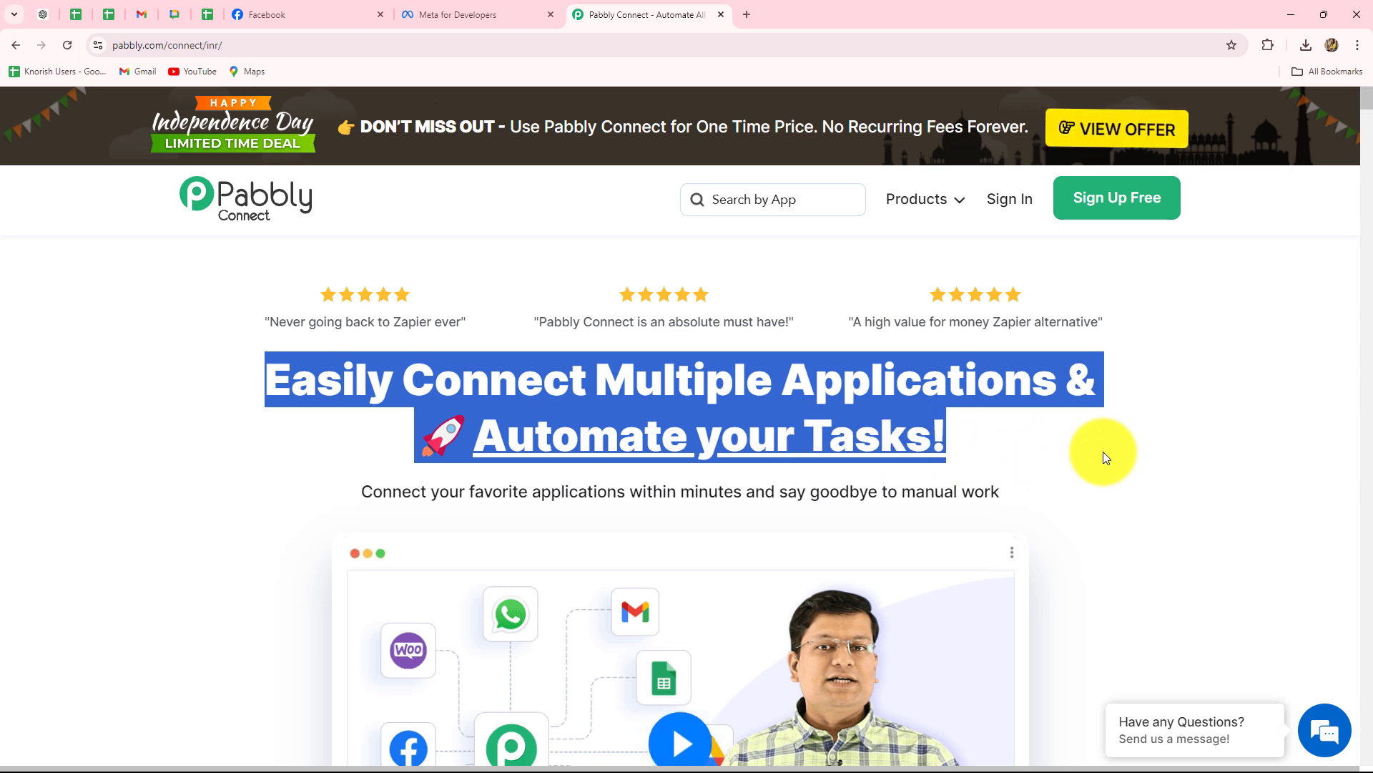
left_click(1019, 204)
scroll(1079, 451, "down", 3)
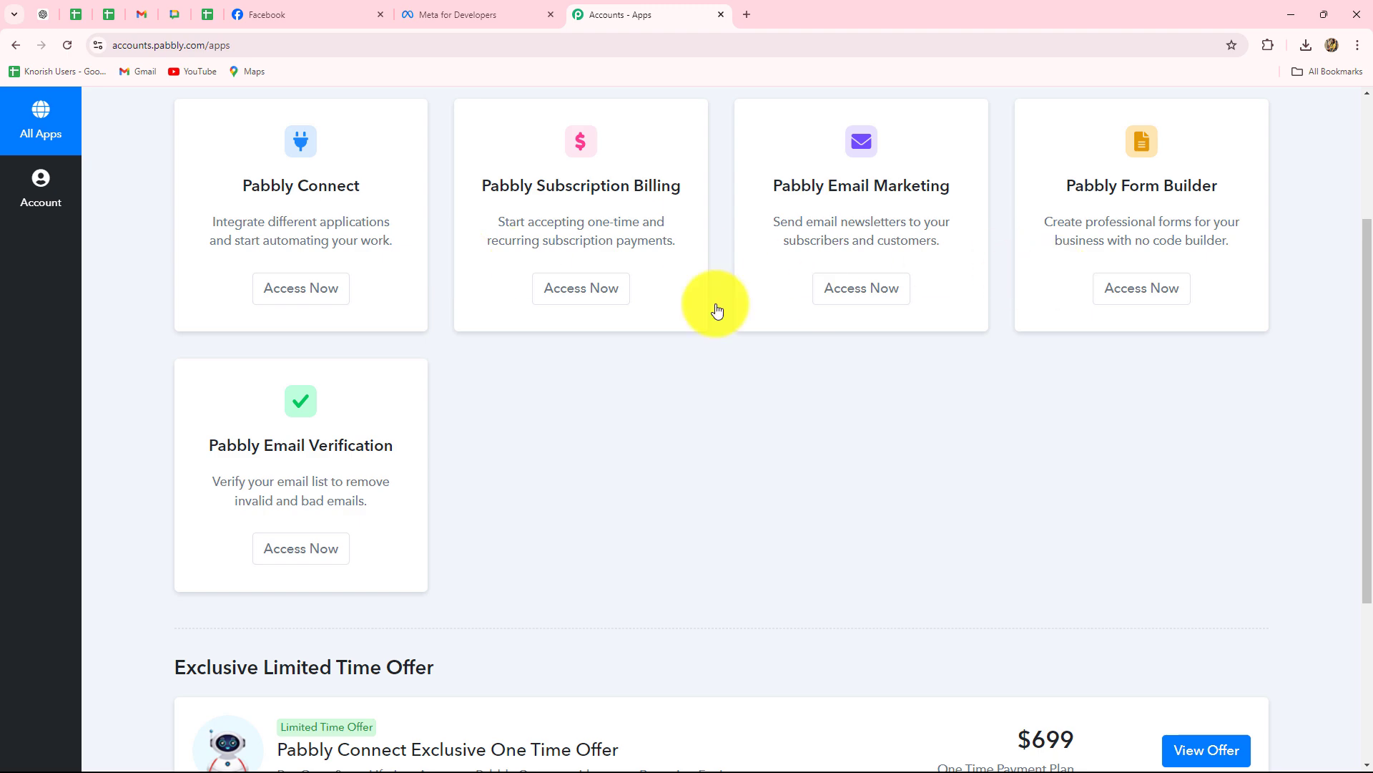
scroll(585, 501, "up", 2)
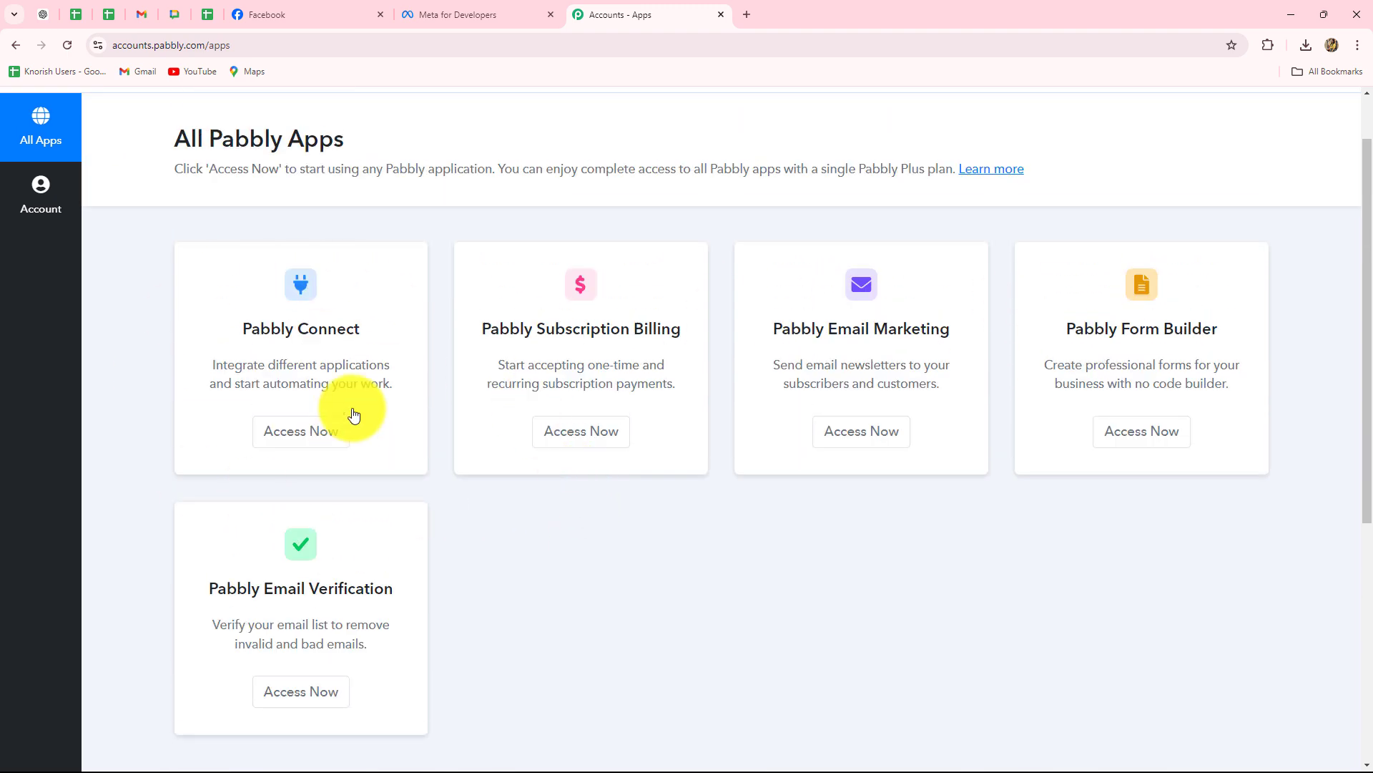
left_click_drag(247, 330, 387, 337)
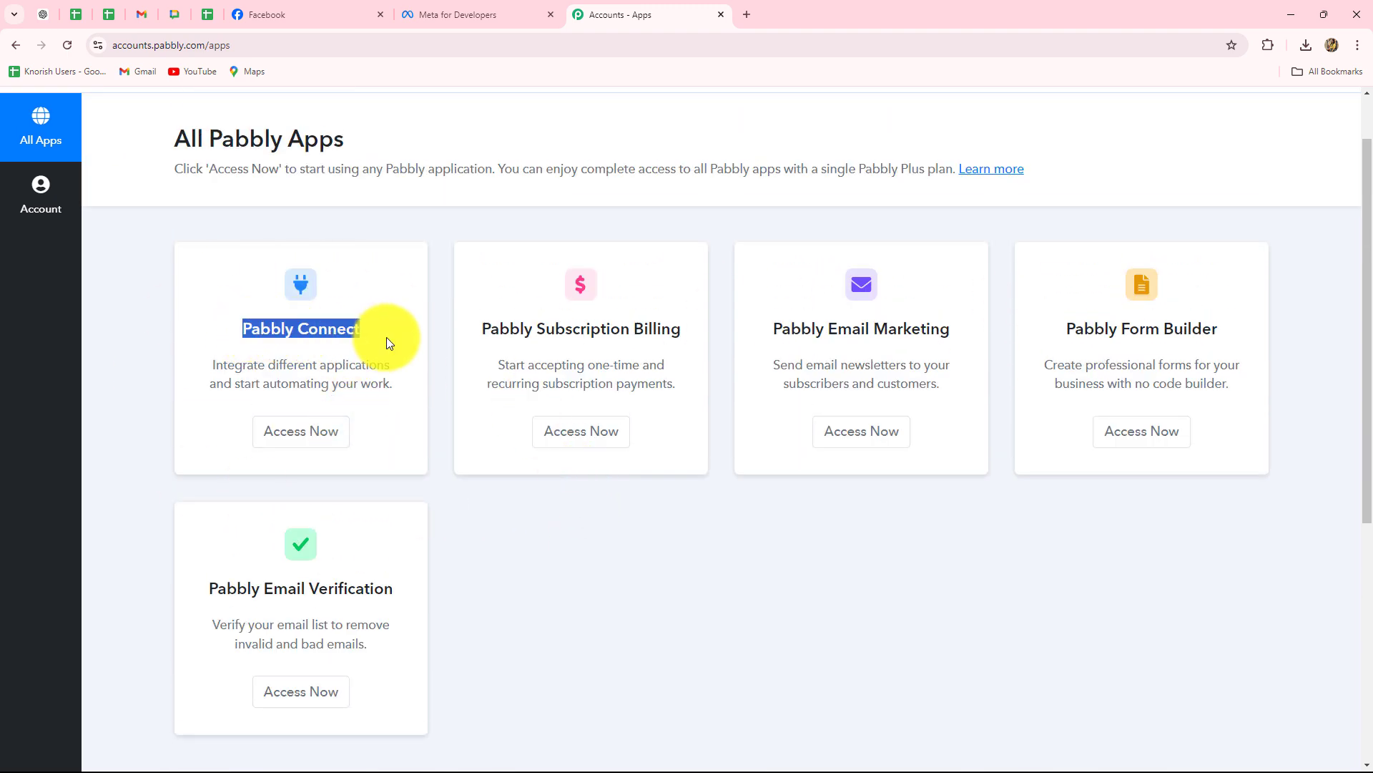
left_click(317, 431)
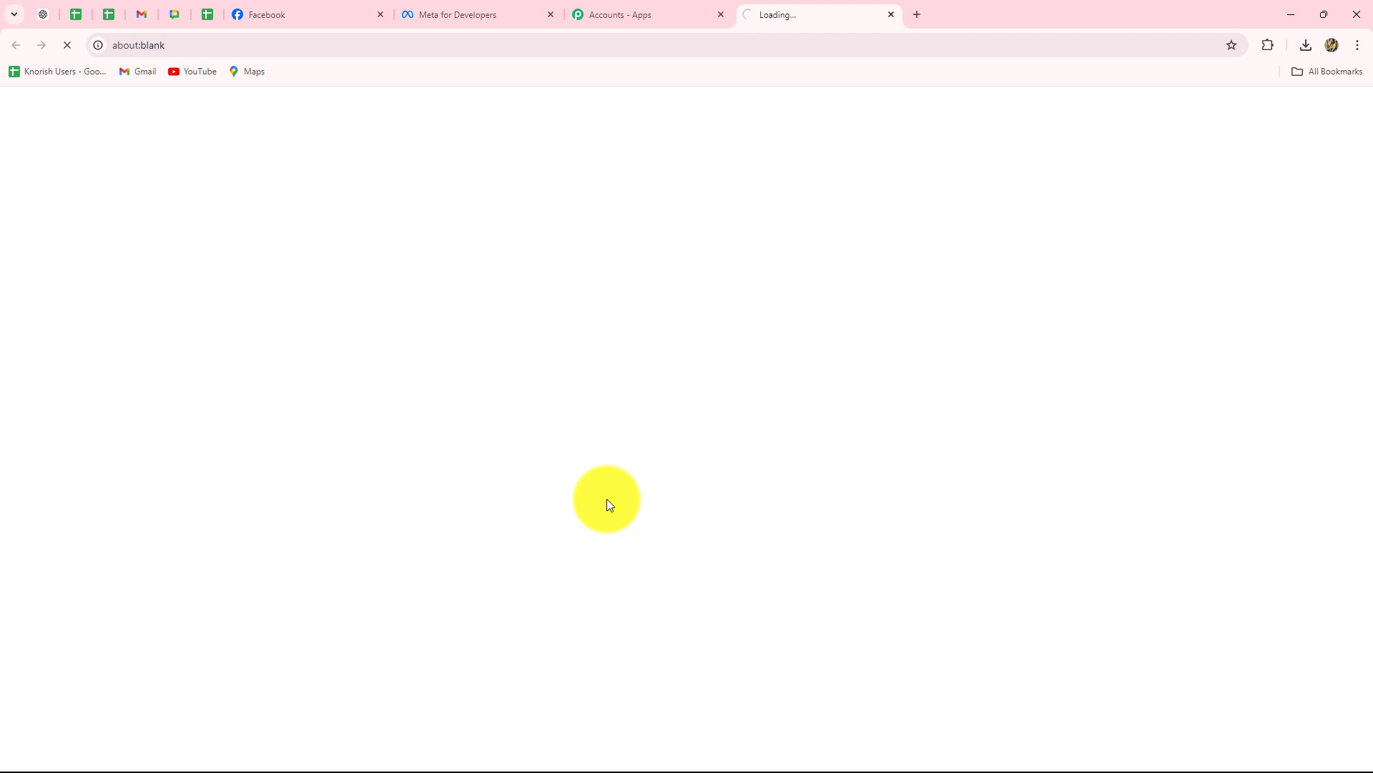
Scroll the dashboard to review 3000 allotted tasks, 2452 remaining and the empty workflow list.
scroll(602, 496, "down", 5)
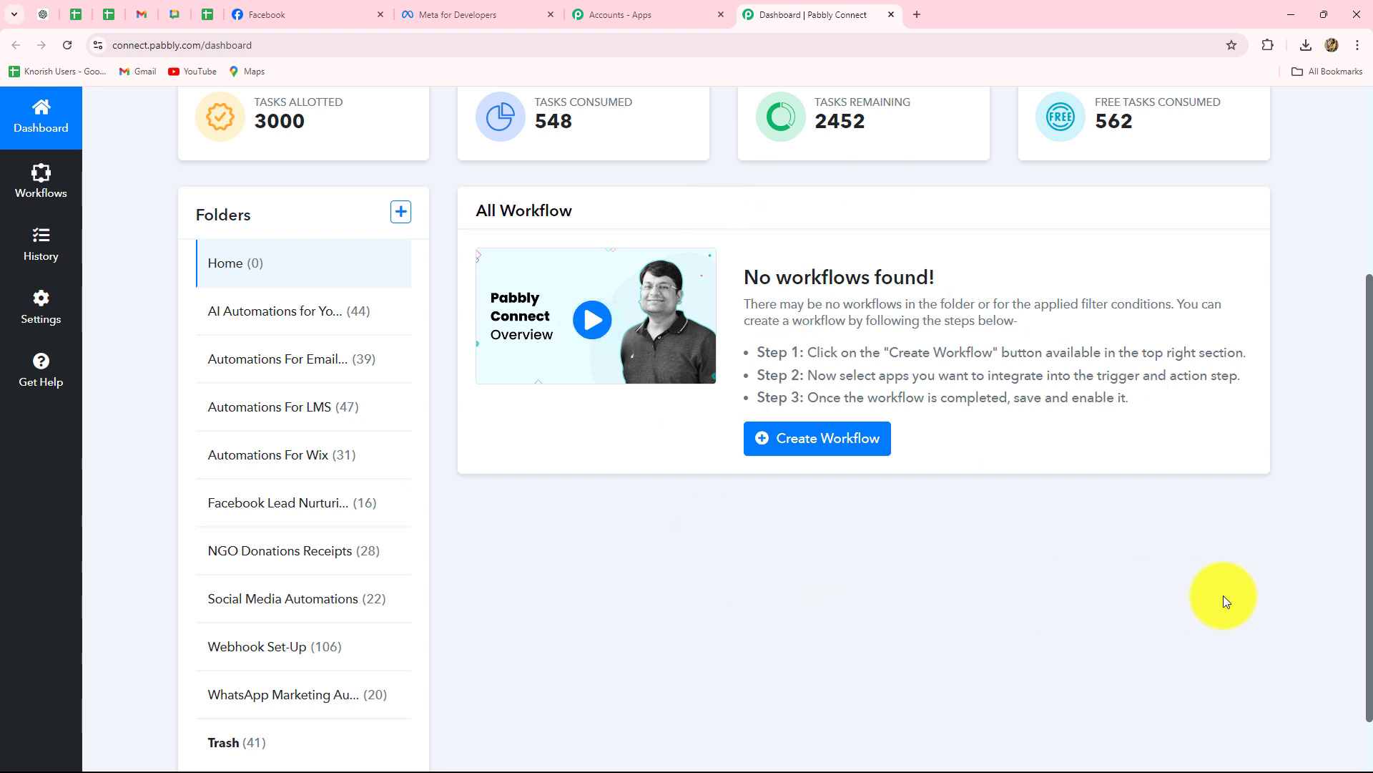
scroll(1223, 595, "down", 1)
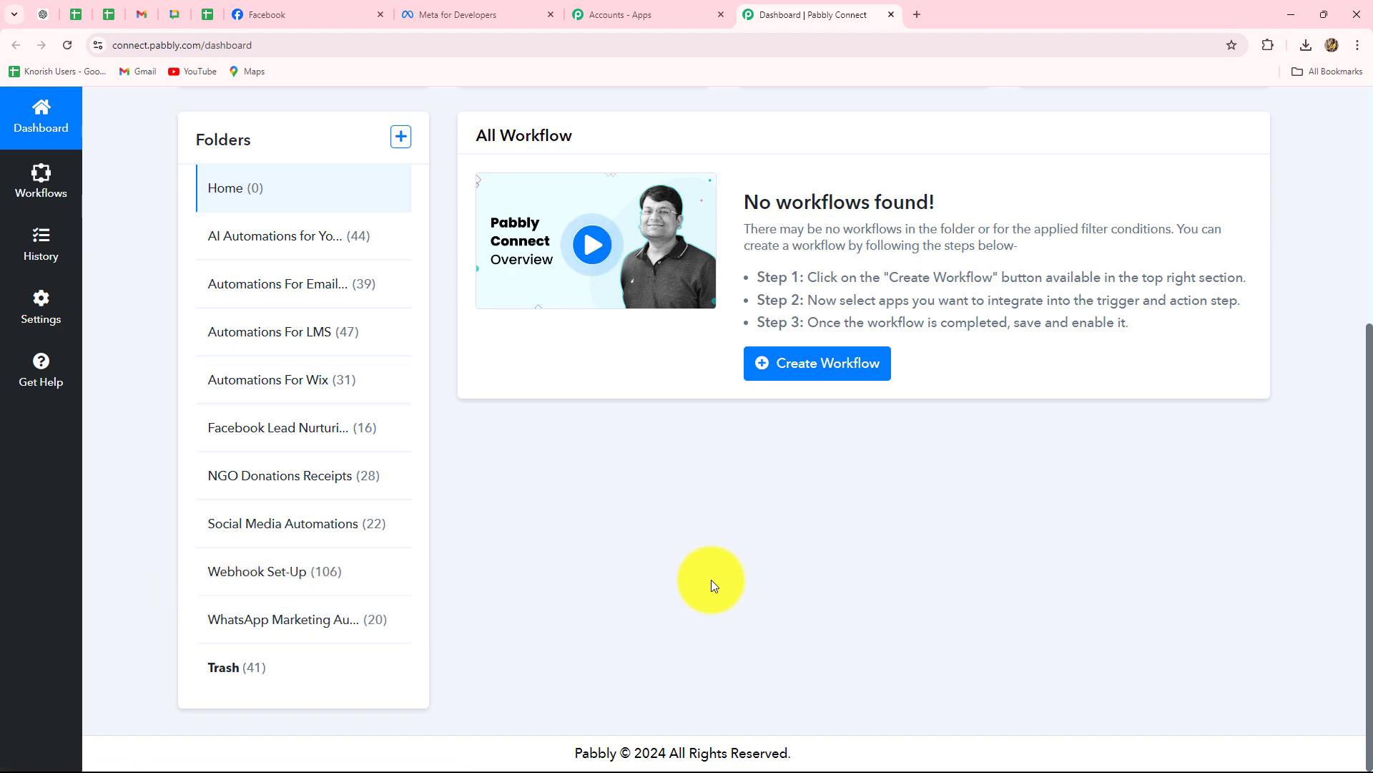
scroll(711, 578, "up", 4)
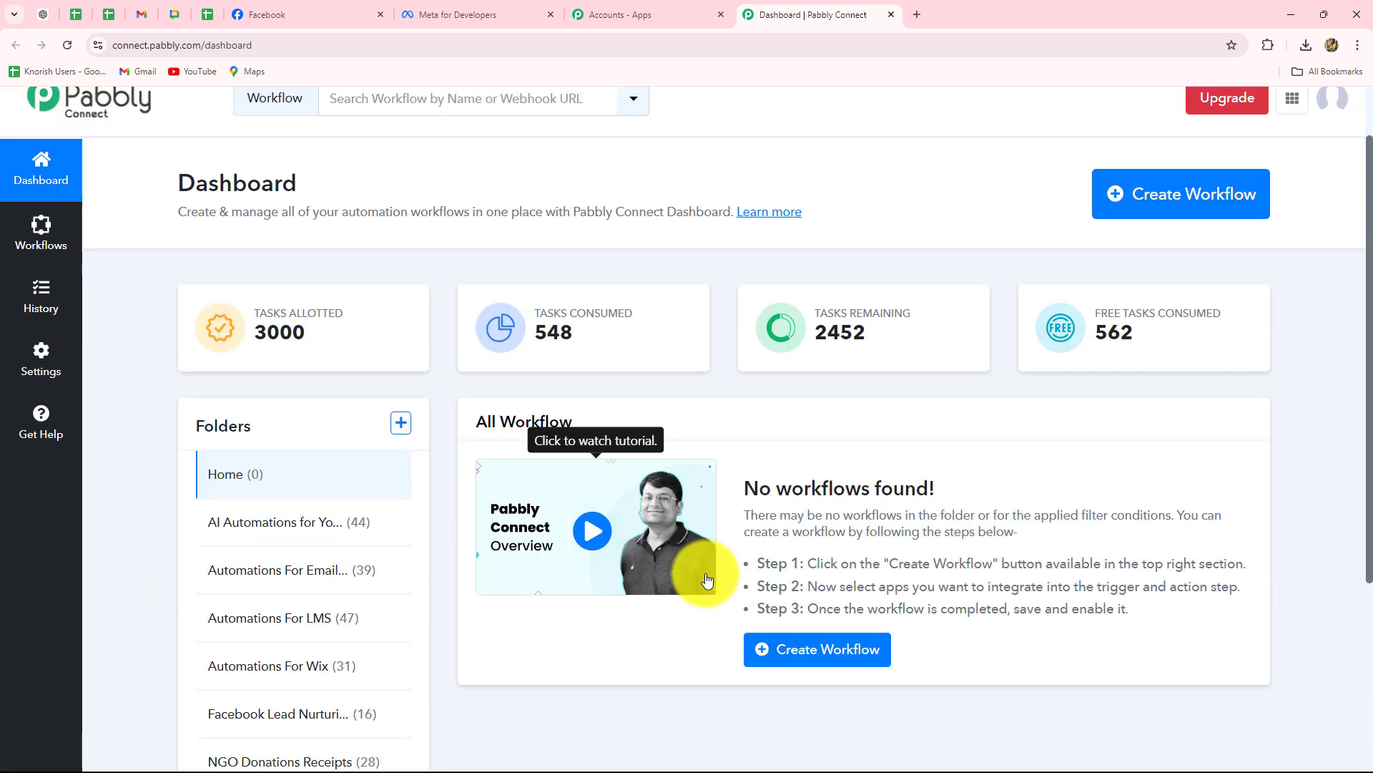
scroll(707, 579, "up", 1)
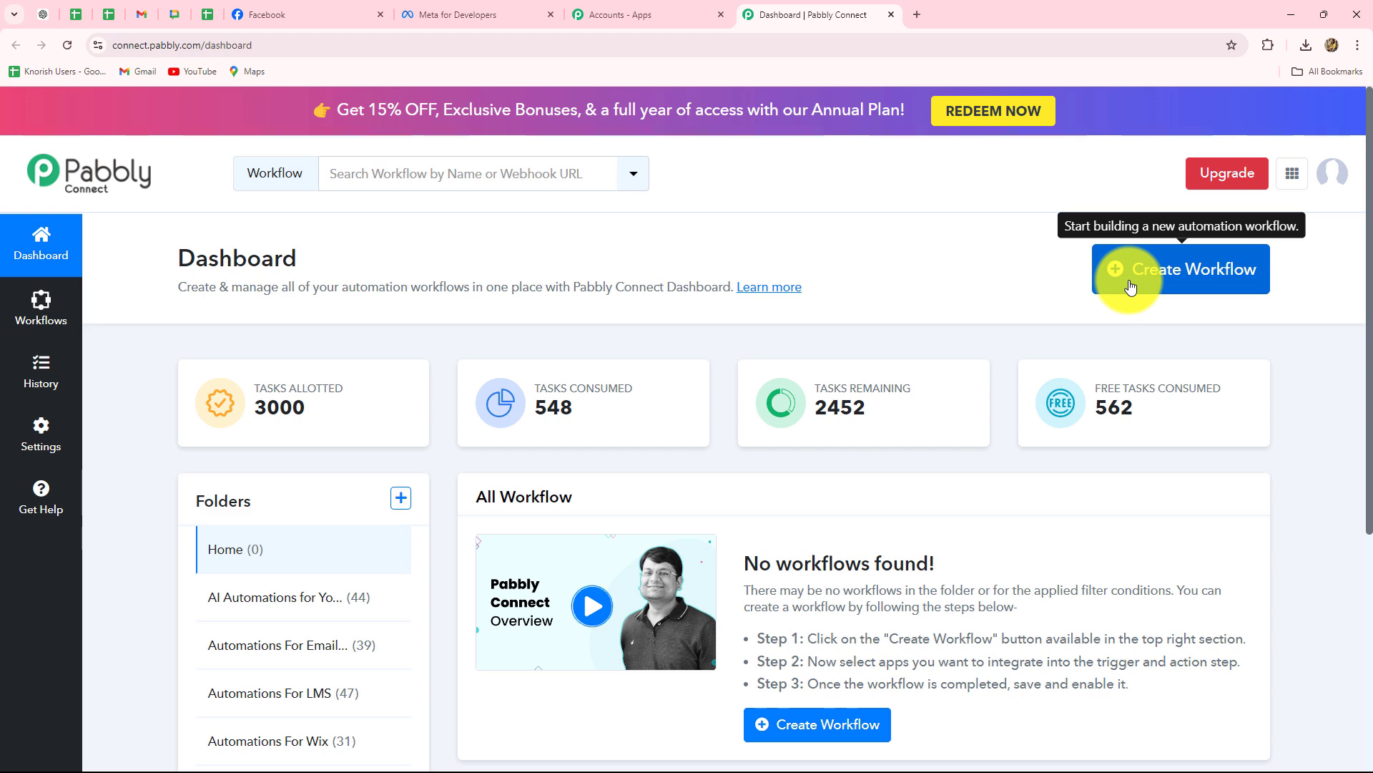
Create workflow 'Get Email Alerts for New Facebook Leads' filed under Facebook Lead Nurturing Automations.
left_click(1164, 282)
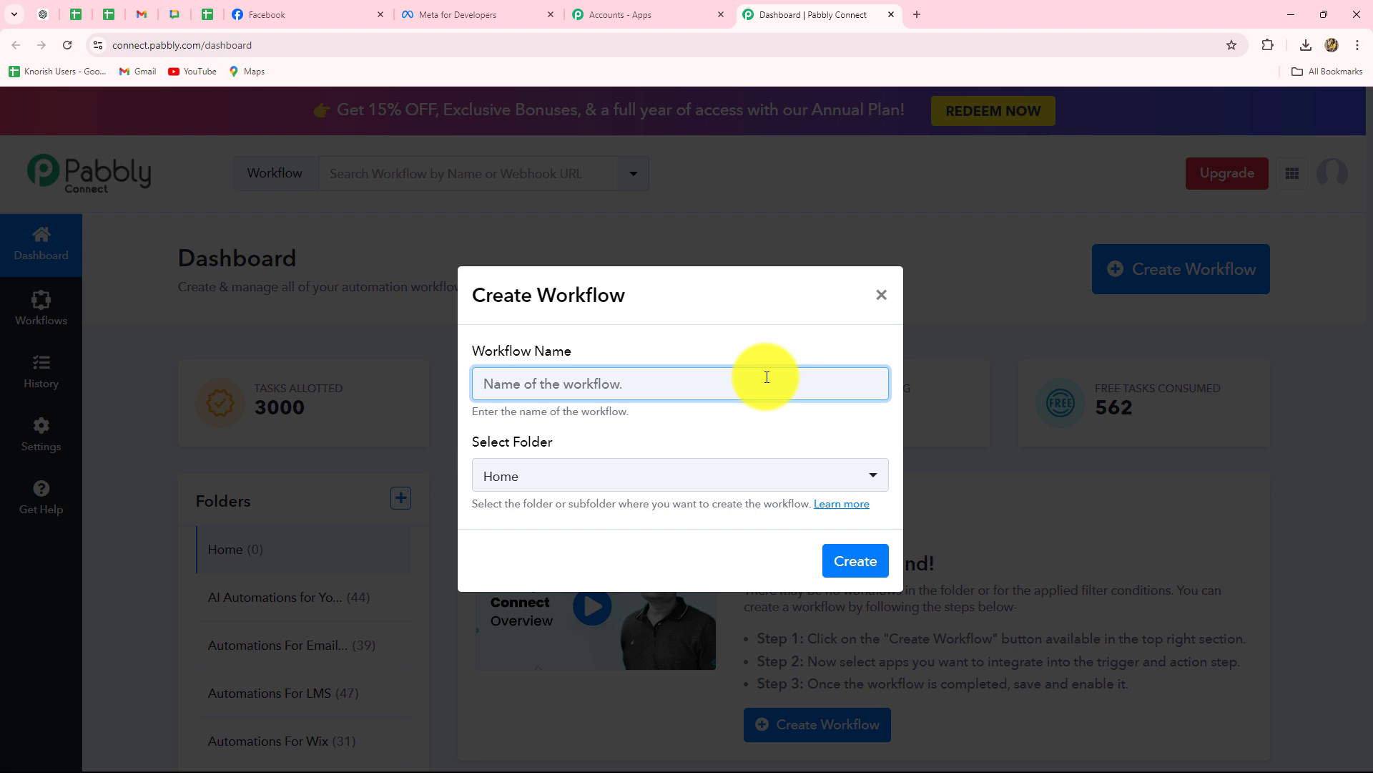
type("Get Email Alerts for New Facebook Leads")
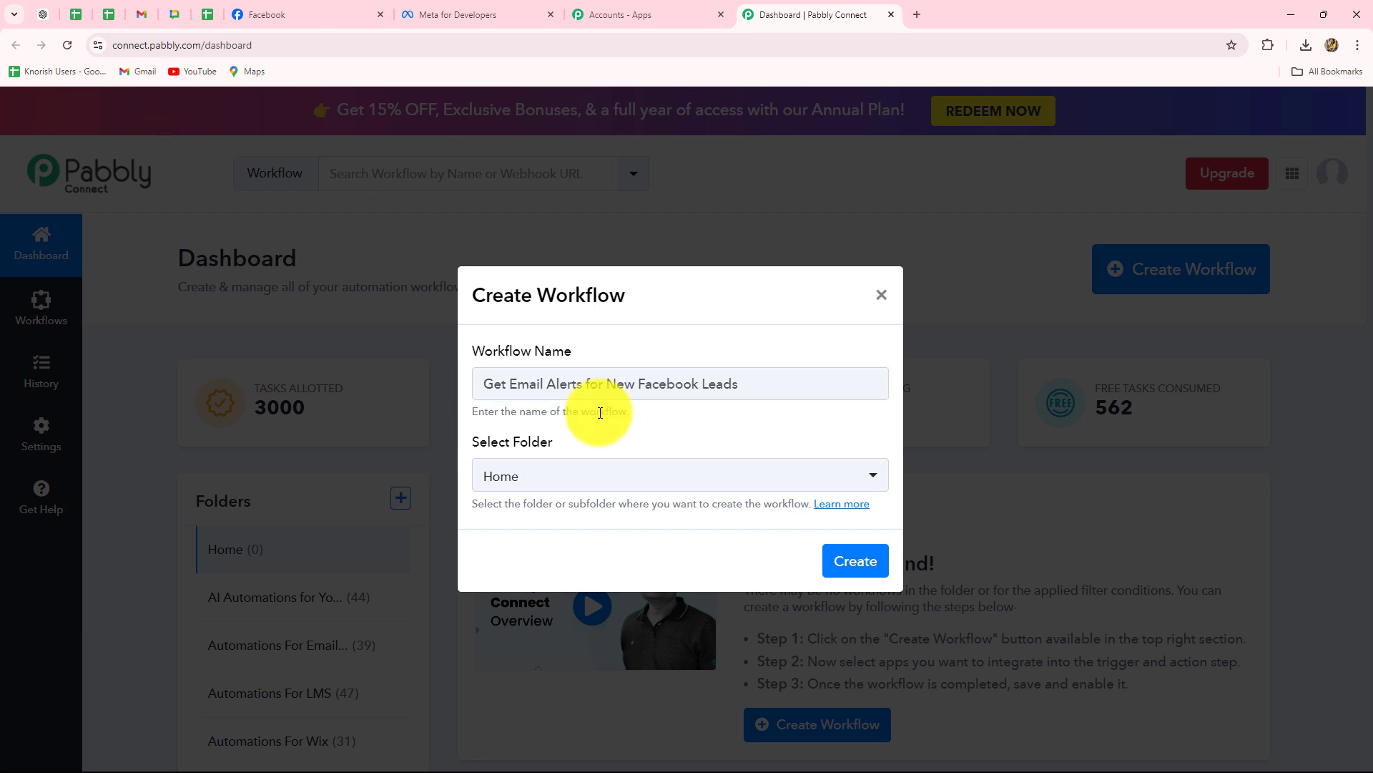
left_click(589, 484)
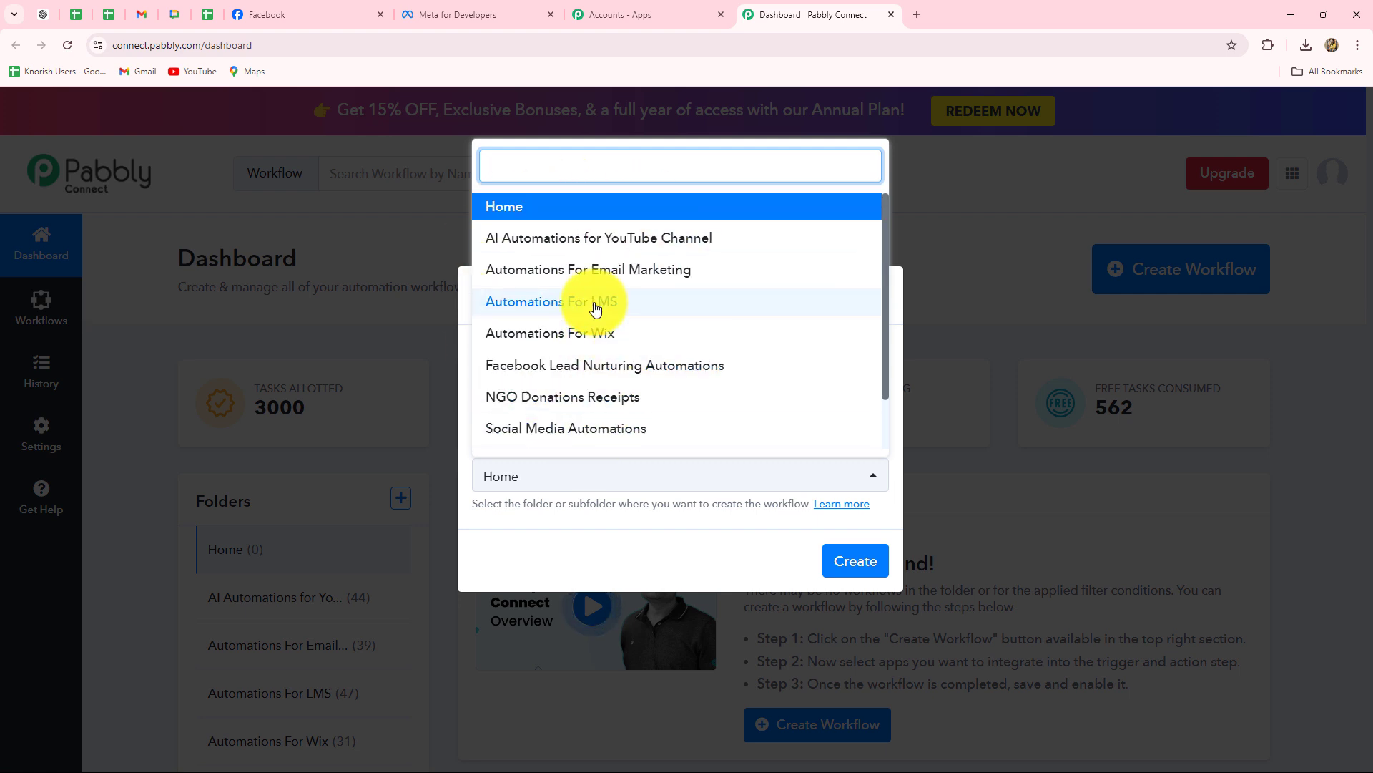
left_click(662, 367)
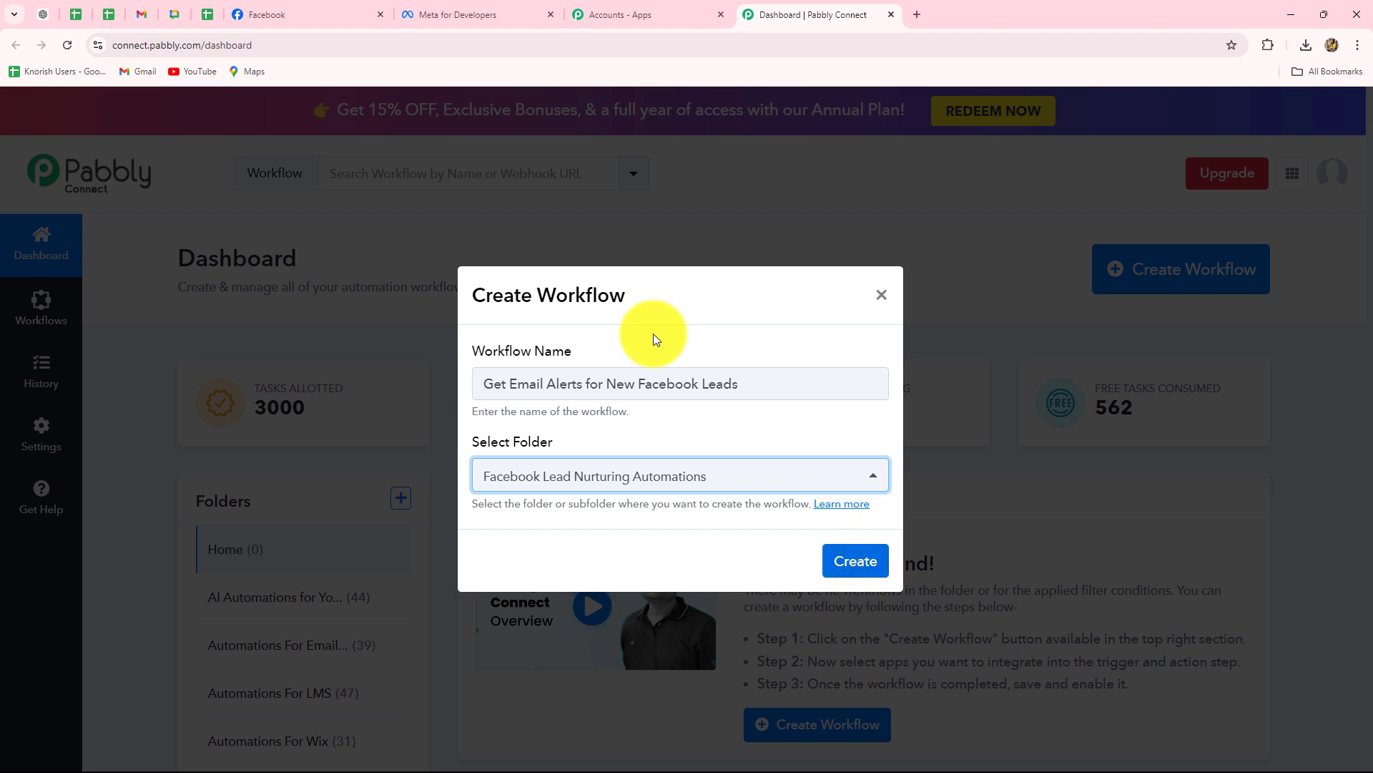
left_click(877, 561)
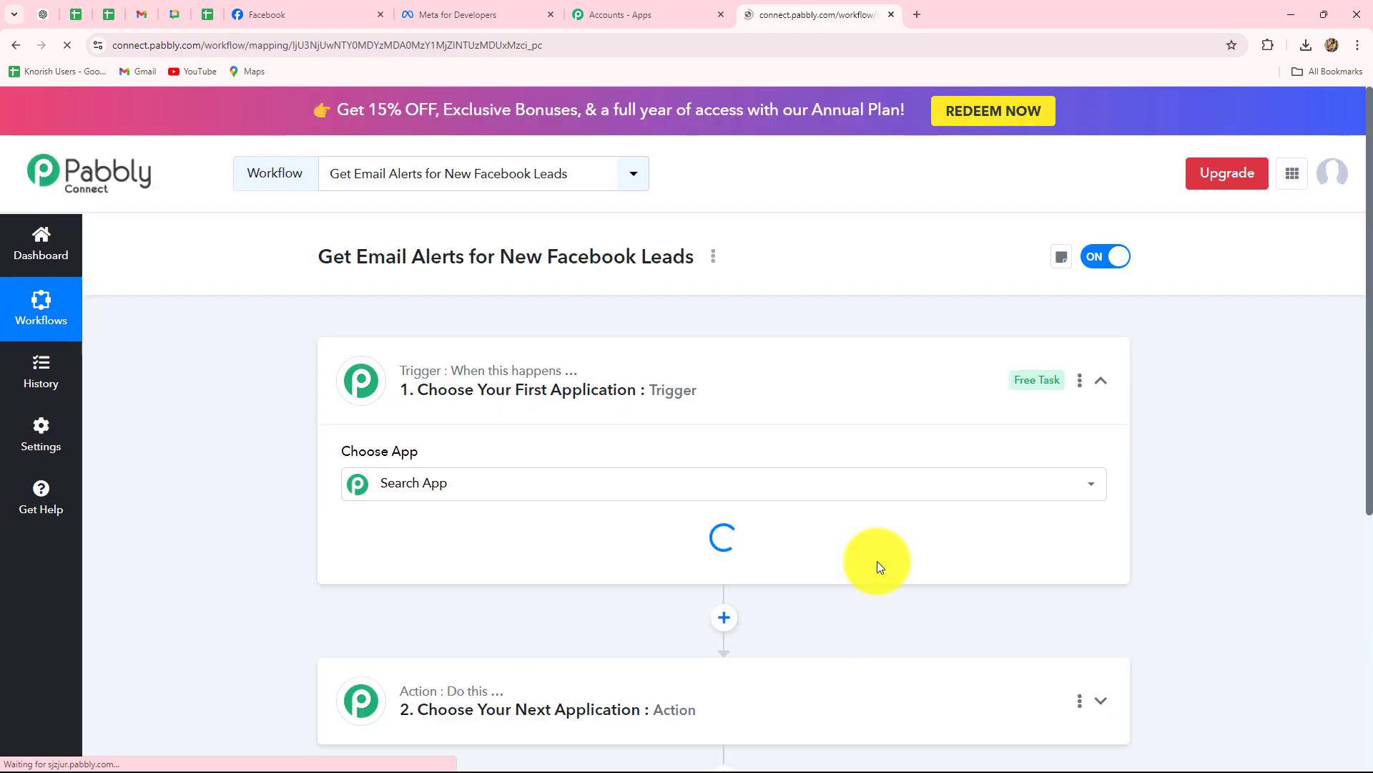
Collapse the trigger card and look over the empty trigger and action steps.
left_click(1108, 388)
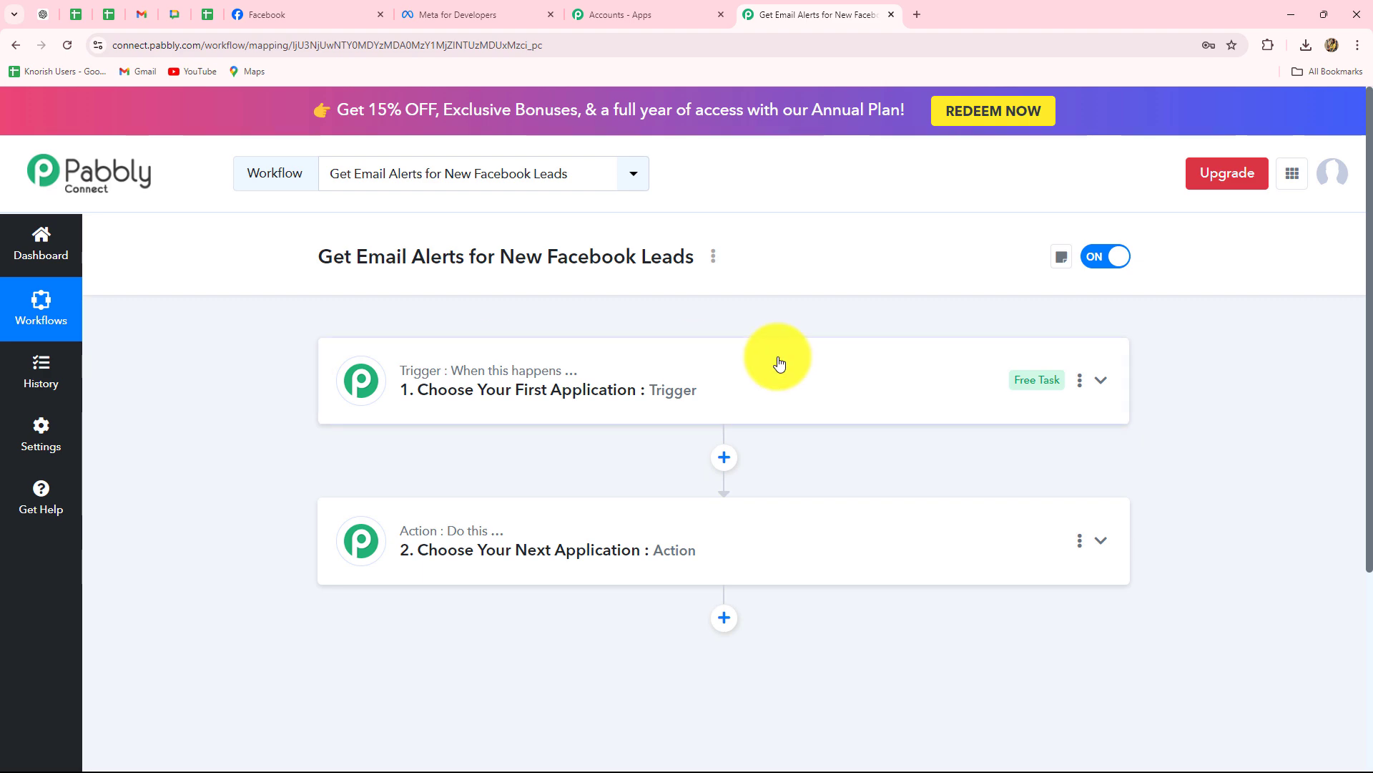
mouse_move(432, 527)
scroll(429, 530, "down", 4)
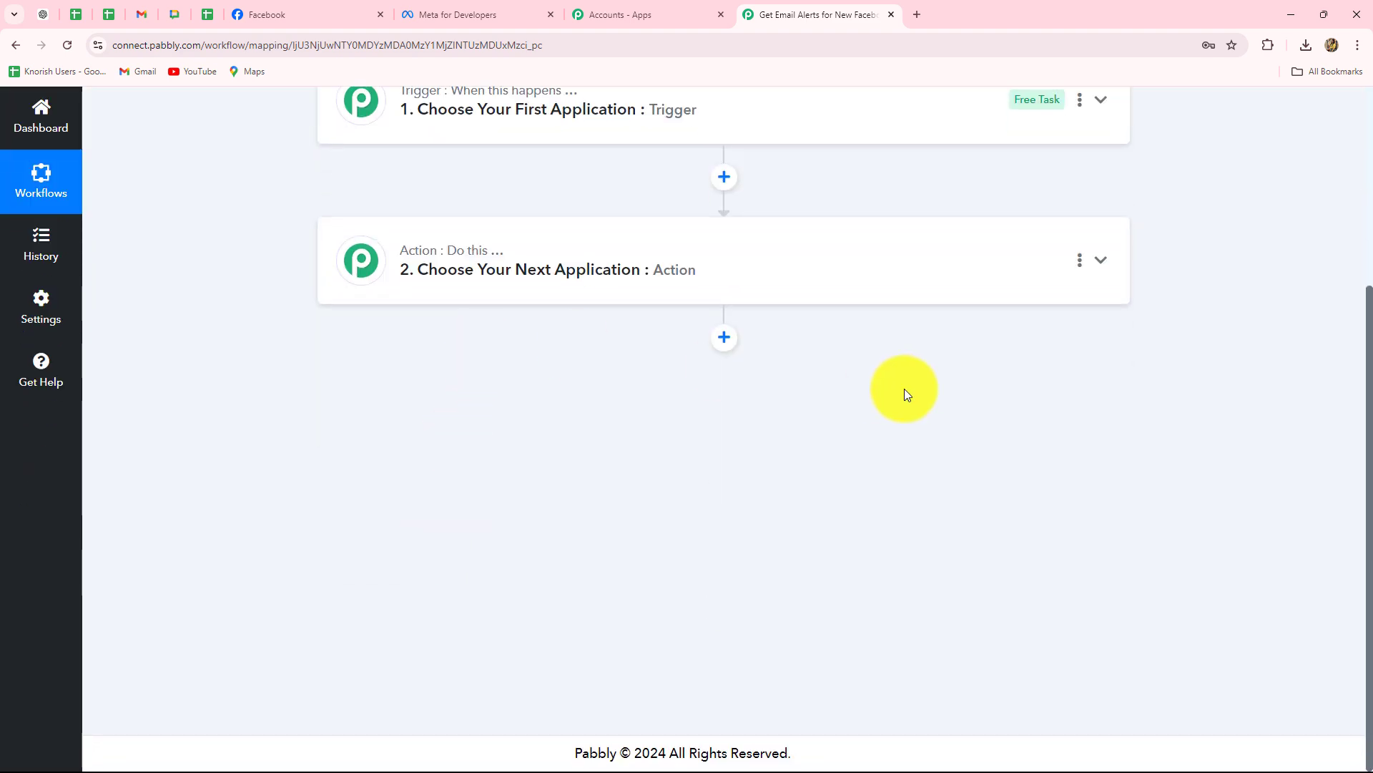
scroll(847, 595, "up", 4)
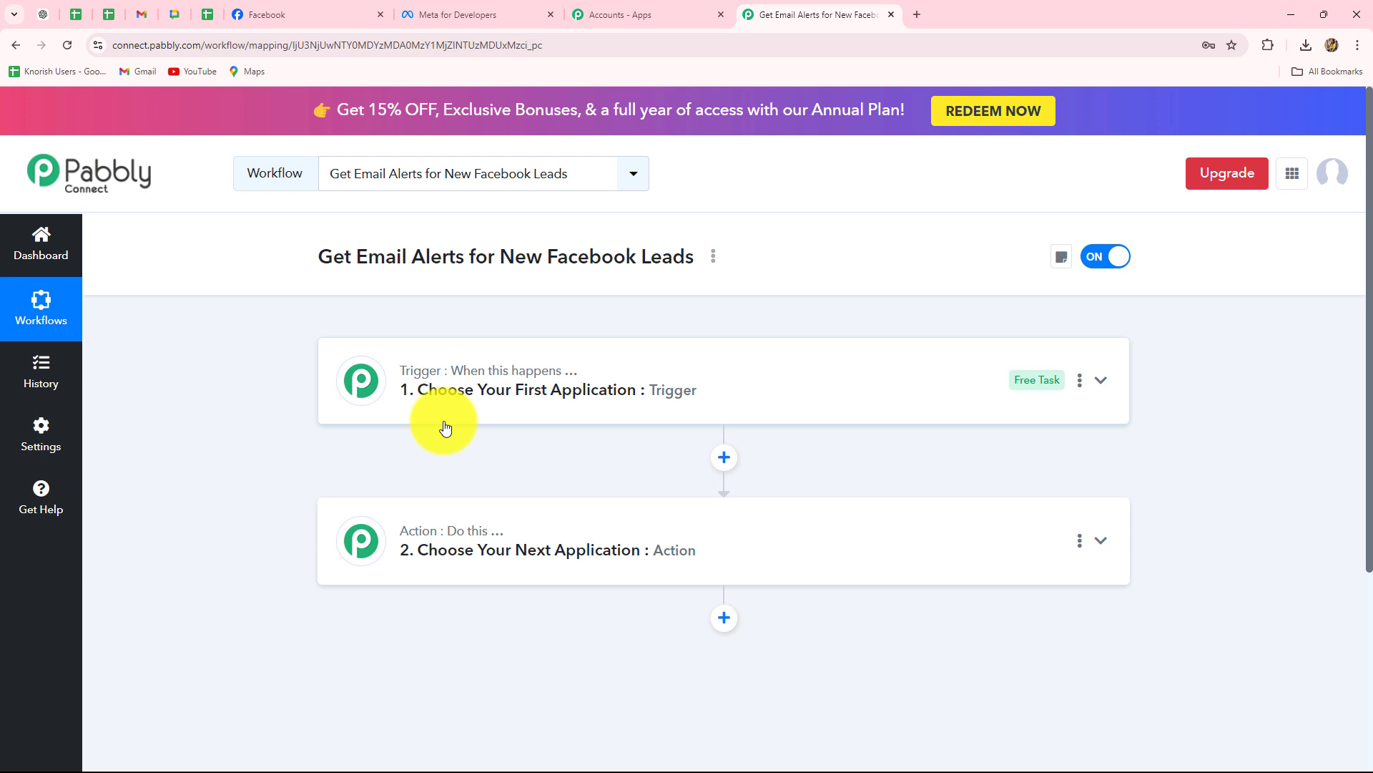
scroll(445, 427, "down", 2)
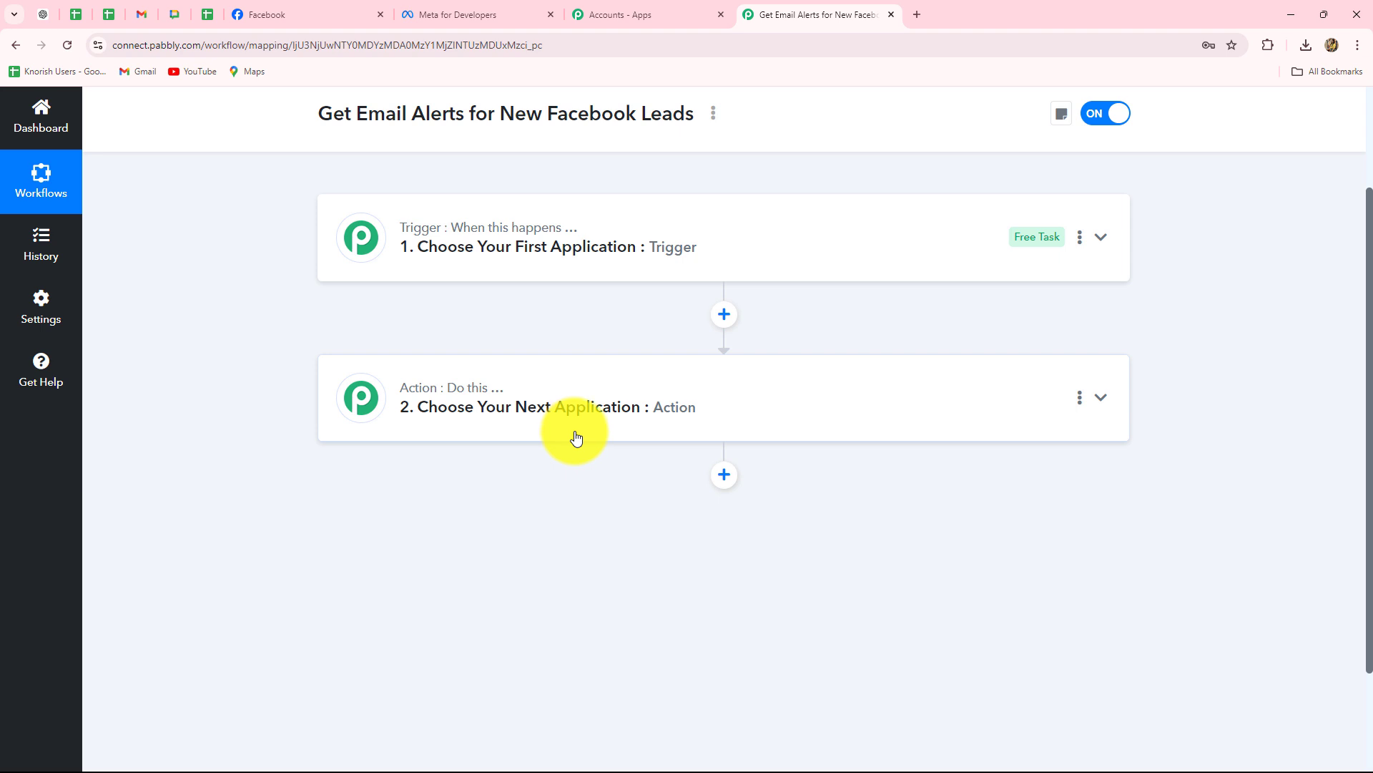
scroll(544, 408, "up", 2)
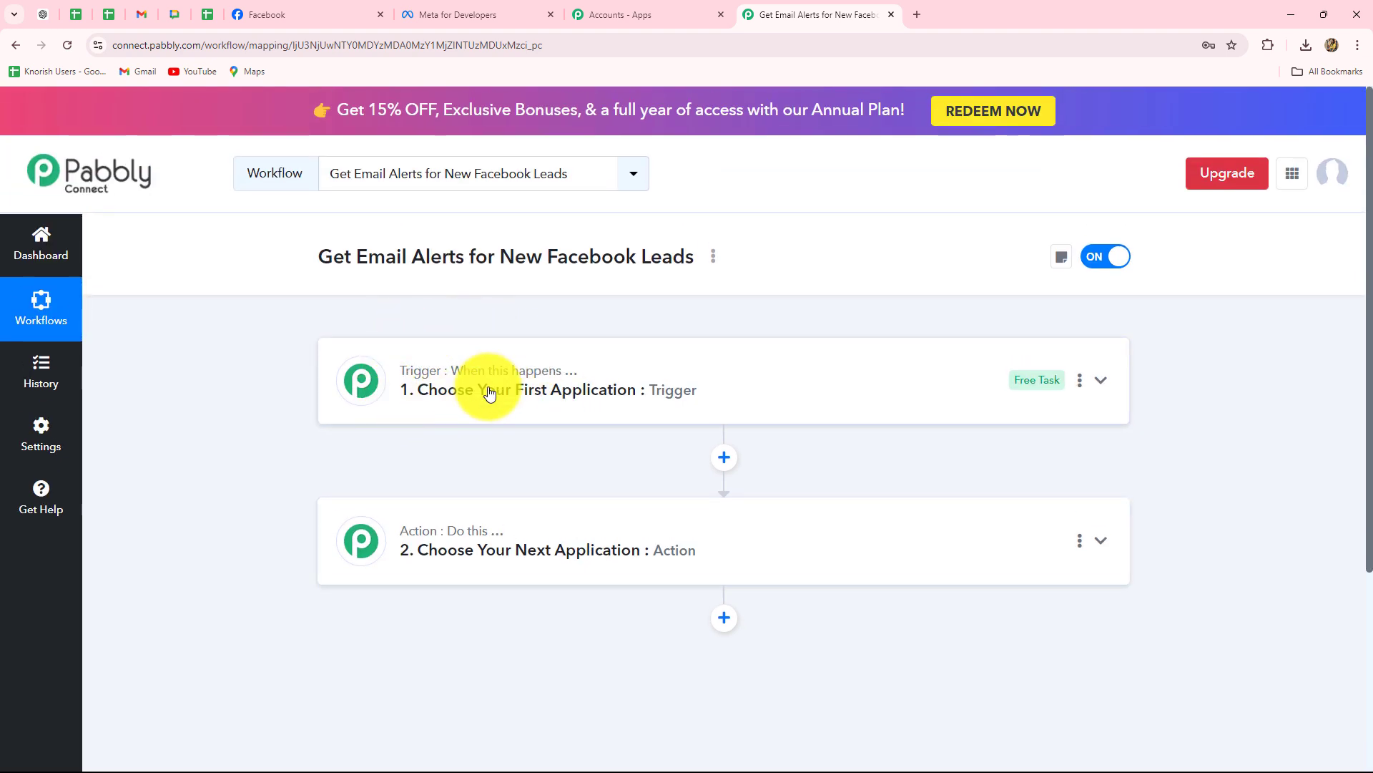
Set the trigger app to Facebook Lead Ads, found by searching 'Fac', with event New Lead (Instant).
left_click(490, 366)
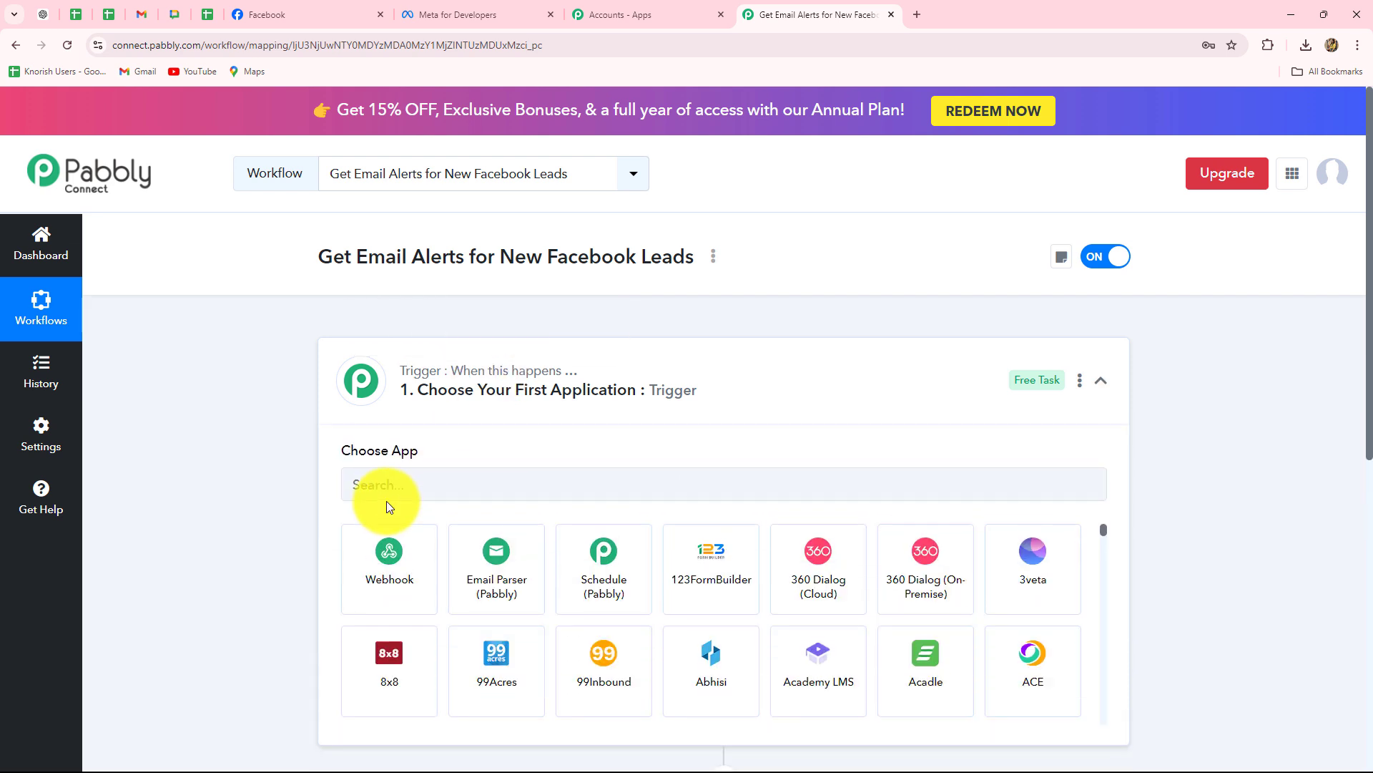
scroll(386, 501, "down", 2)
left_click(386, 347)
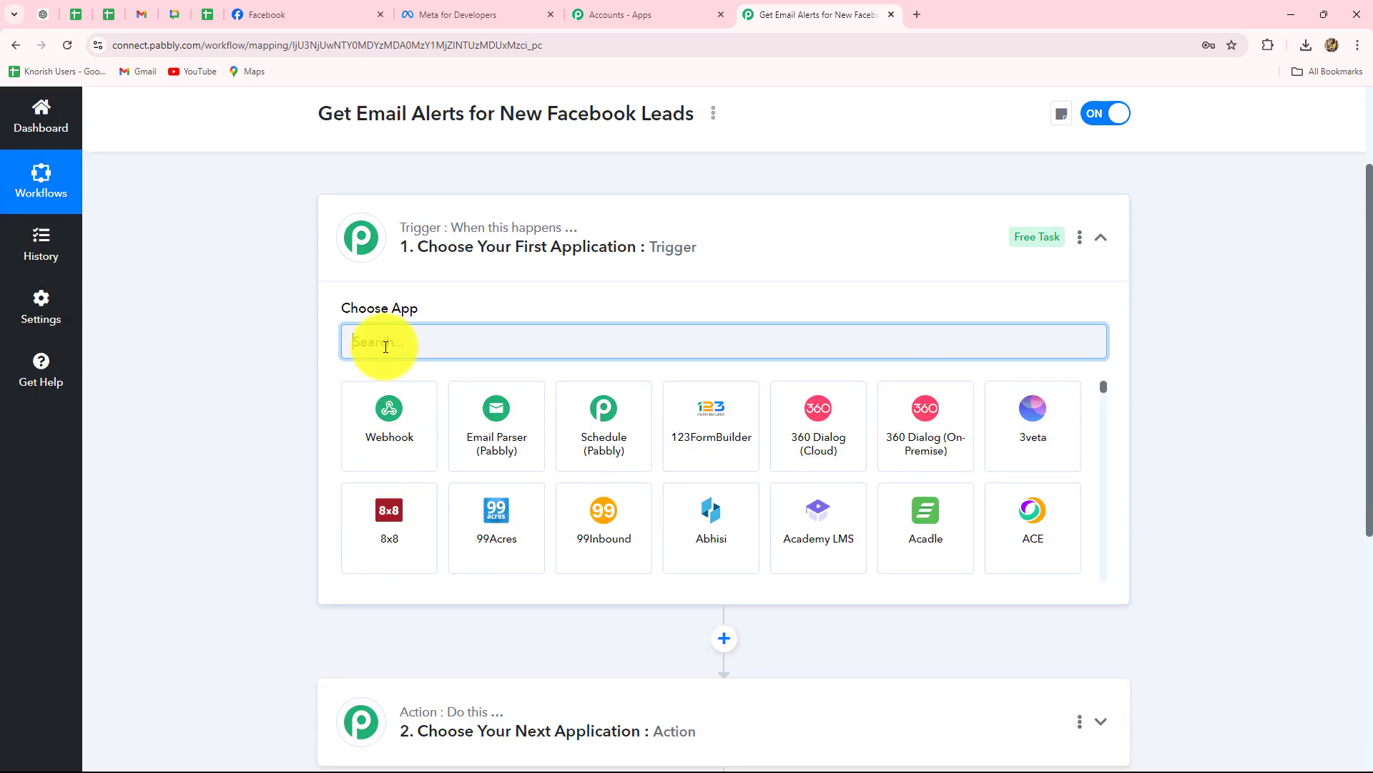
type("Fac")
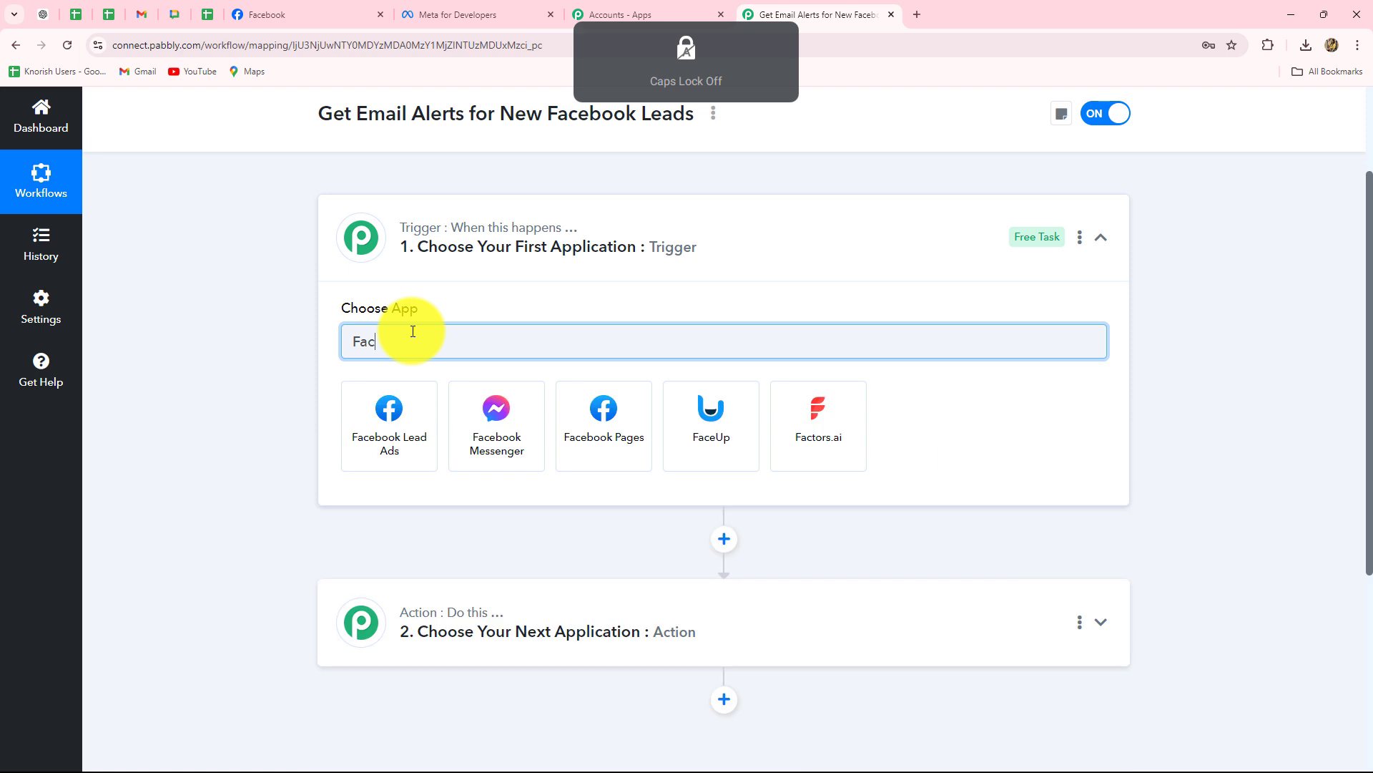
left_click(428, 392)
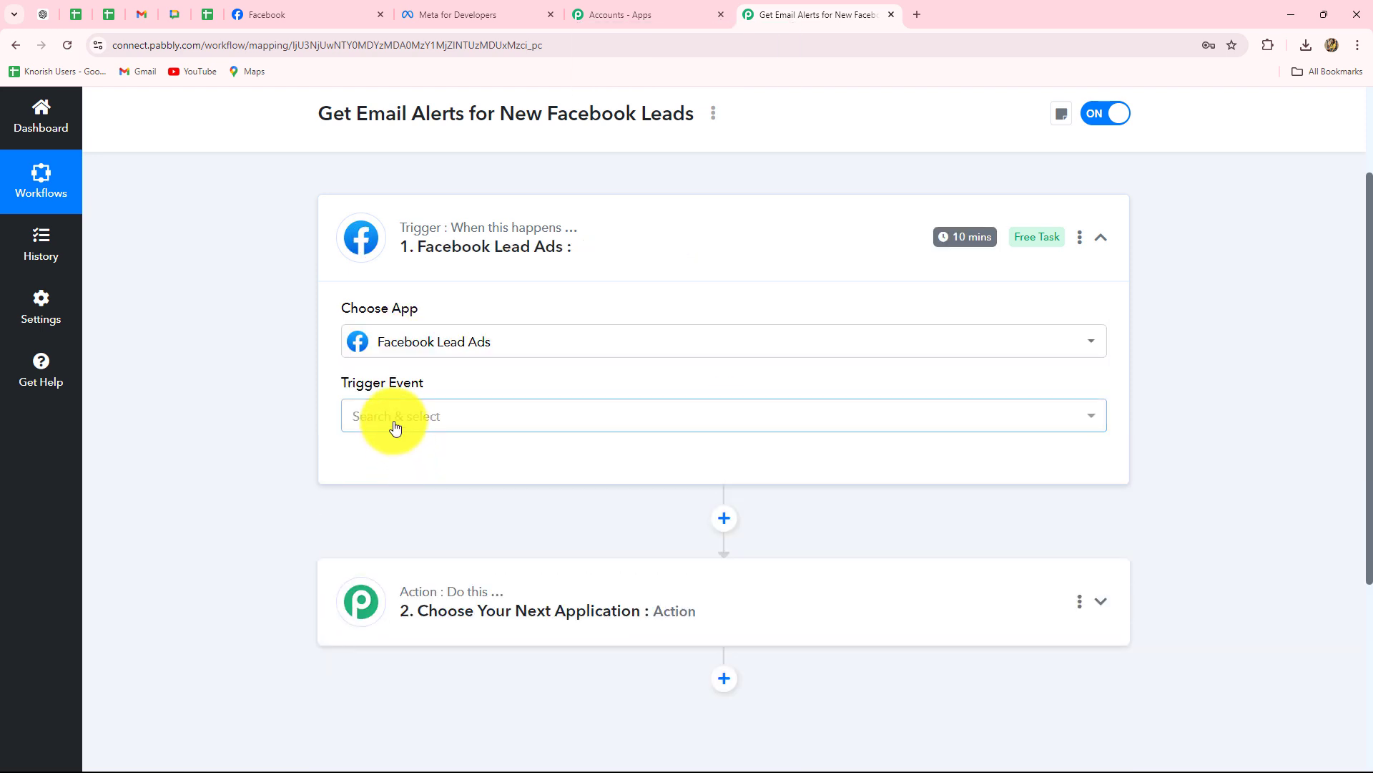
left_click(394, 423)
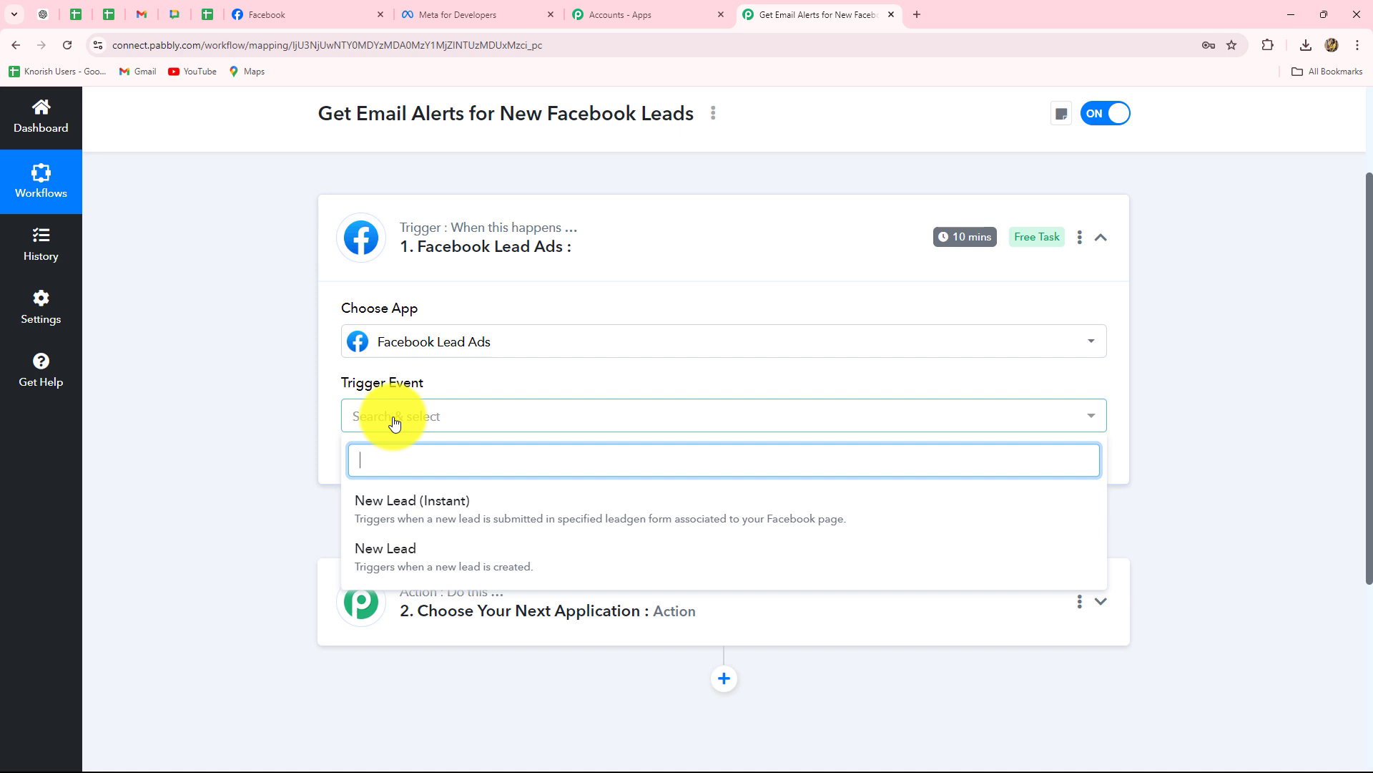
left_click(389, 518)
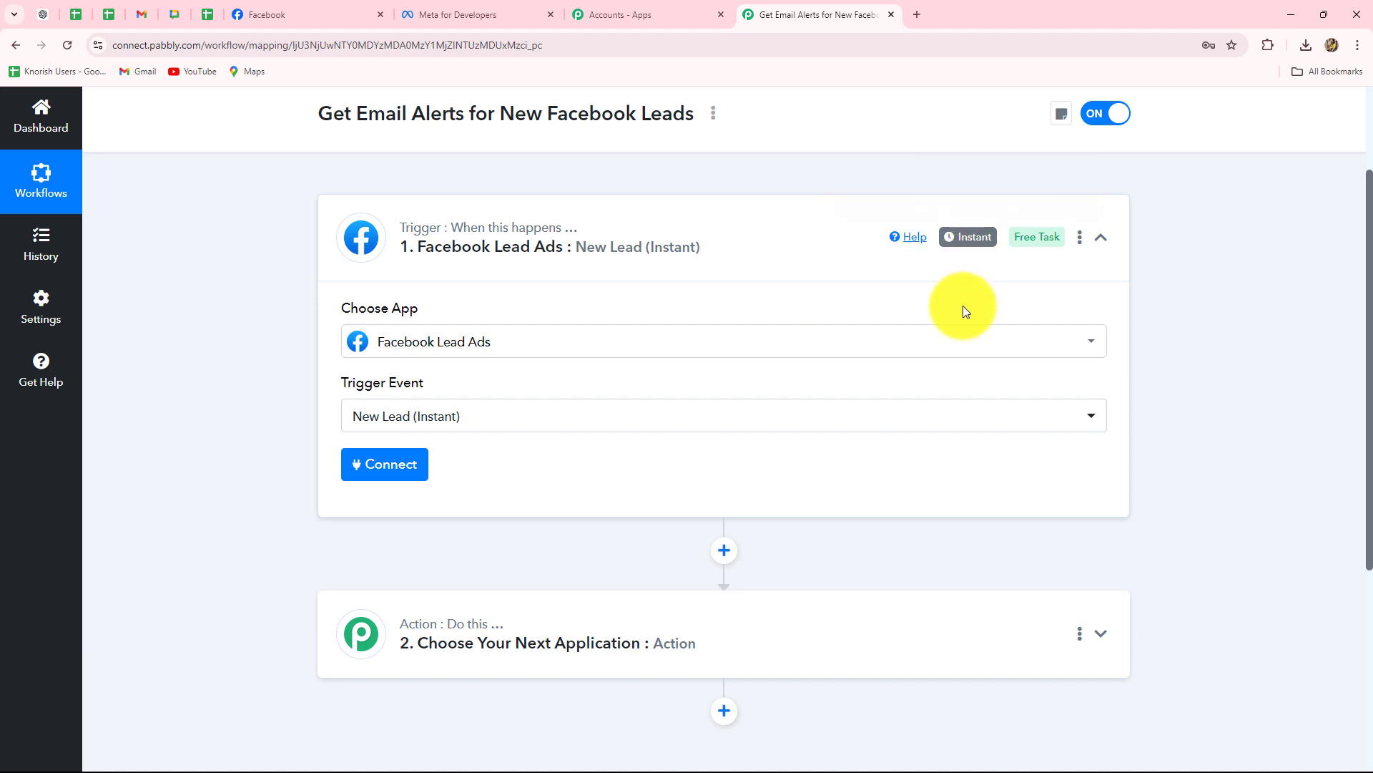
Add a new Facebook Lead Ads connection using the logged-in Facebook account, then switch to Facebook.
left_click(372, 468)
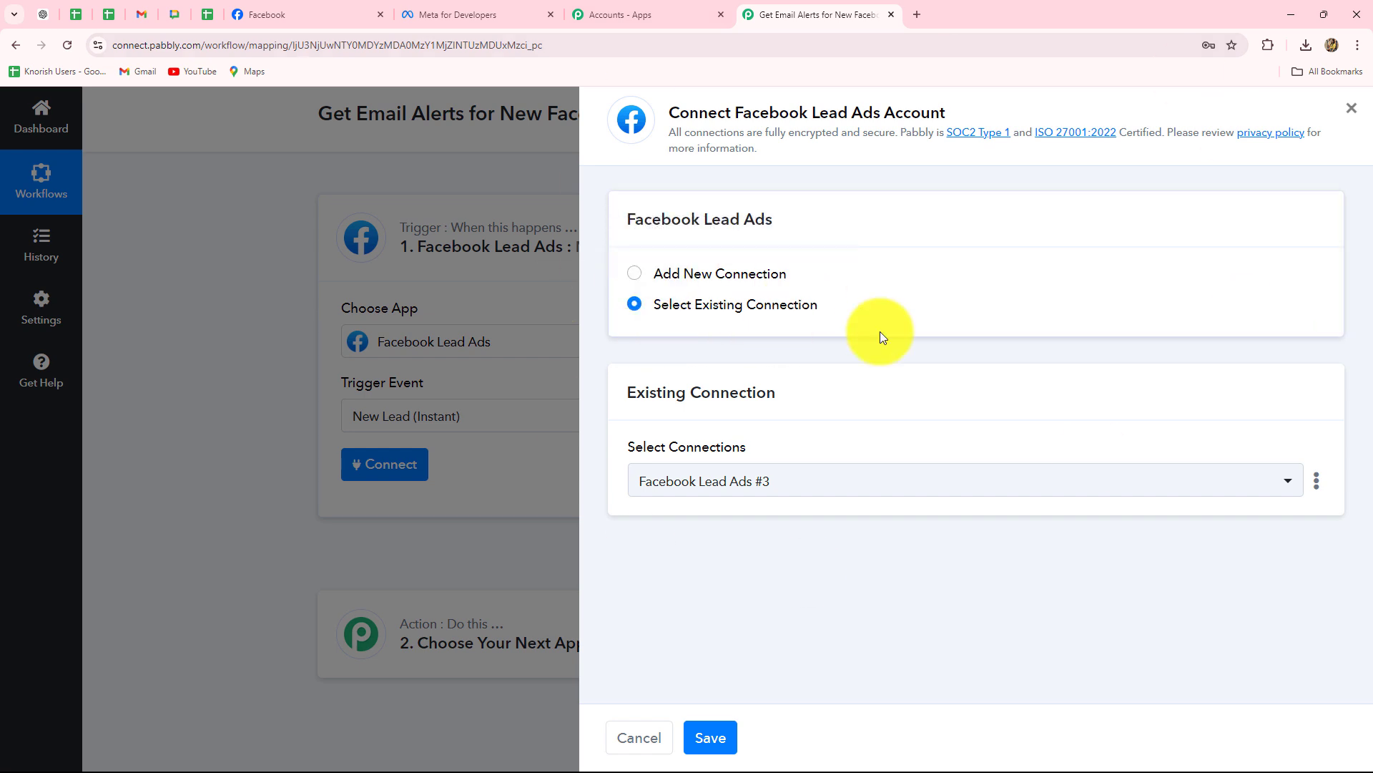
left_click(308, 14)
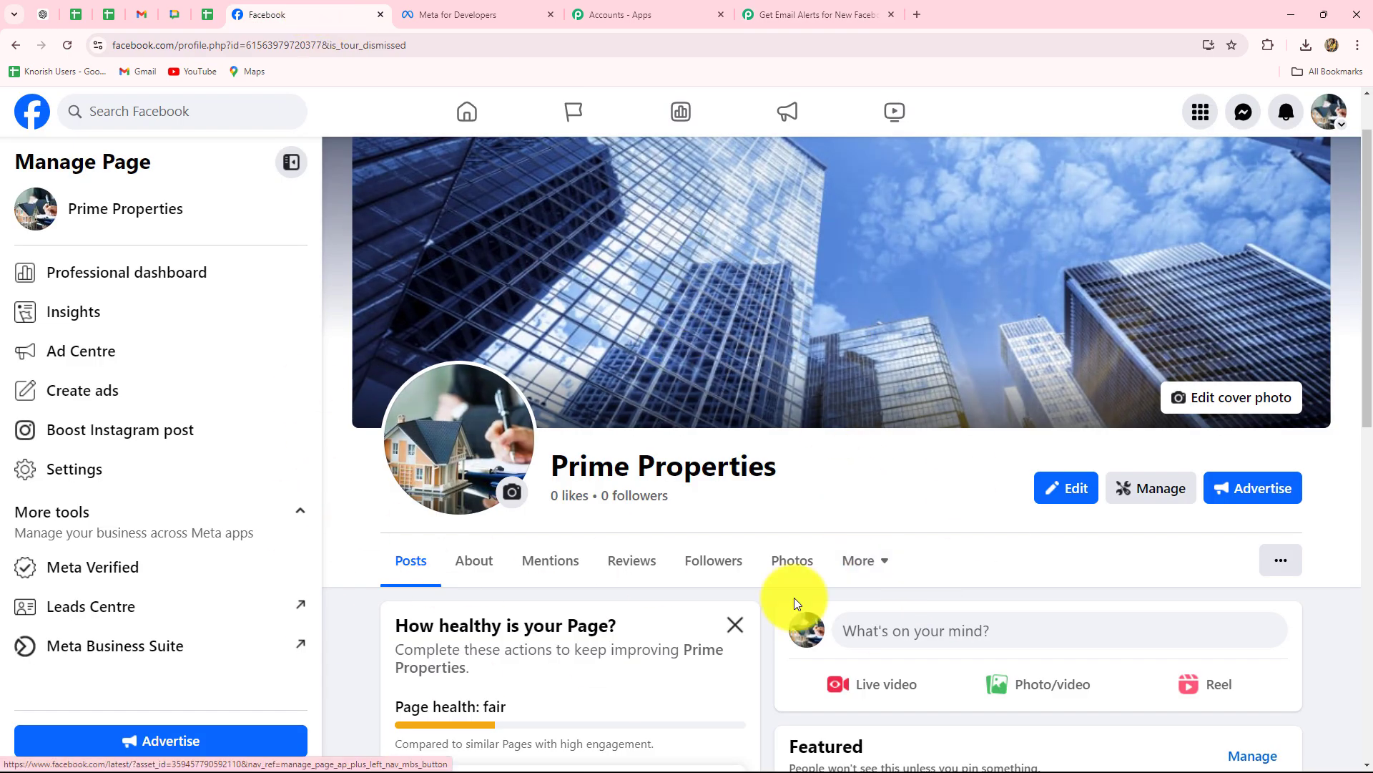
left_click(788, 17)
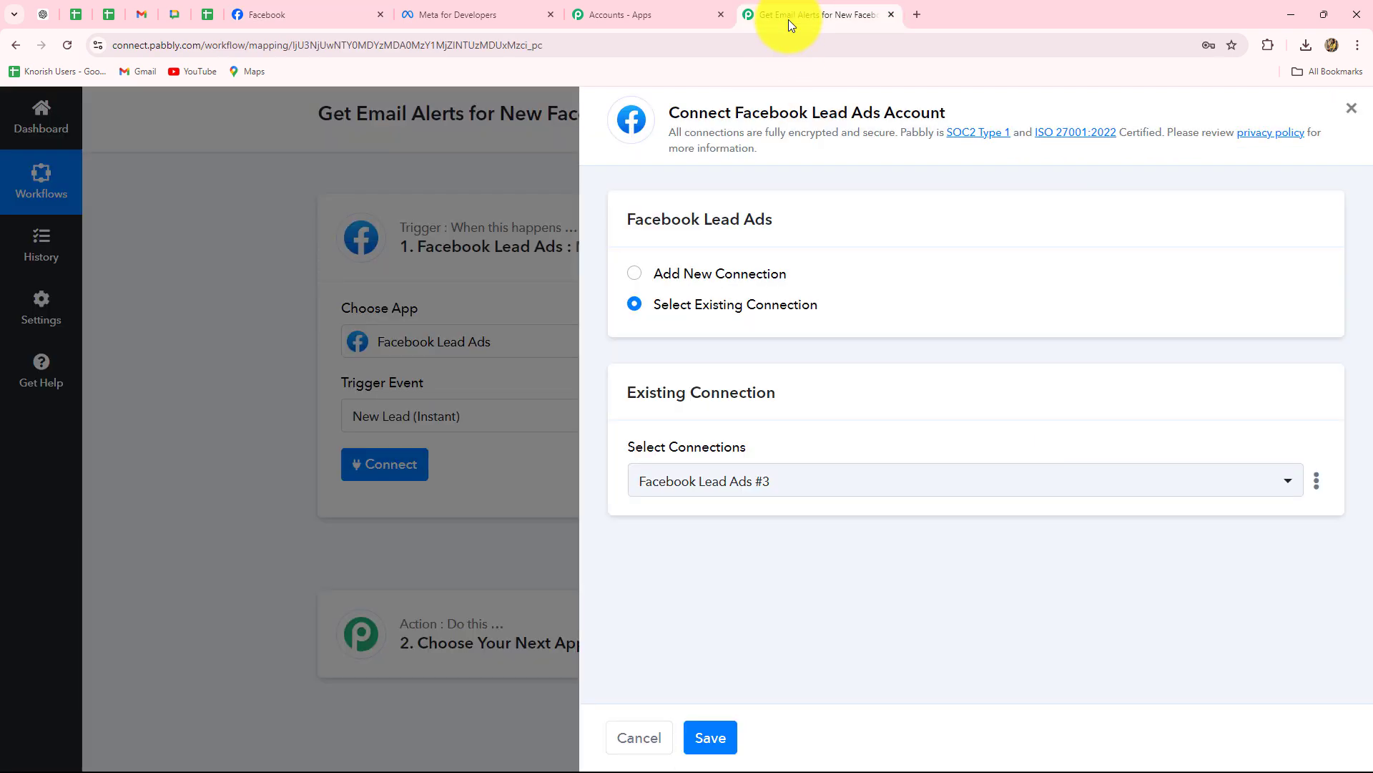
left_click(639, 273)
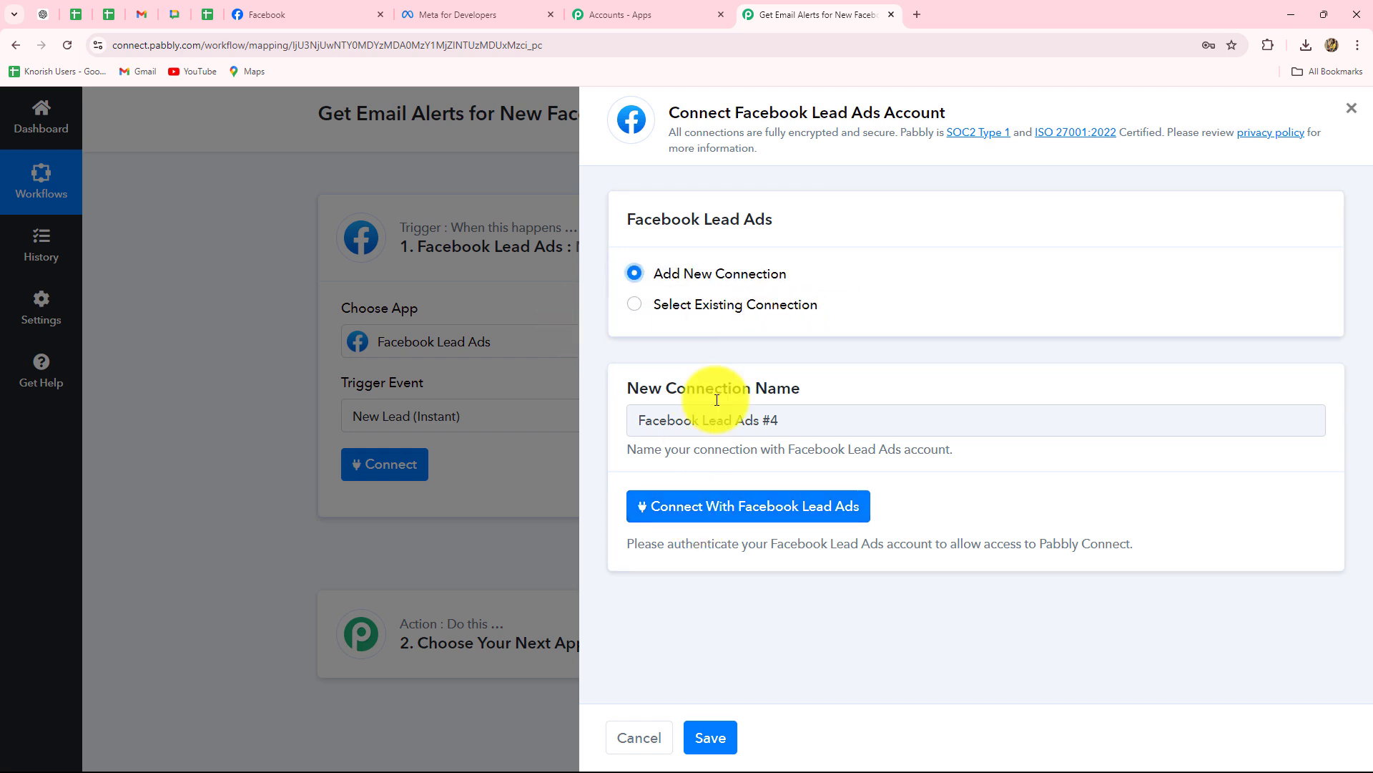
left_click(733, 521)
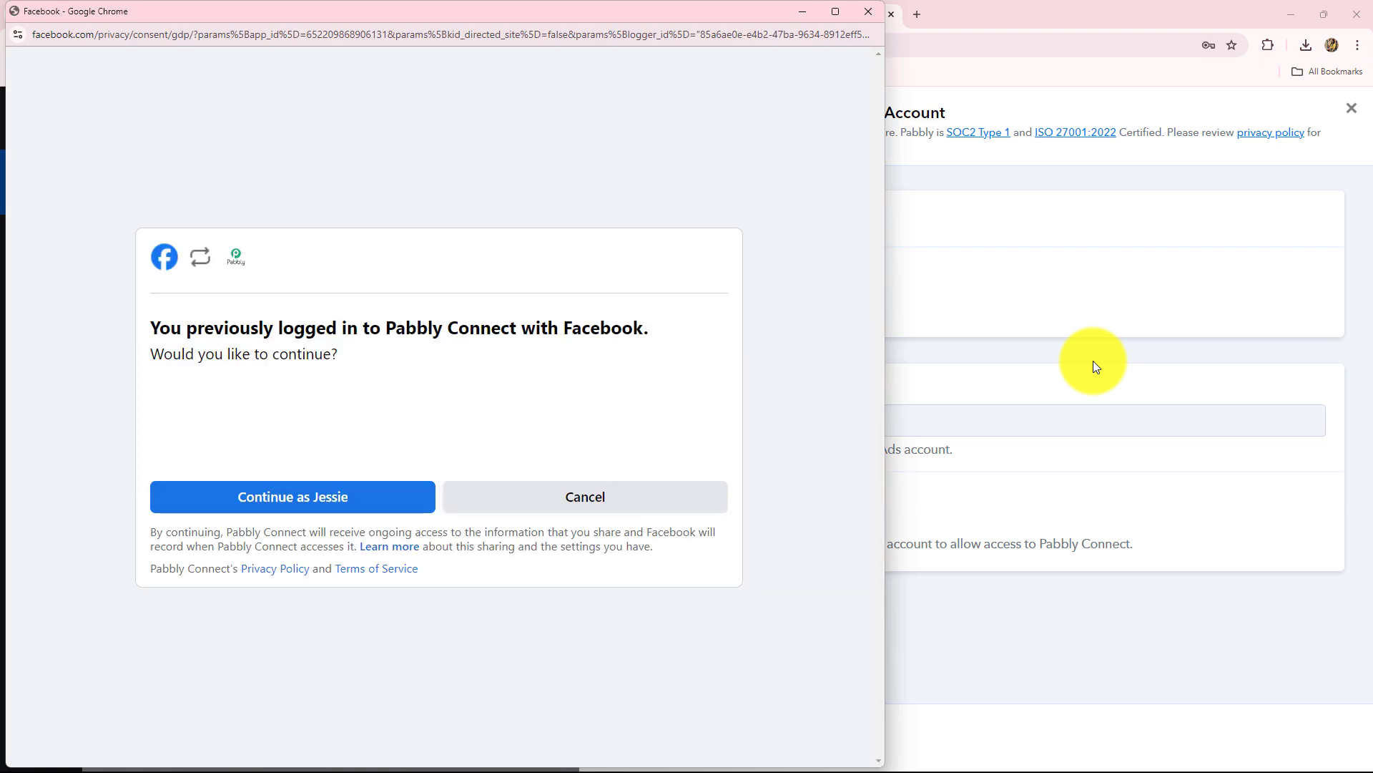
left_click(347, 497)
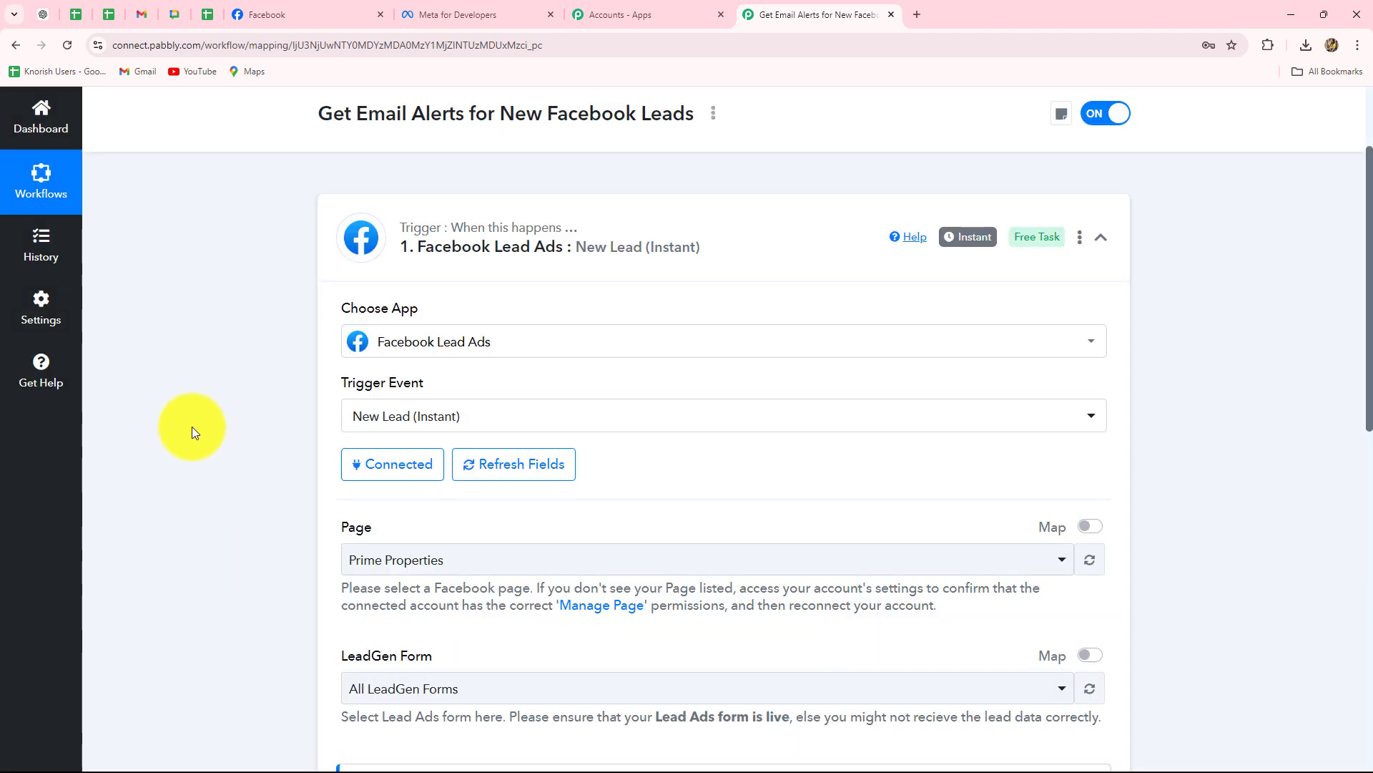
scroll(192, 427, "down", 4)
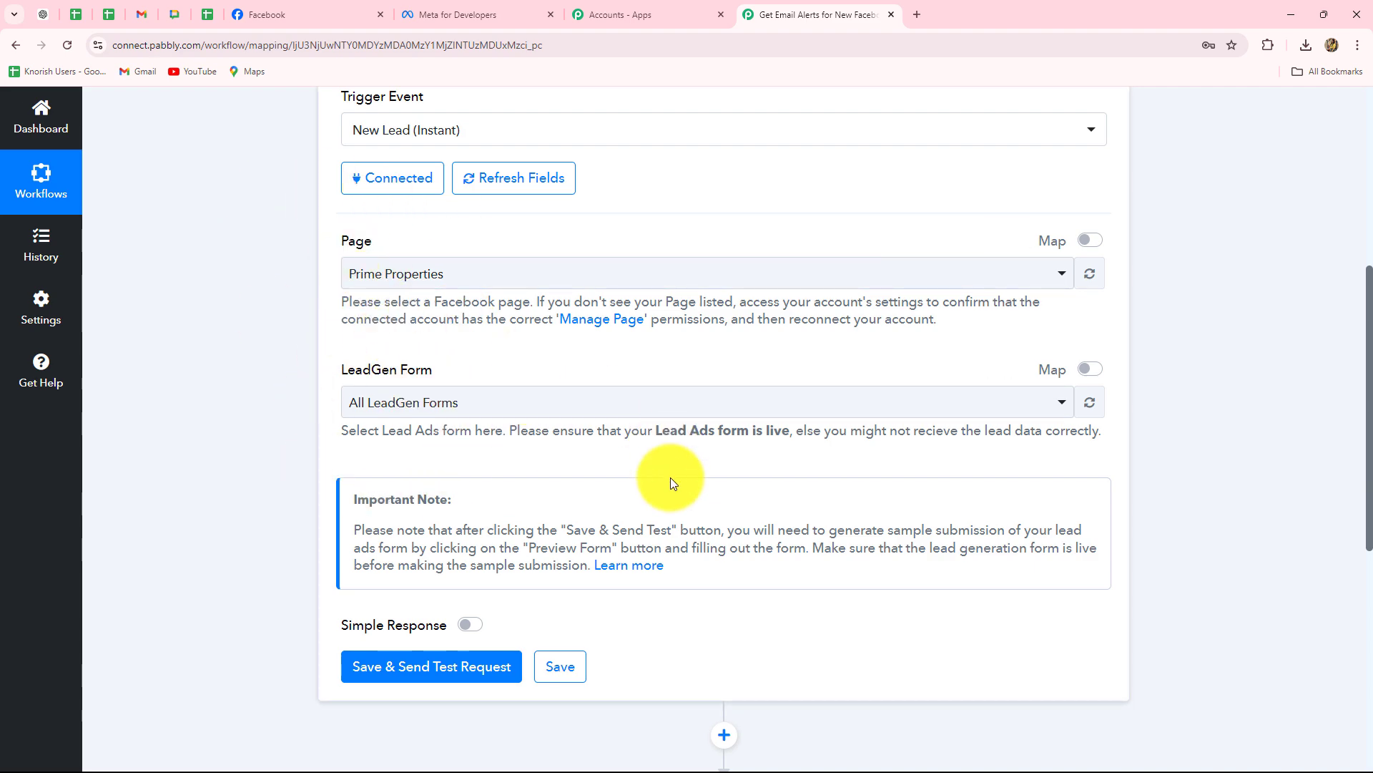
left_click(328, 12)
Check the Facebook page title reads Prime Properties, then return to the Pabbly workflow.
scroll(485, 472, "down", 3)
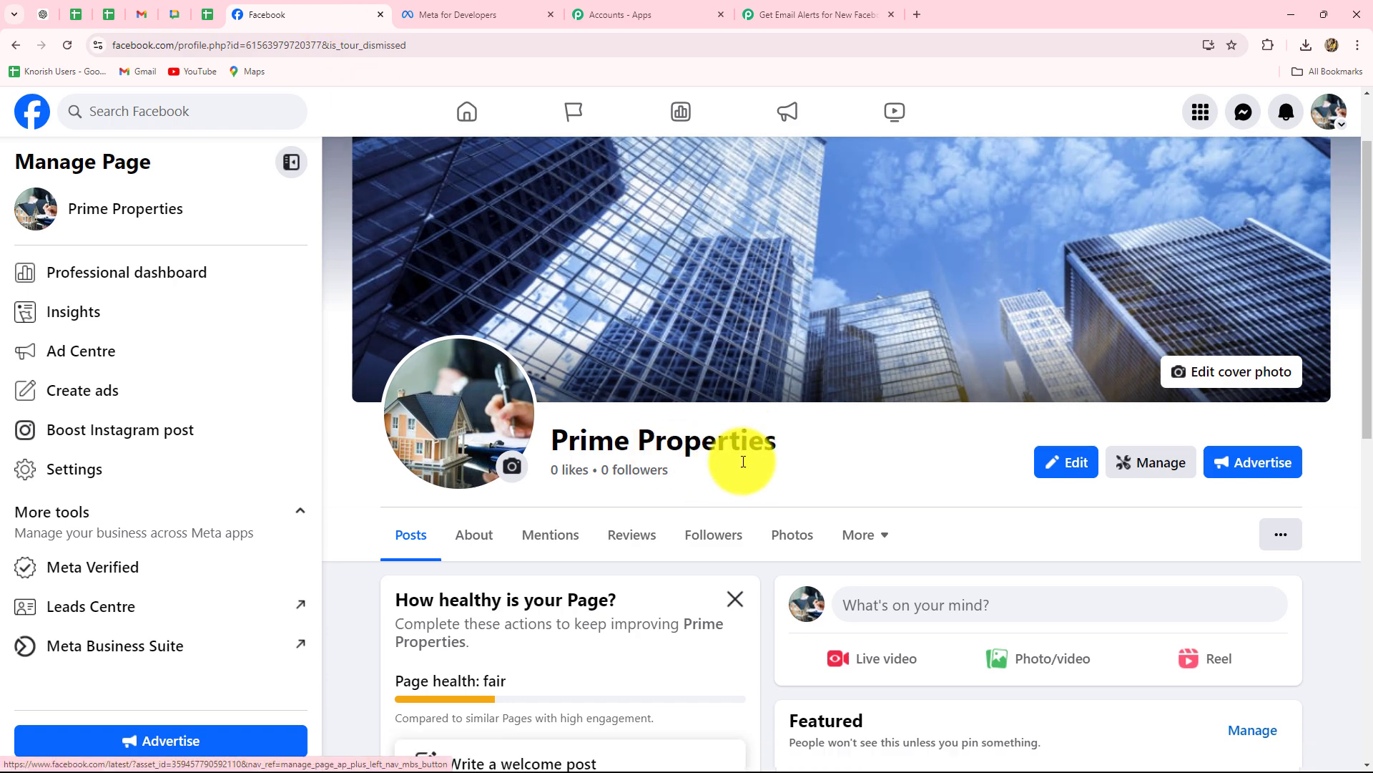
left_click_drag(552, 251, 791, 251)
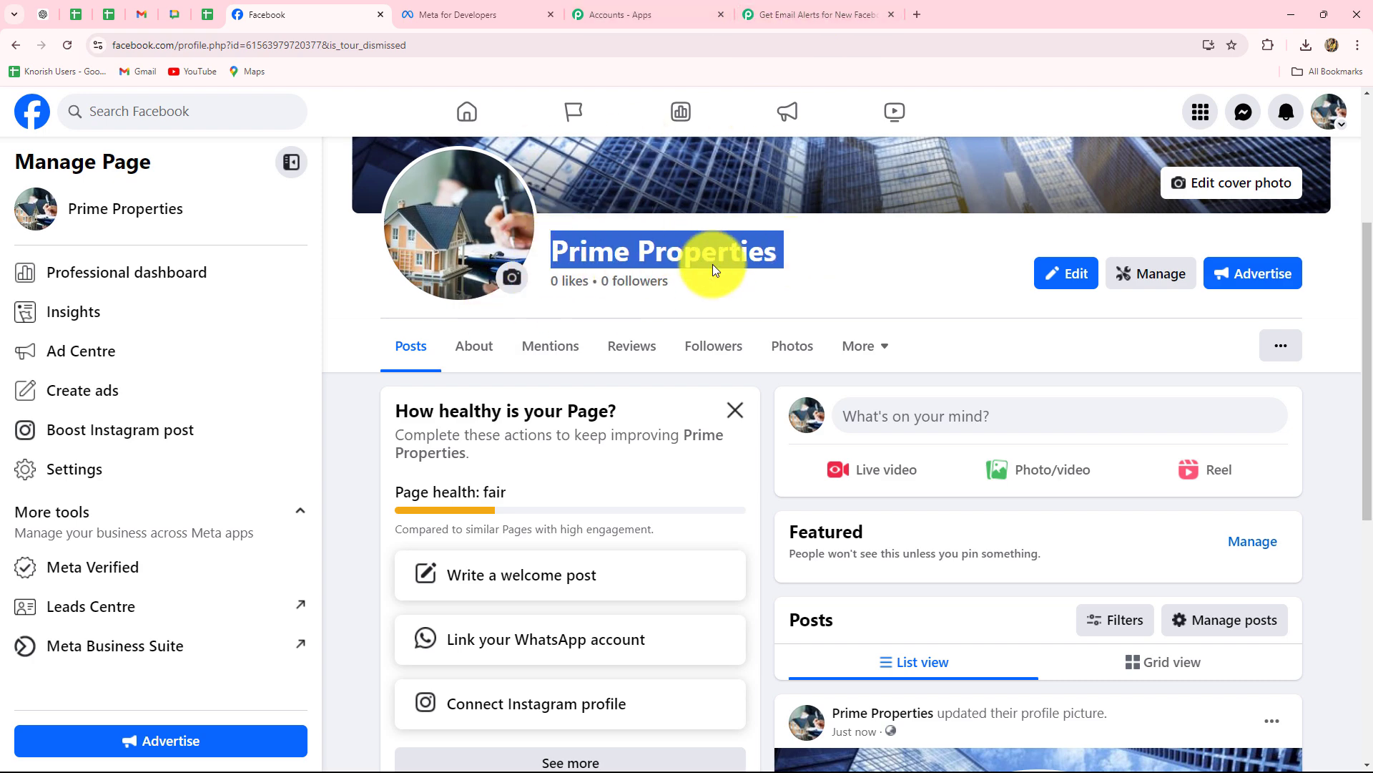
left_click(779, 15)
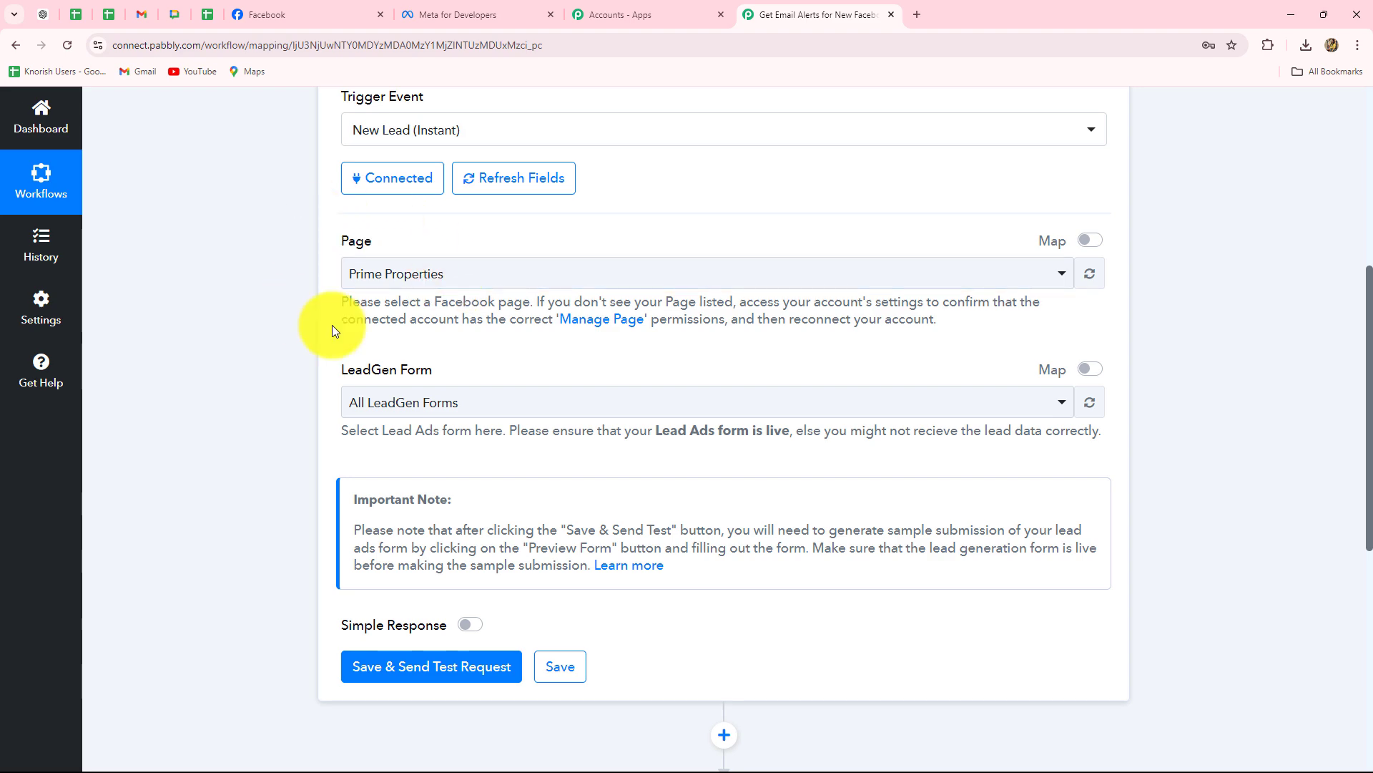
Set Page Prime Properties, LeadGen Form 'Lead Form', Simple Response on, and send the test request.
left_click(414, 286)
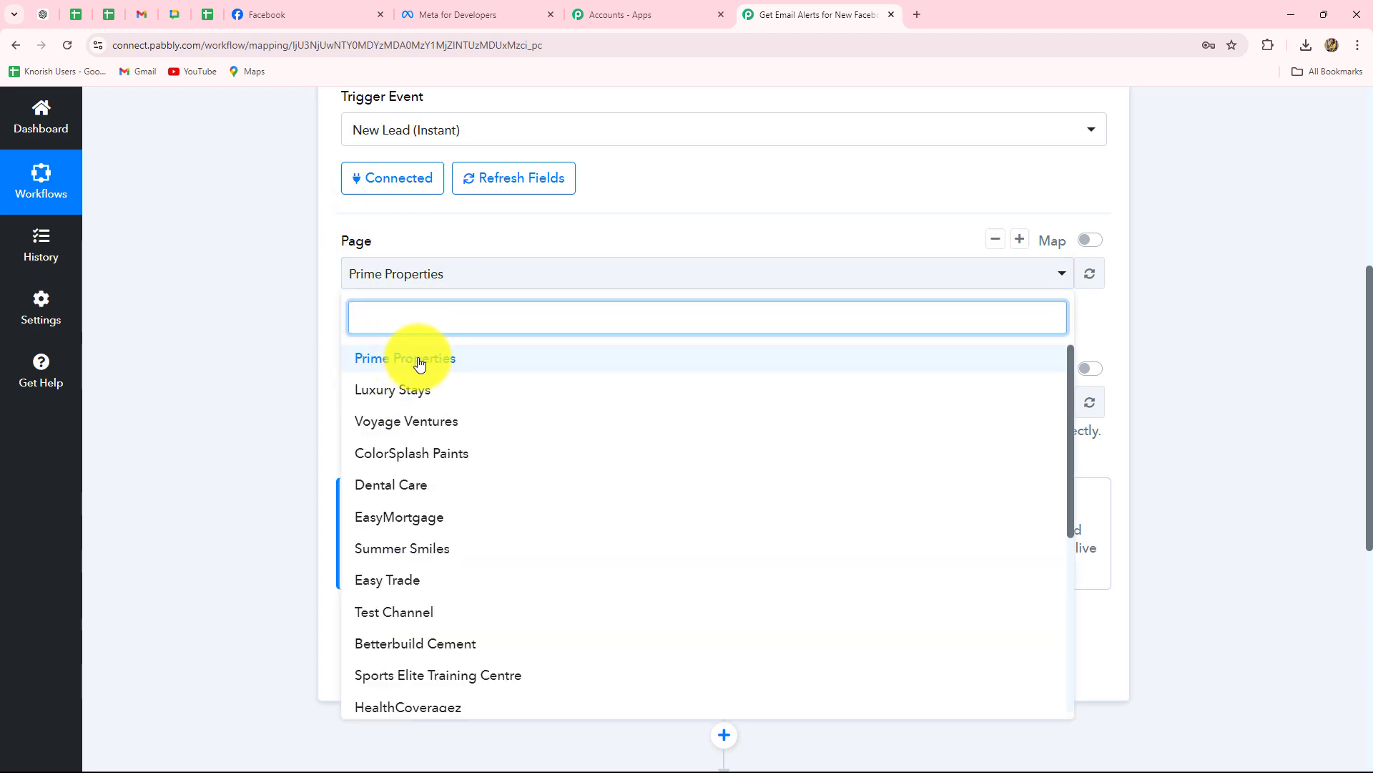
scroll(272, 357, "down", 2)
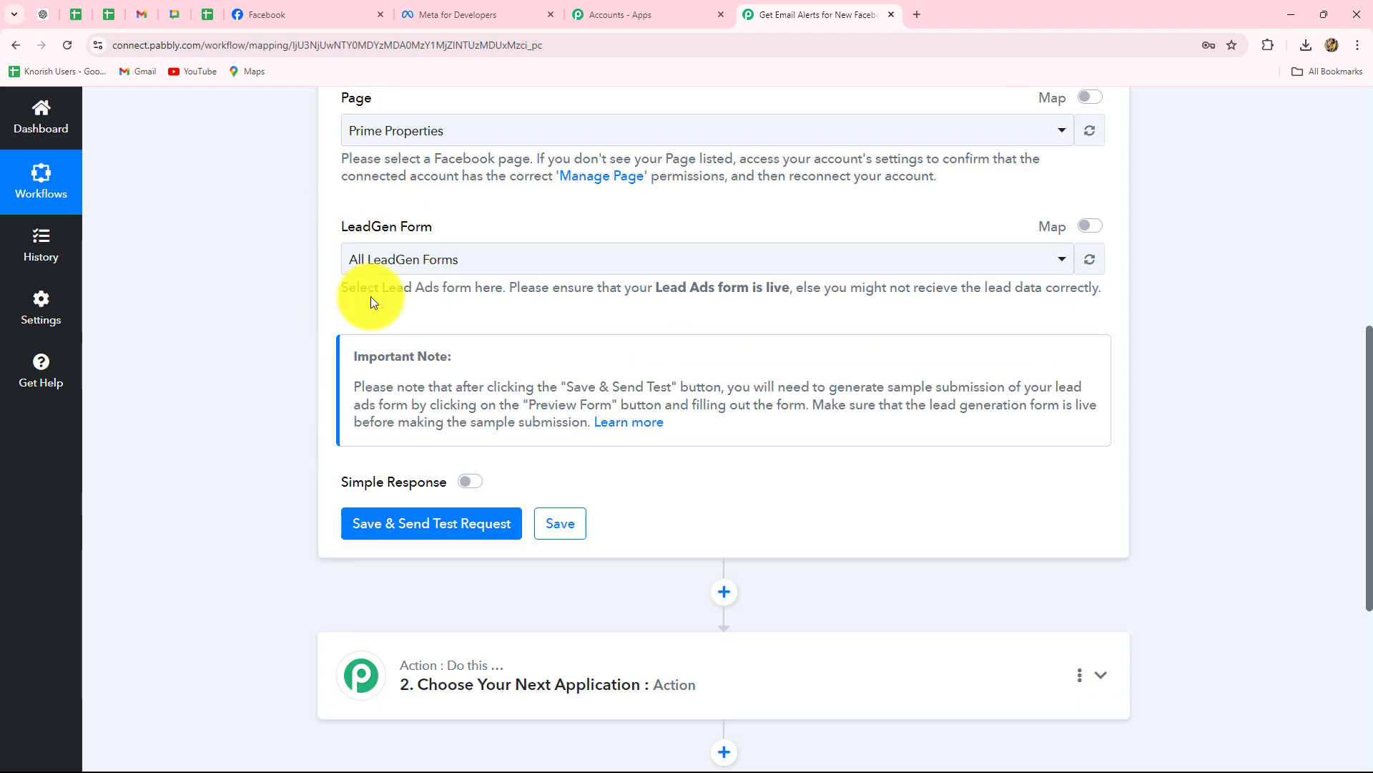
left_click(447, 259)
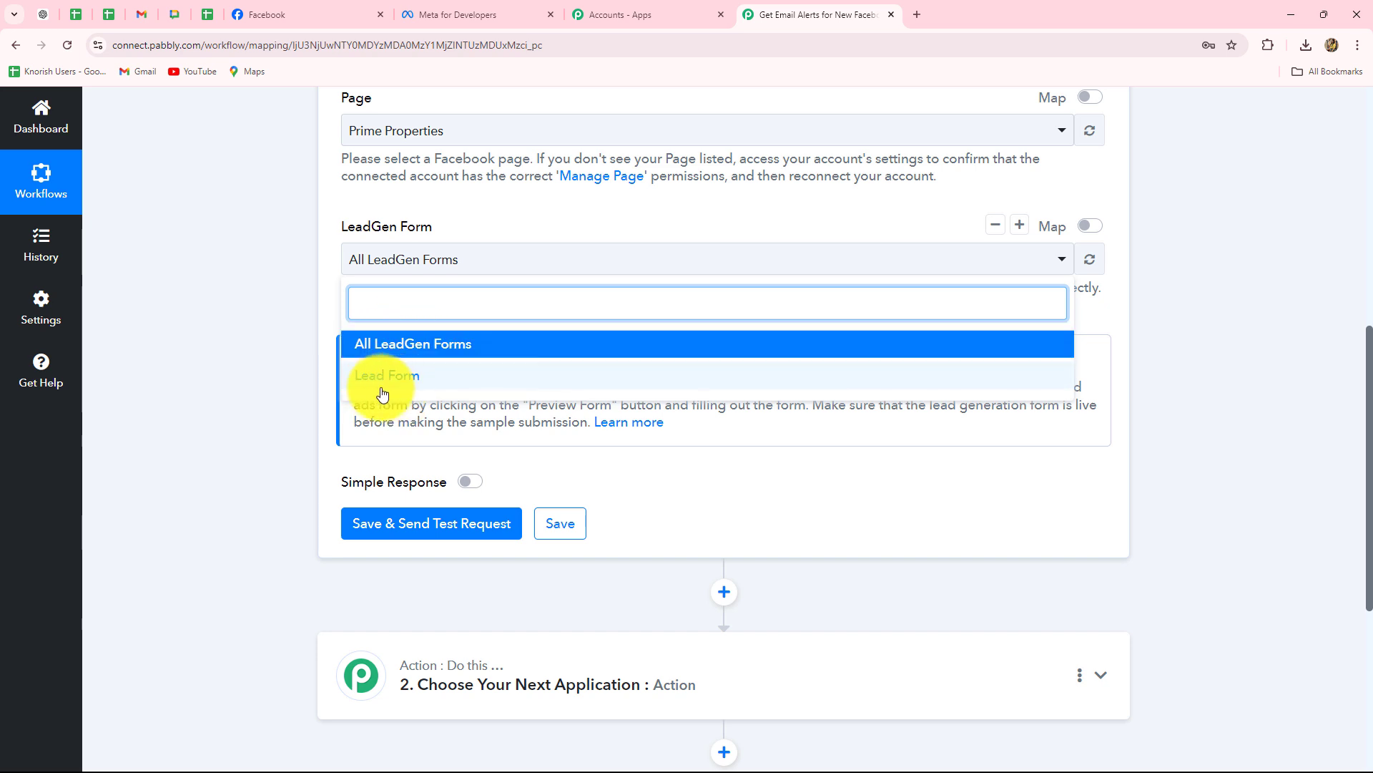
left_click(380, 379)
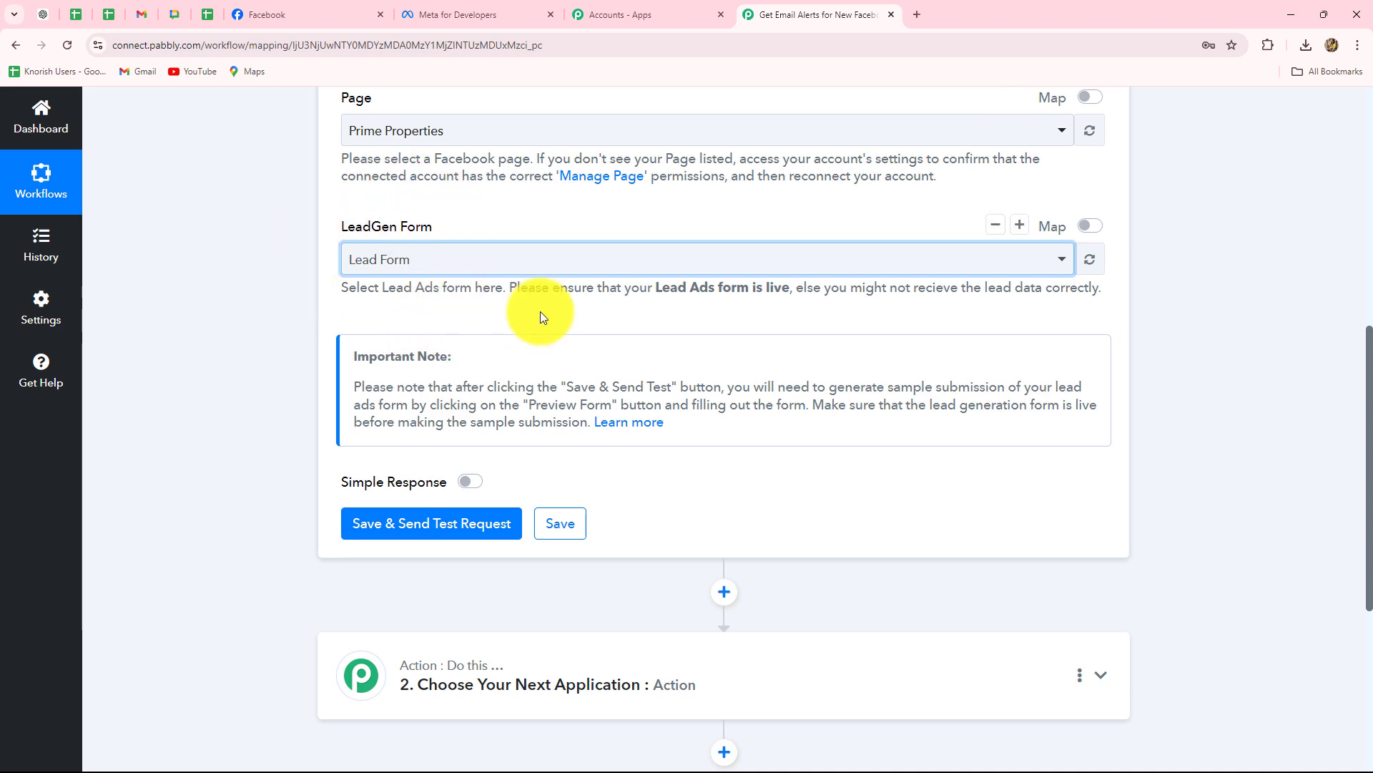
scroll(540, 315, "down", 3)
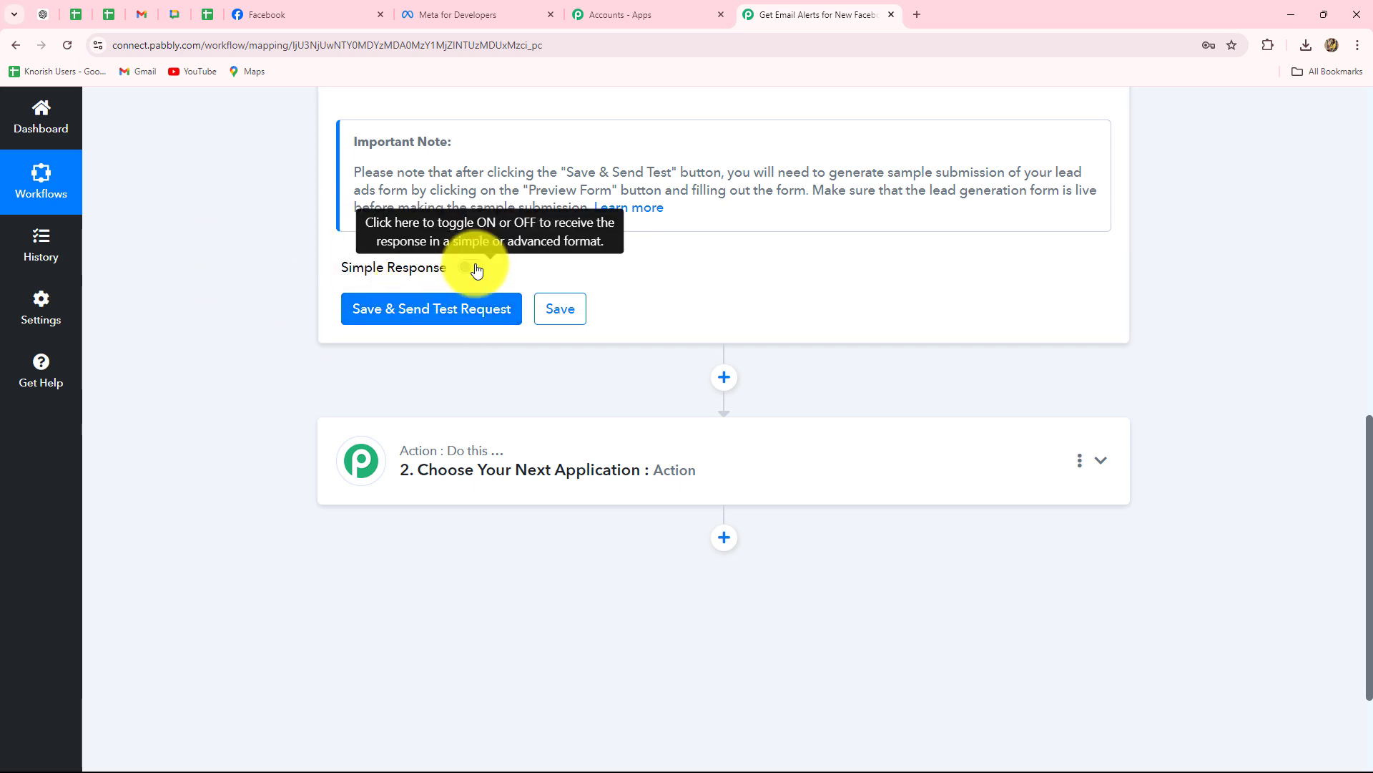
left_click(473, 268)
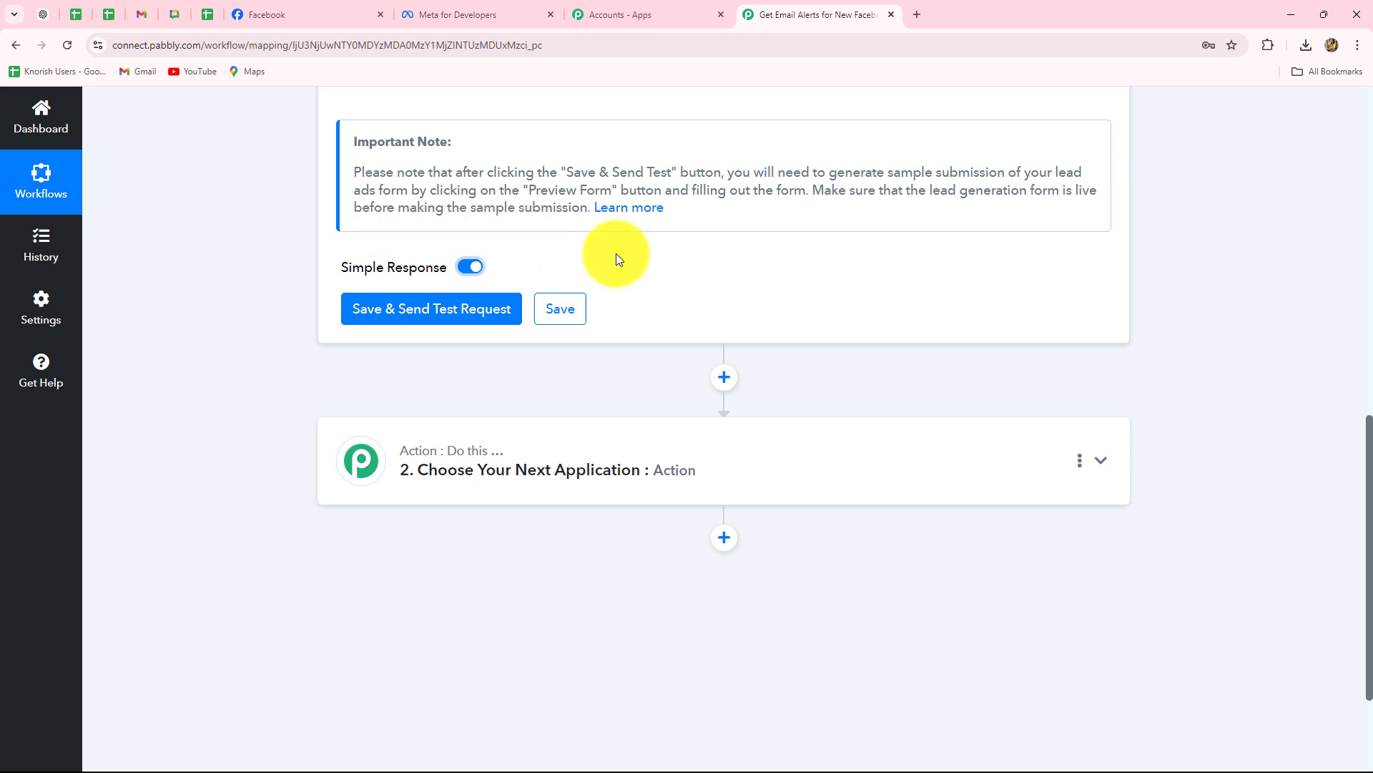
left_click(444, 308)
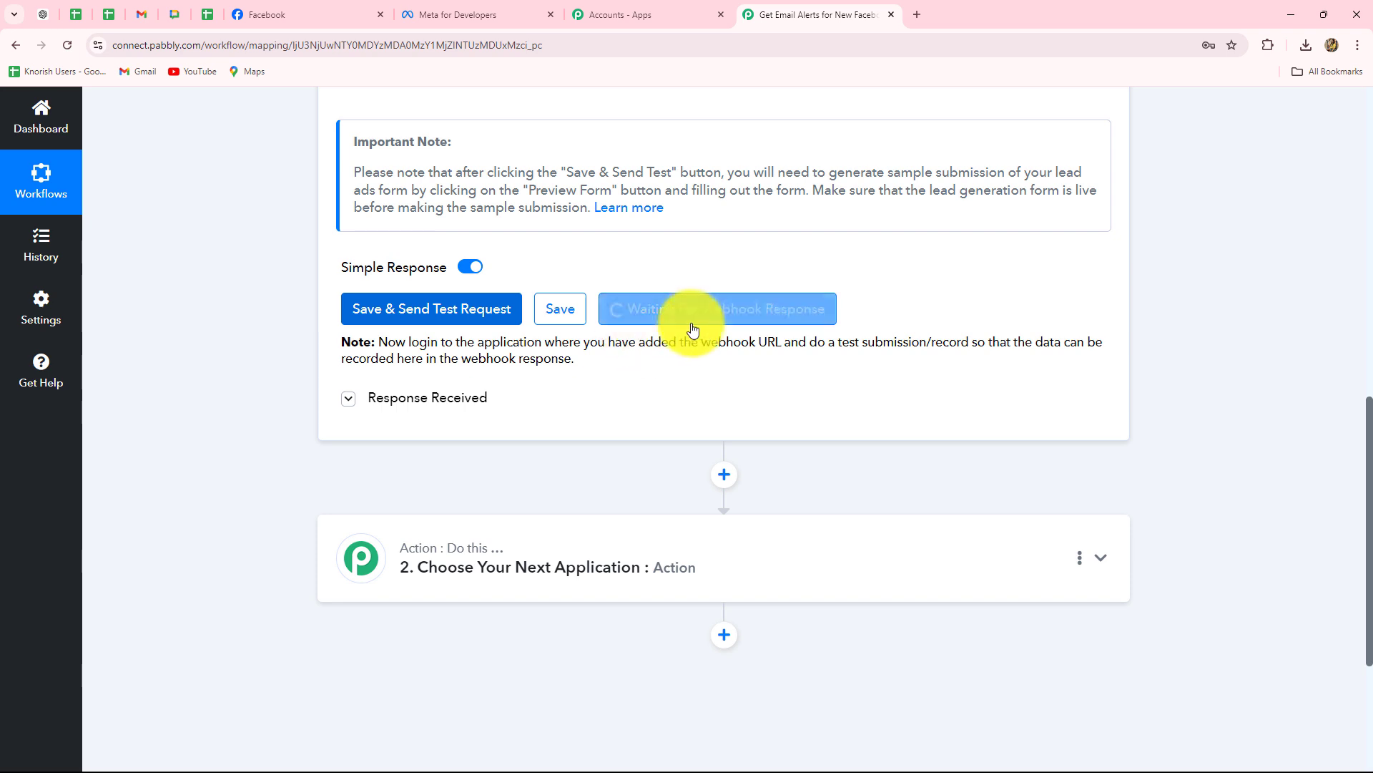
Review the awaiting-response panel and its note about submitting test data.
left_click(465, 402)
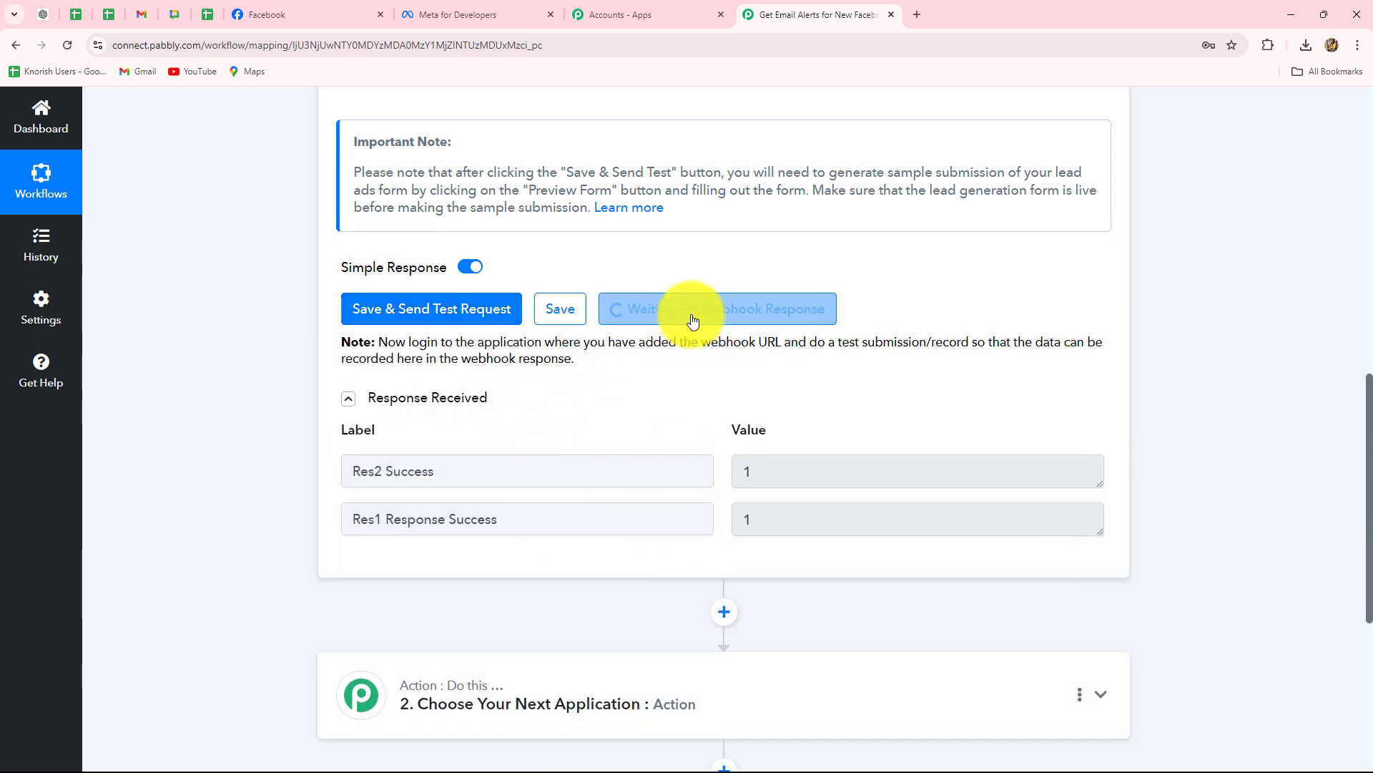
left_click(390, 398)
left_click_drag(379, 343, 650, 388)
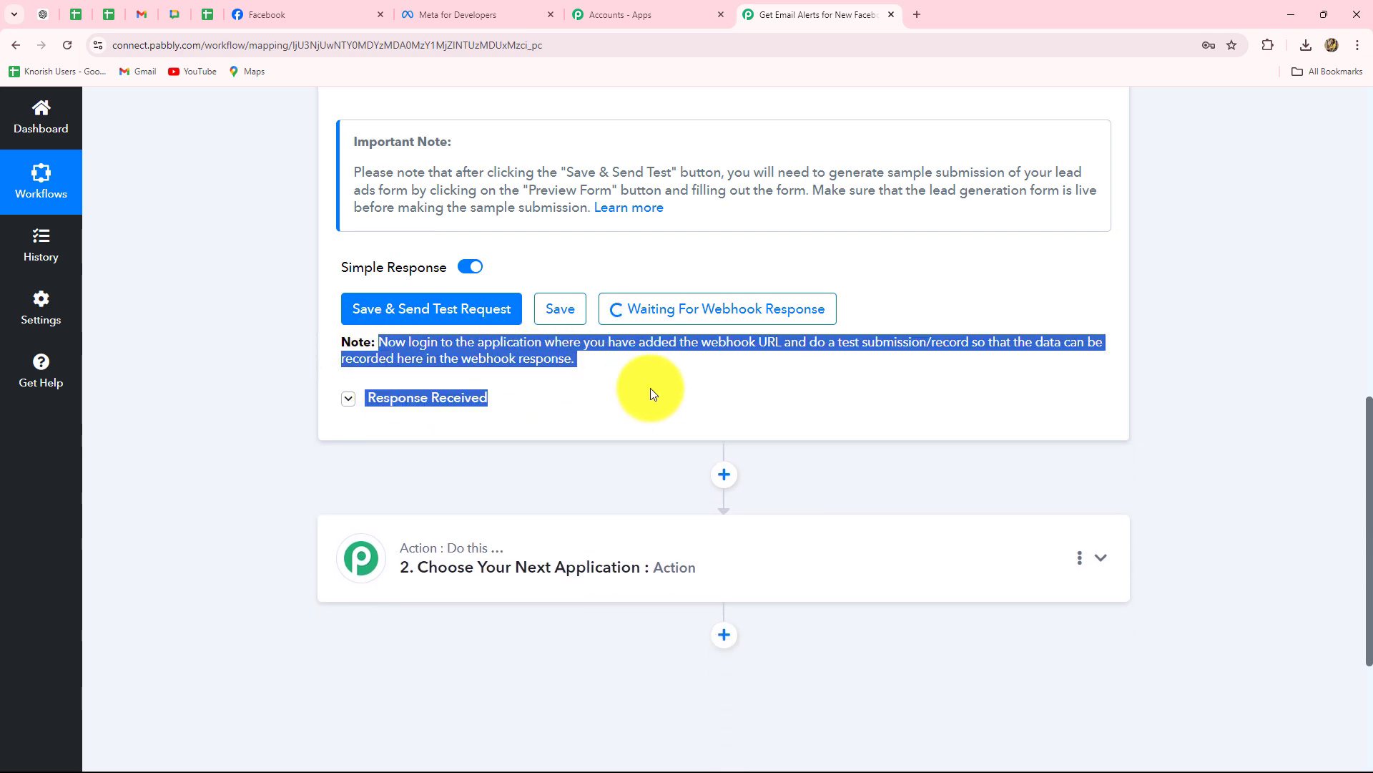
left_click(650, 388)
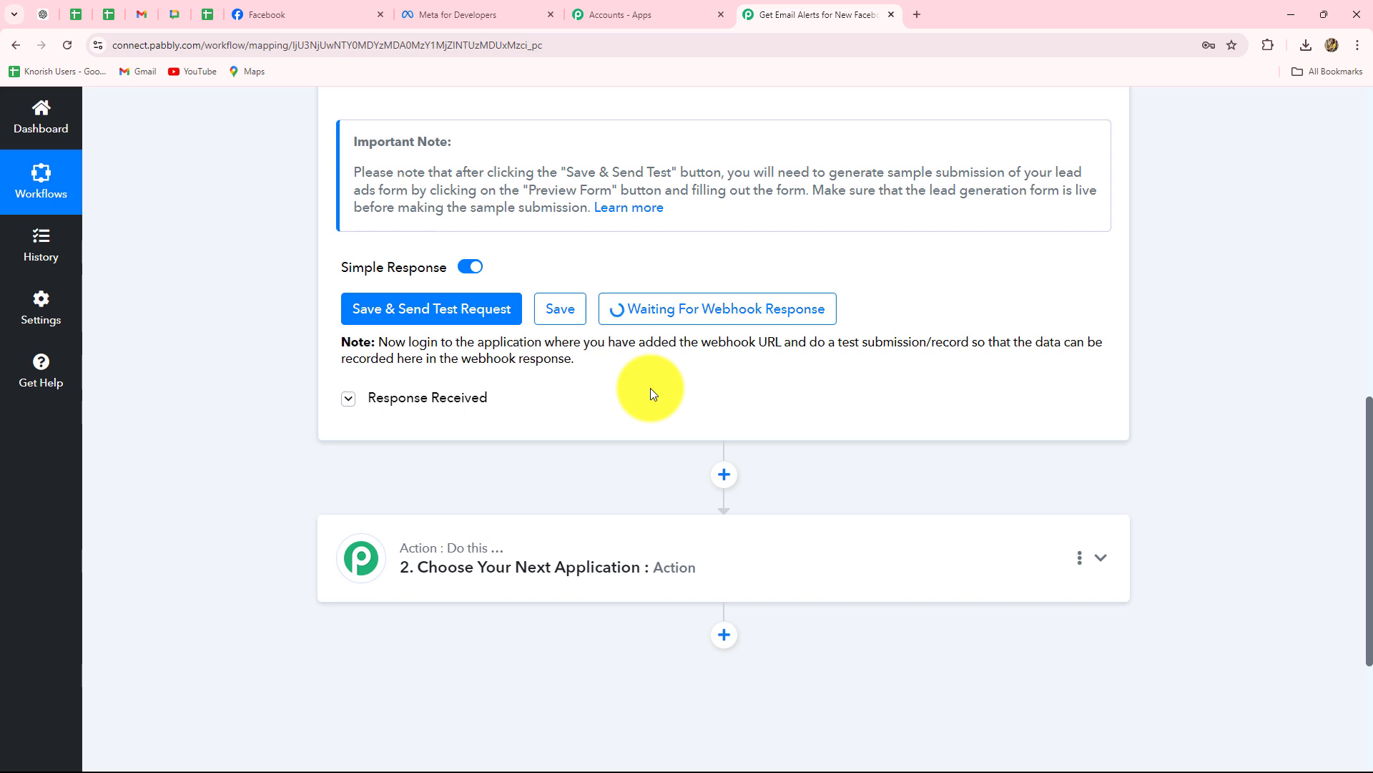
Go to the Meta for Developers Tools page and open the Lead Ads Testing Tool.
left_click(443, 13)
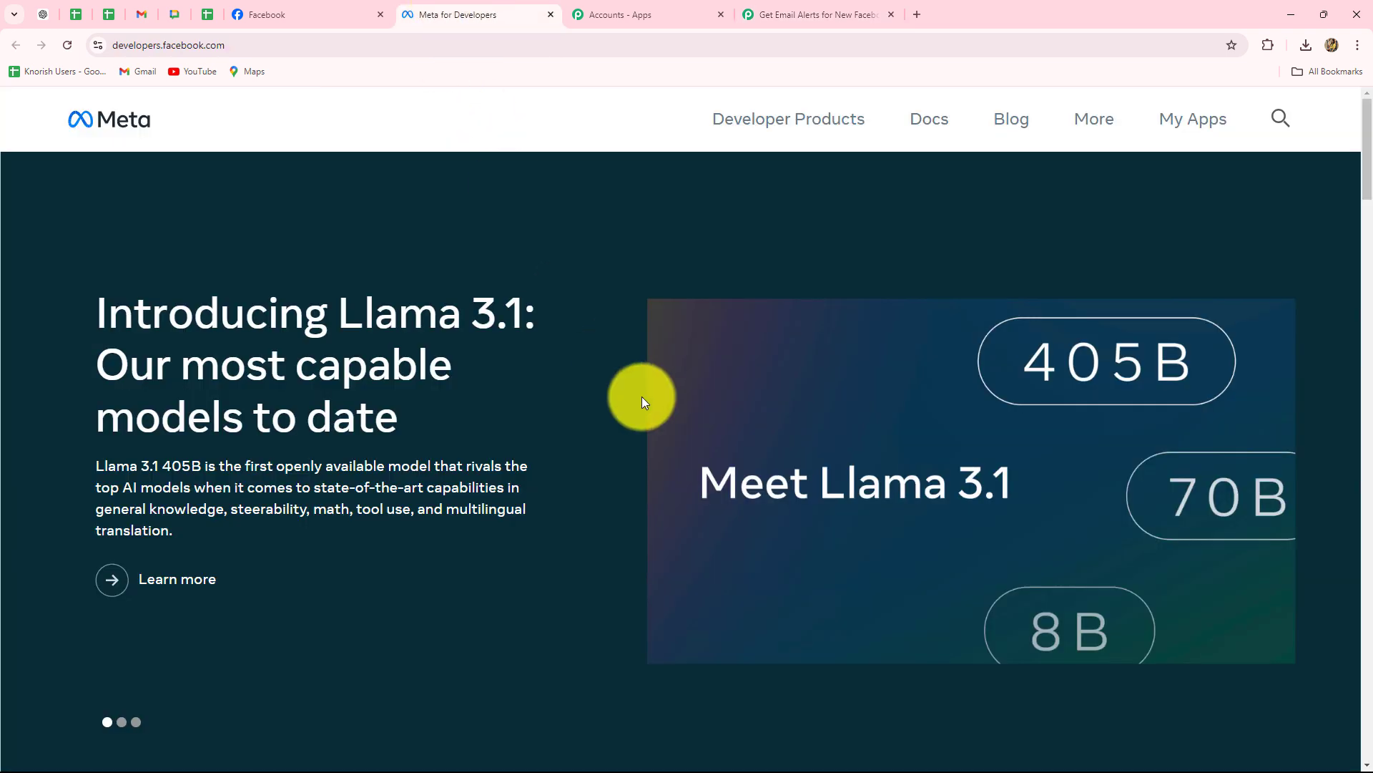
left_click(1090, 118)
left_click(831, 307)
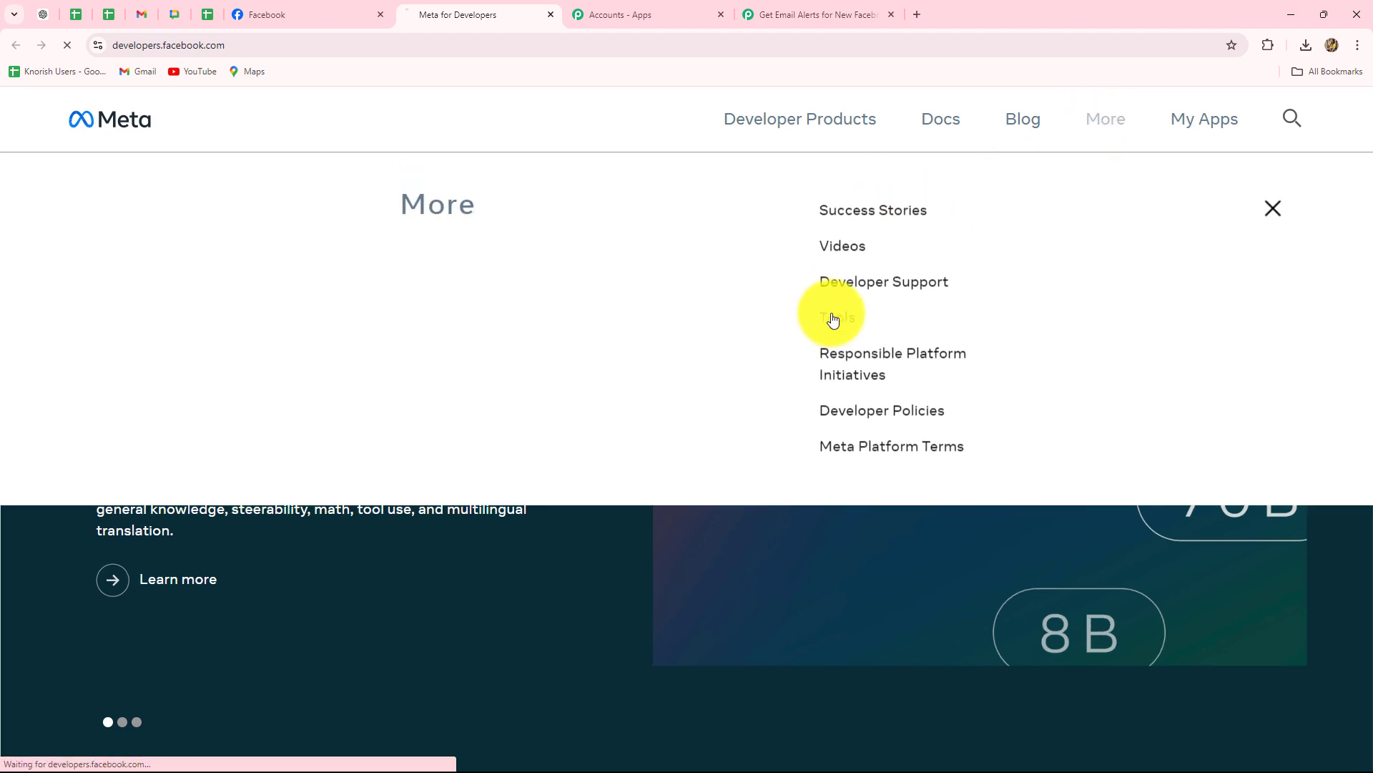
scroll(680, 456, "down", 7)
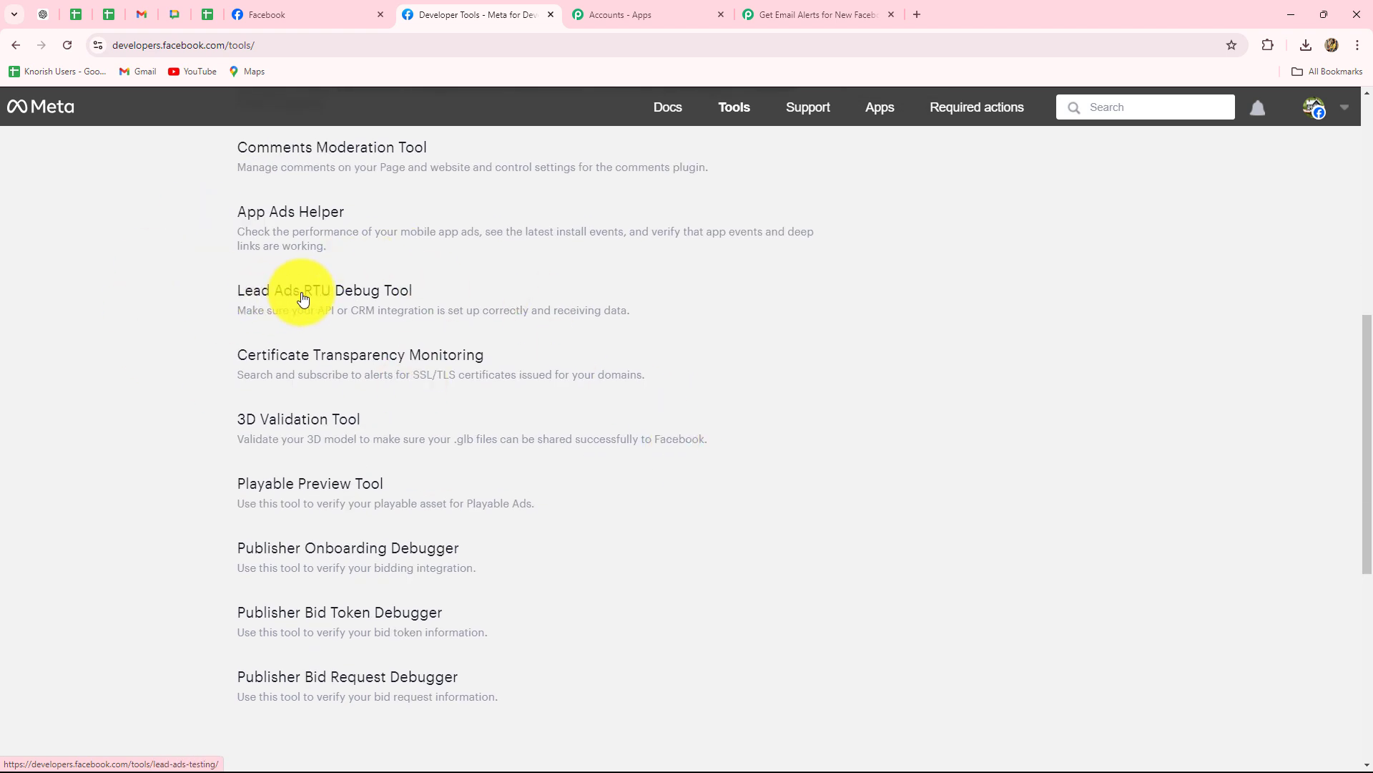
left_click(392, 299)
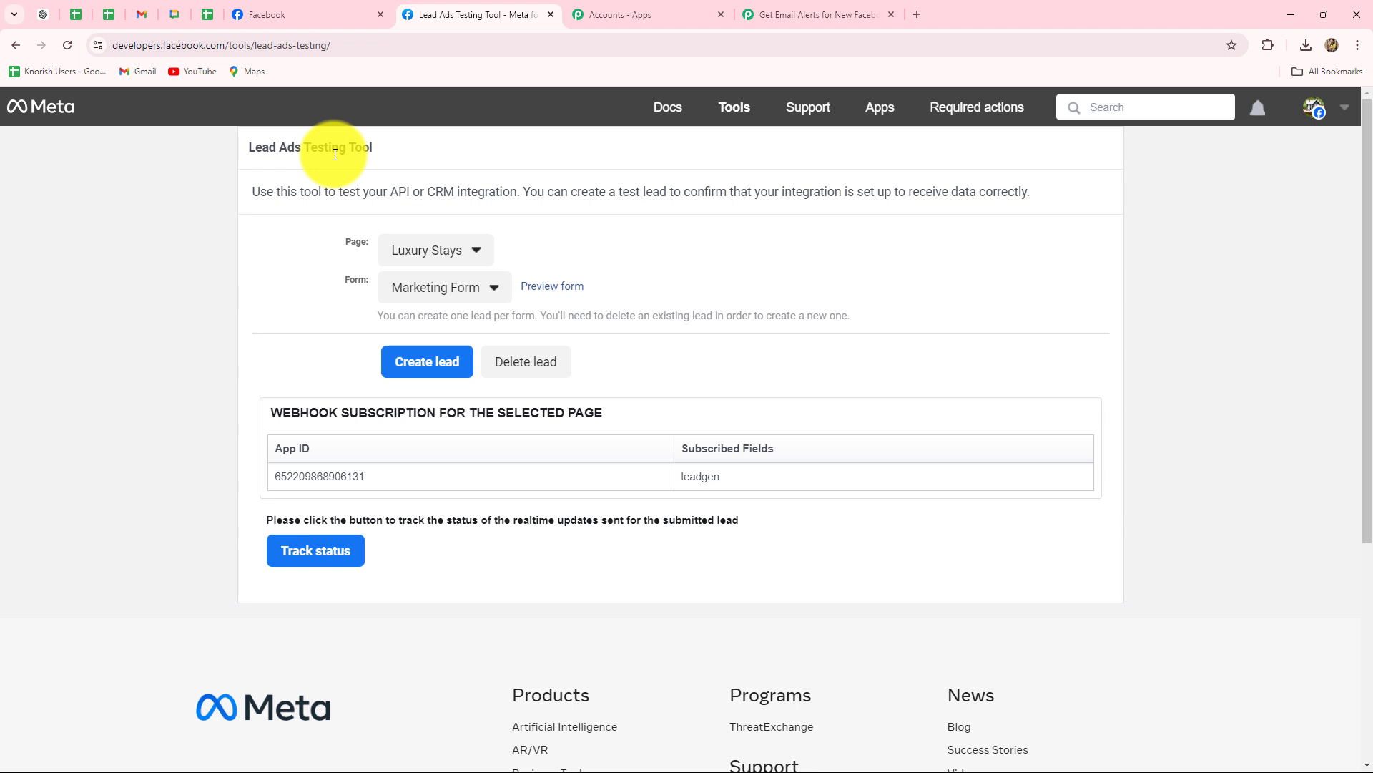
Select the Prime Properties page, keep Lead Form, and preview the 'Find Your Dream Home Today!' form.
left_click(399, 257)
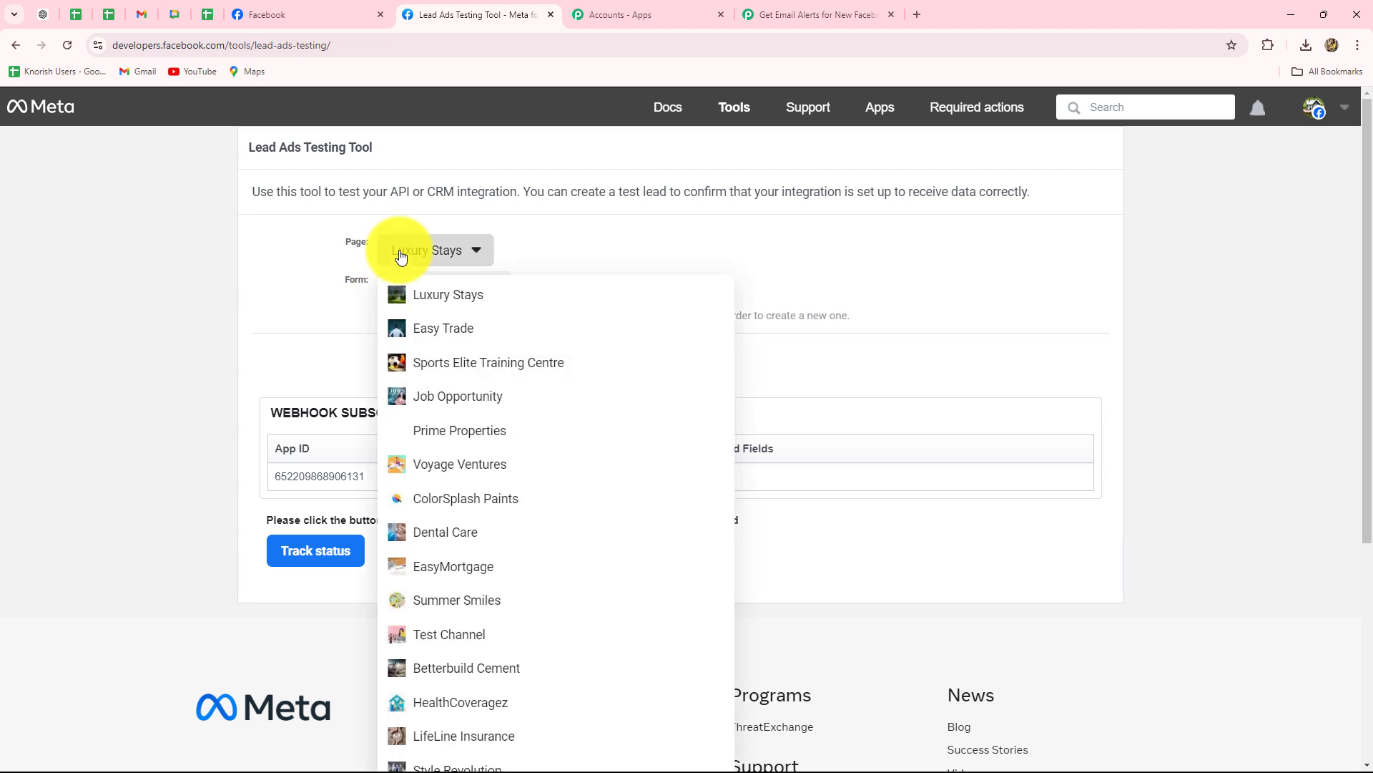
left_click(431, 437)
left_click(413, 294)
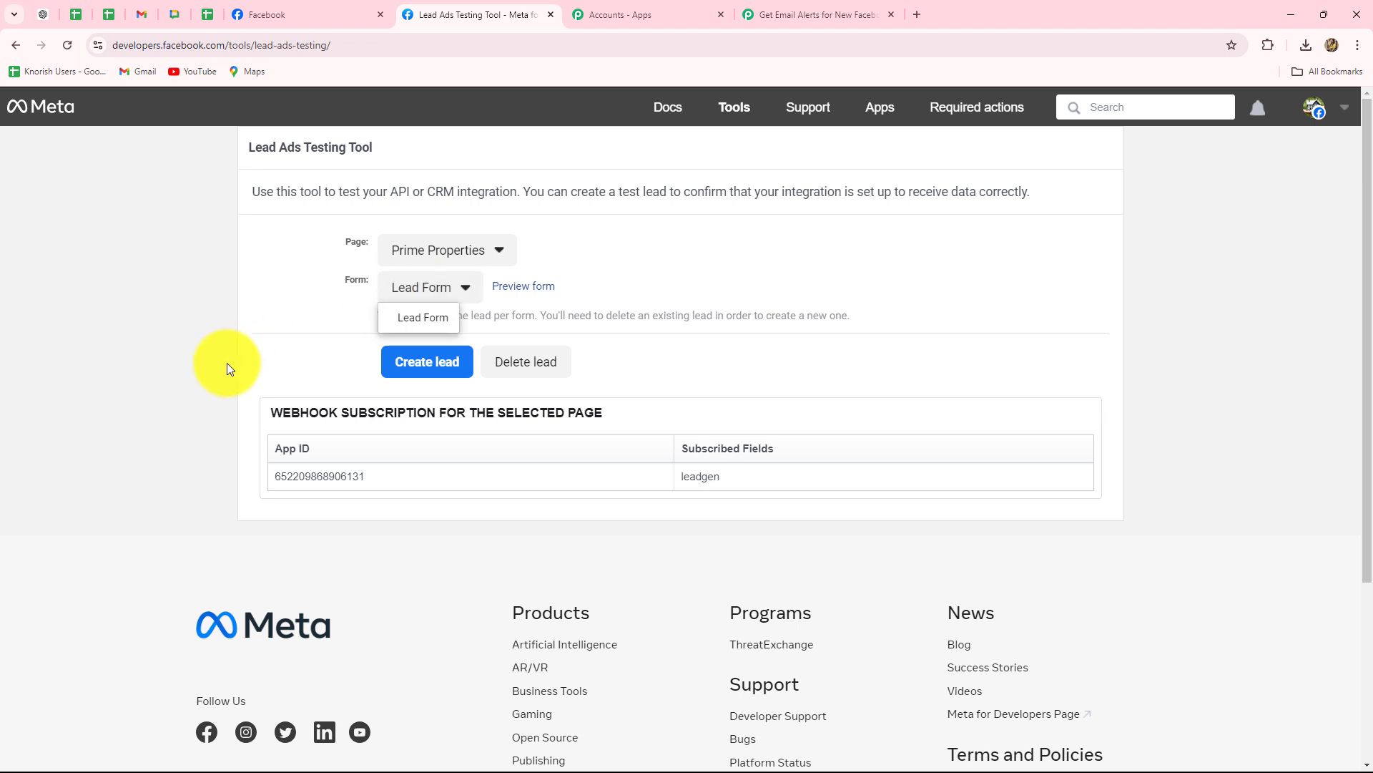
left_click(226, 362)
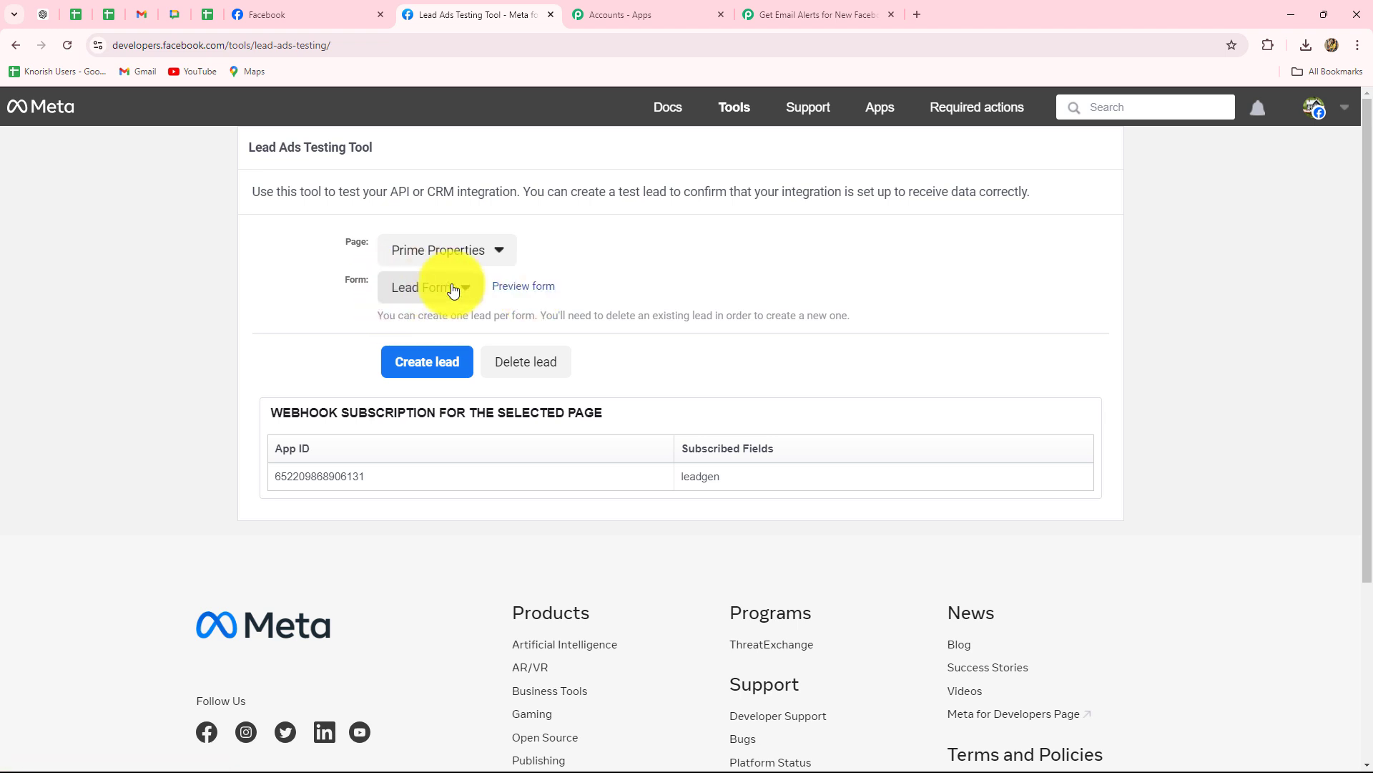
left_click(539, 289)
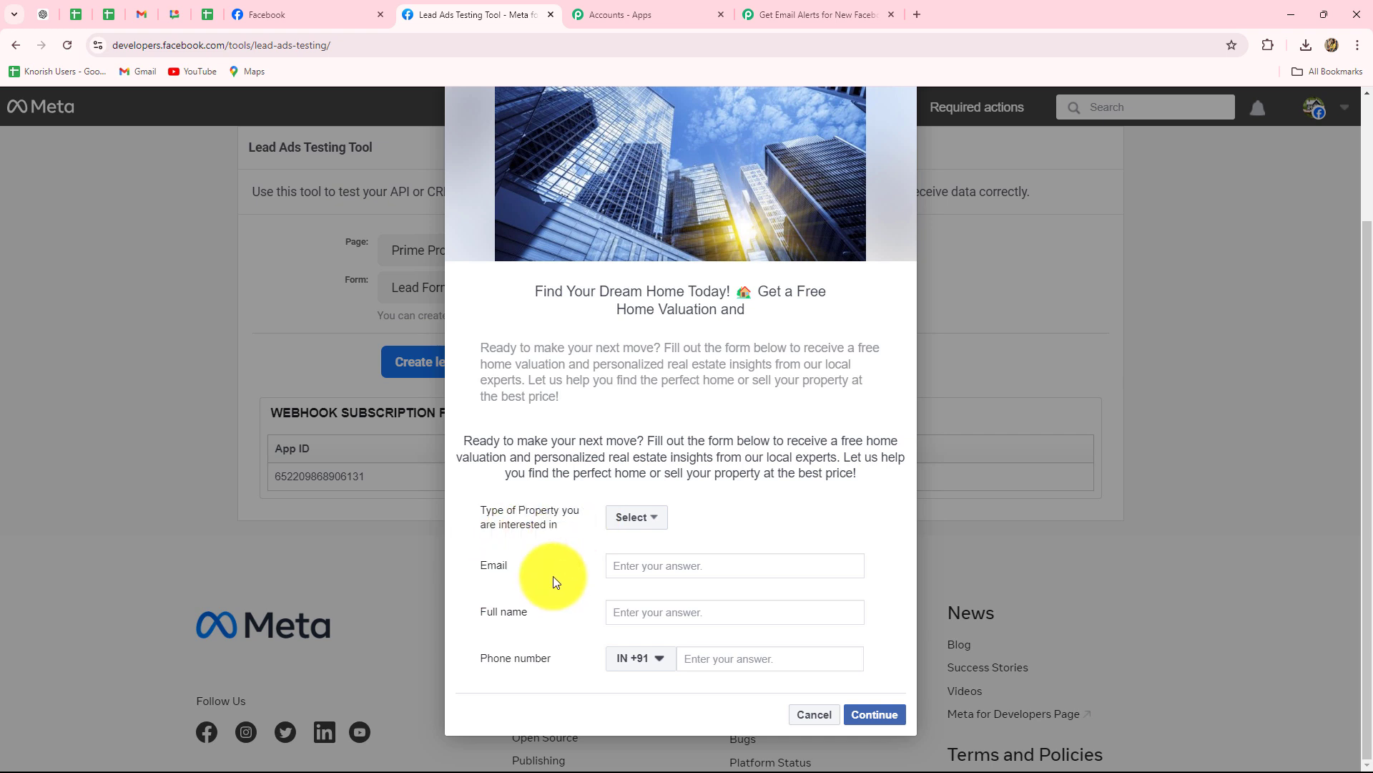
Pick Residential Property, enter the lead's email, full name and phone number, then submit the test lead.
left_click(639, 533)
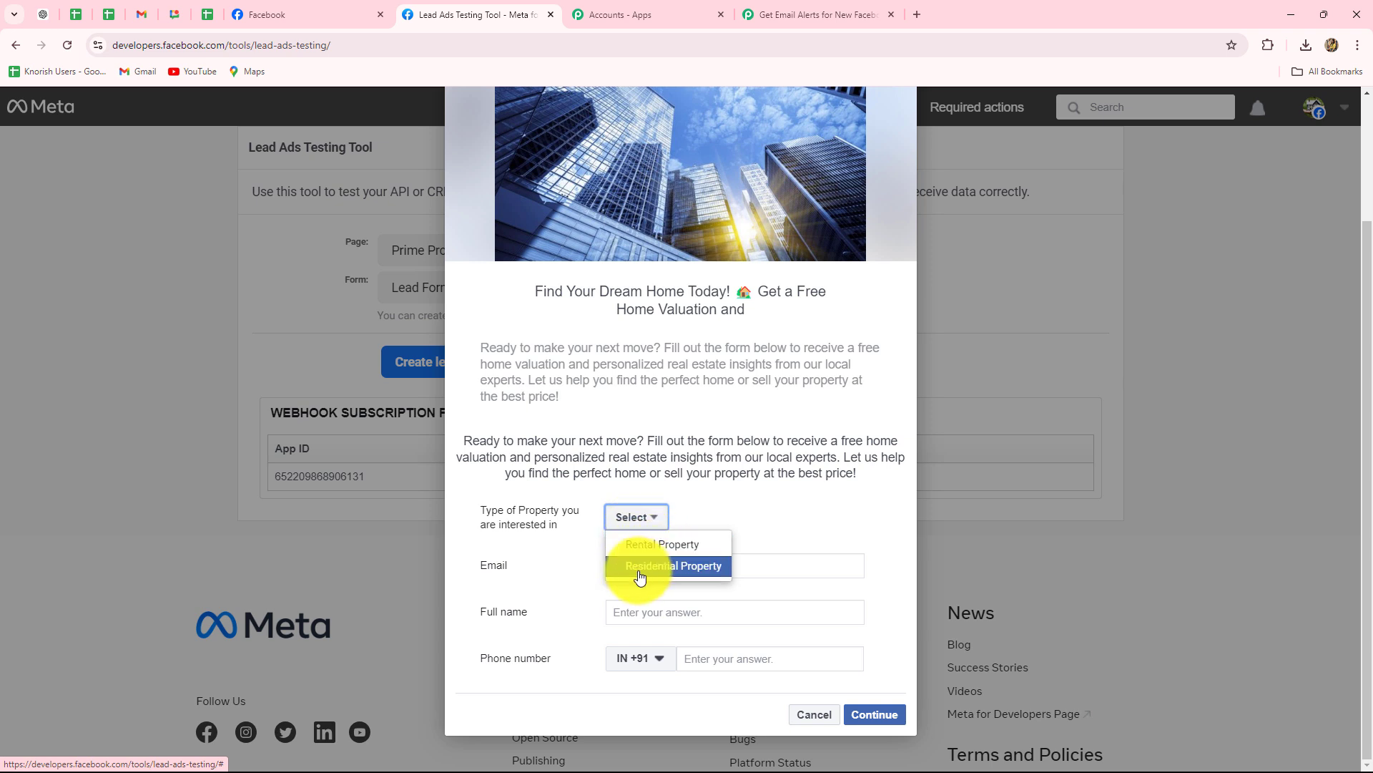
left_click(687, 568)
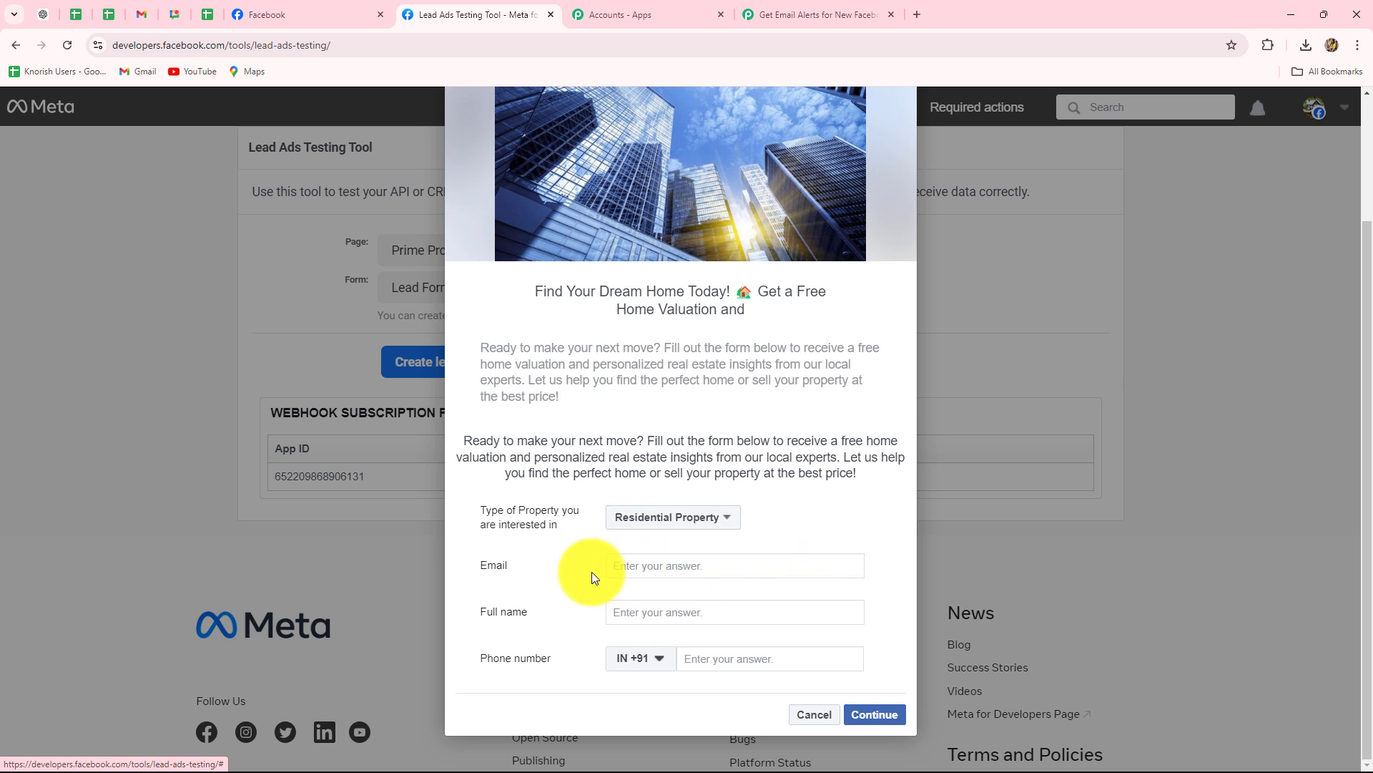
left_click(656, 568)
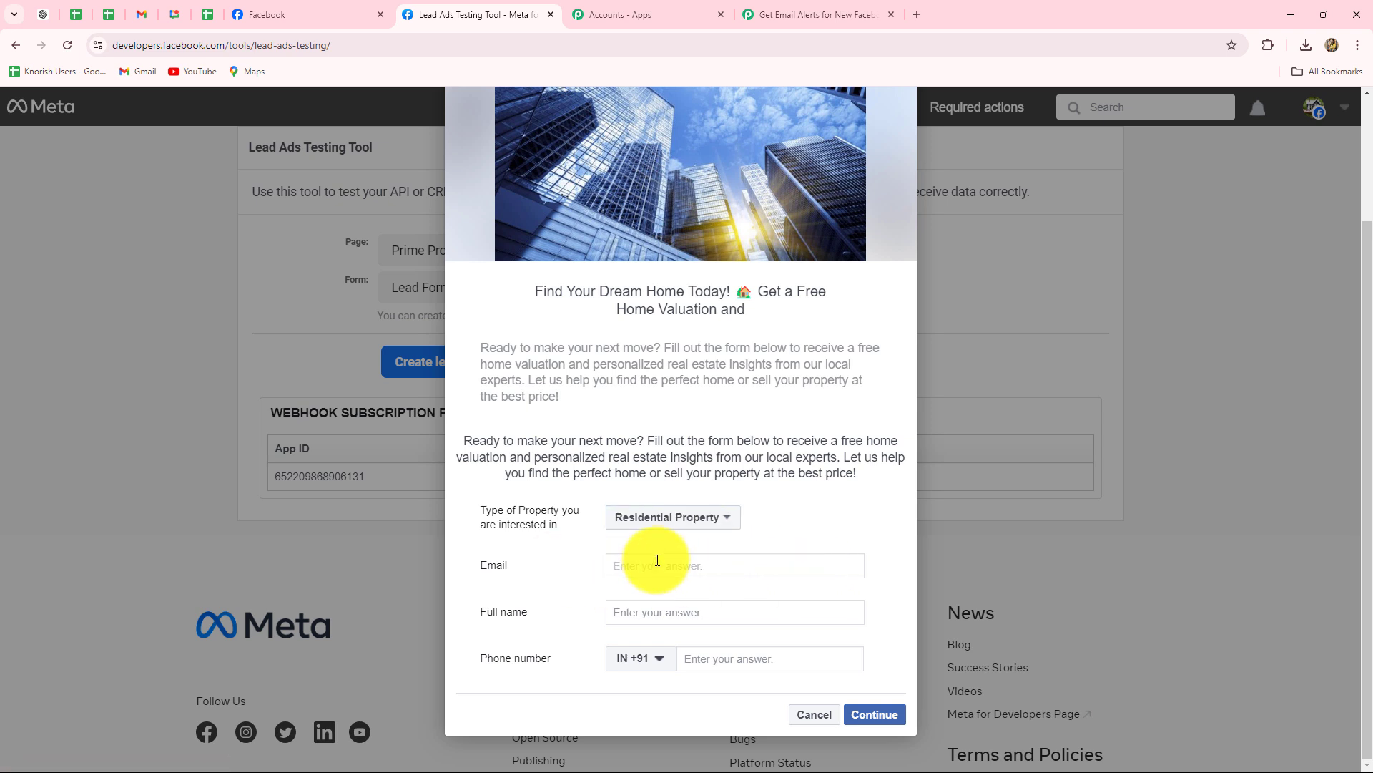
left_click(647, 613)
type("Smart Lead")
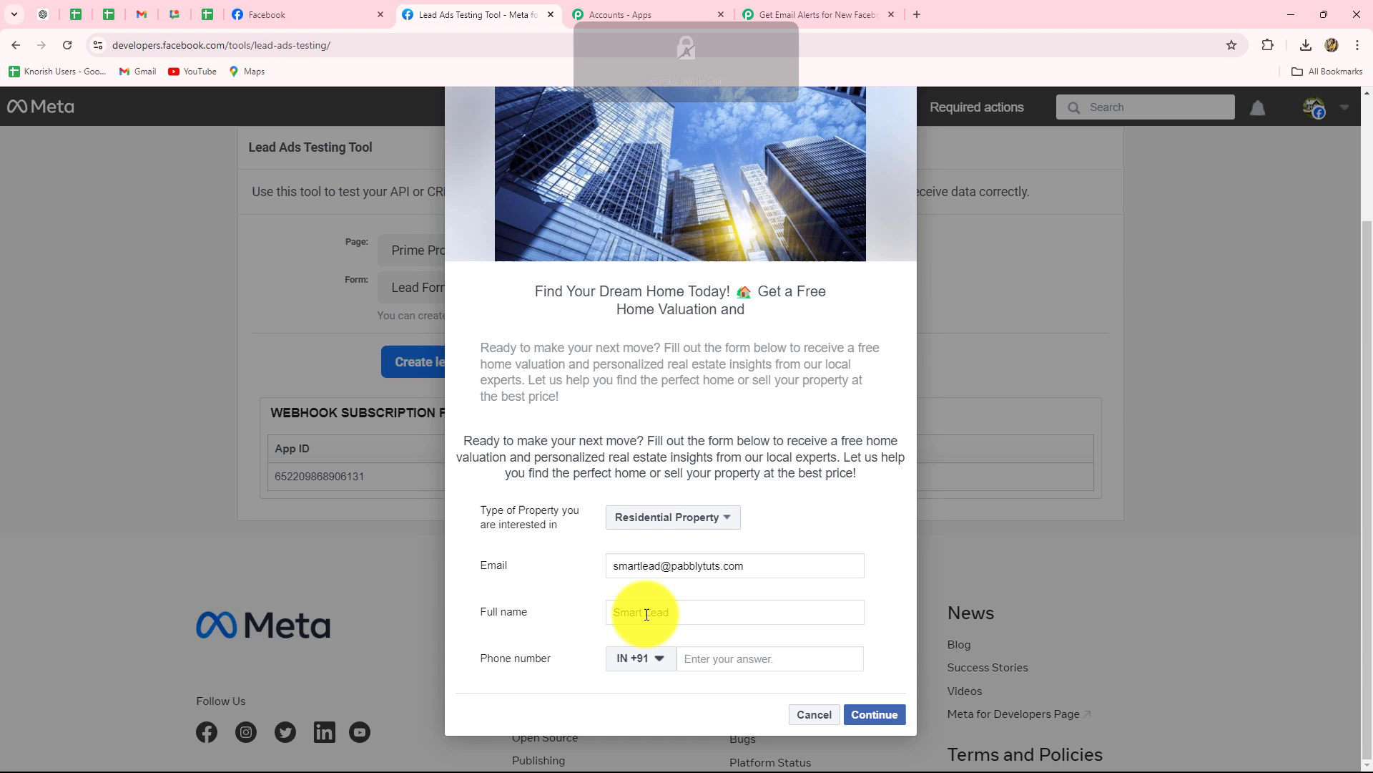
left_click(704, 657)
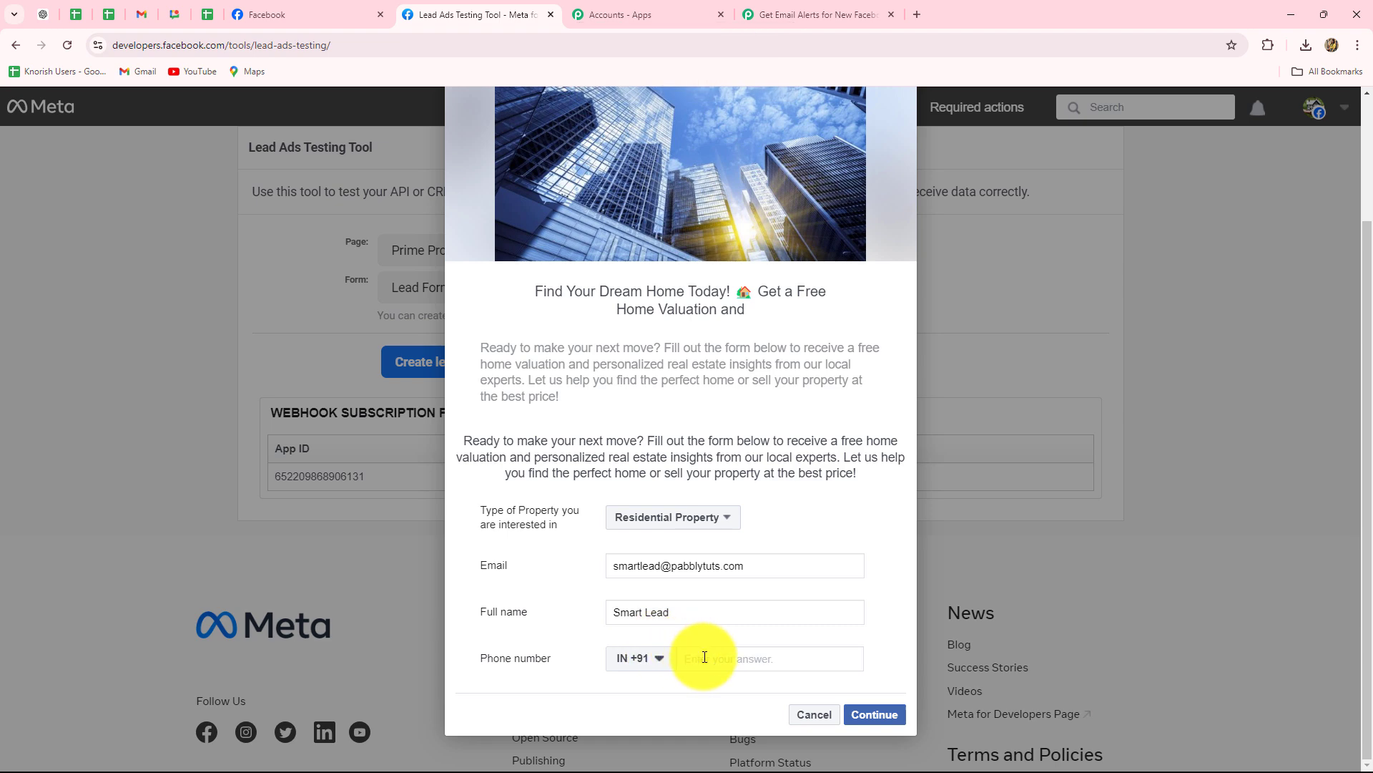
type("88888 88888")
left_click(880, 722)
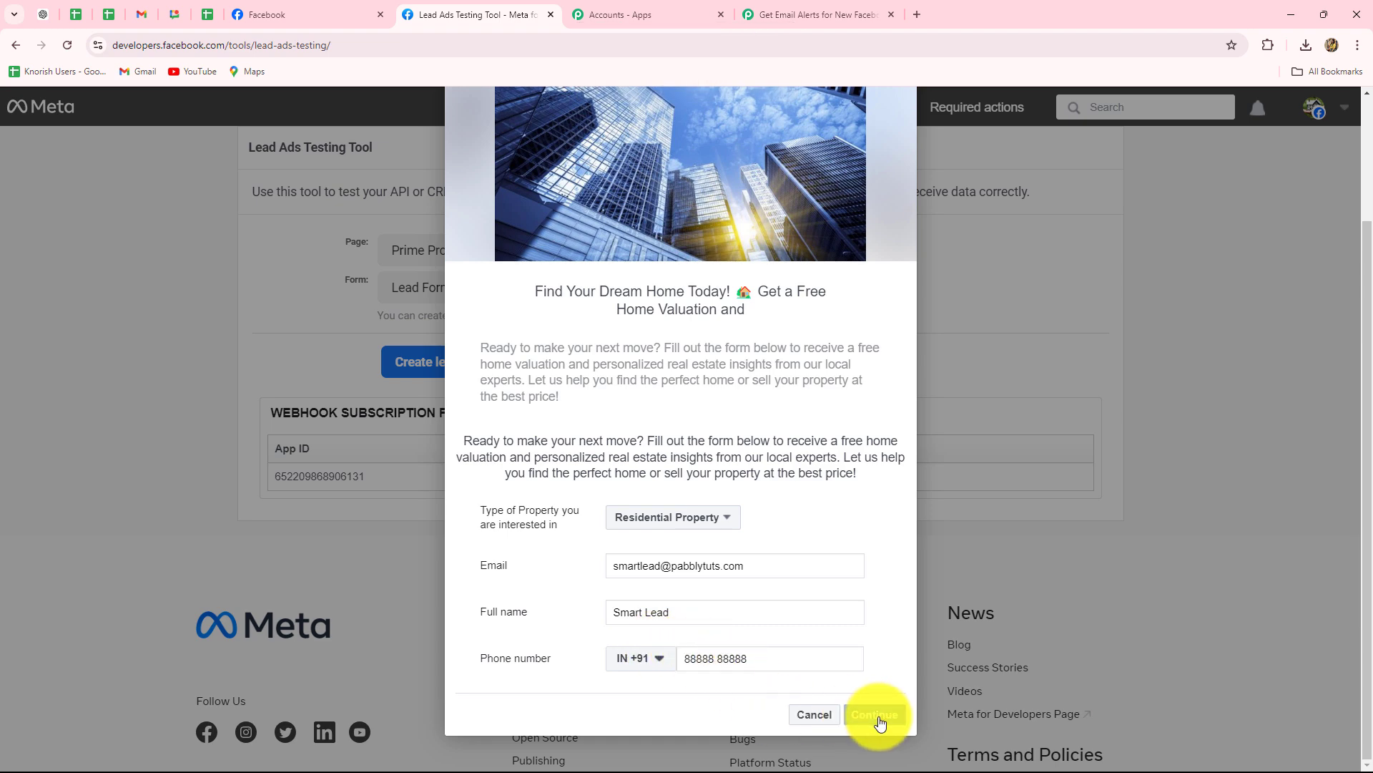
left_click(882, 571)
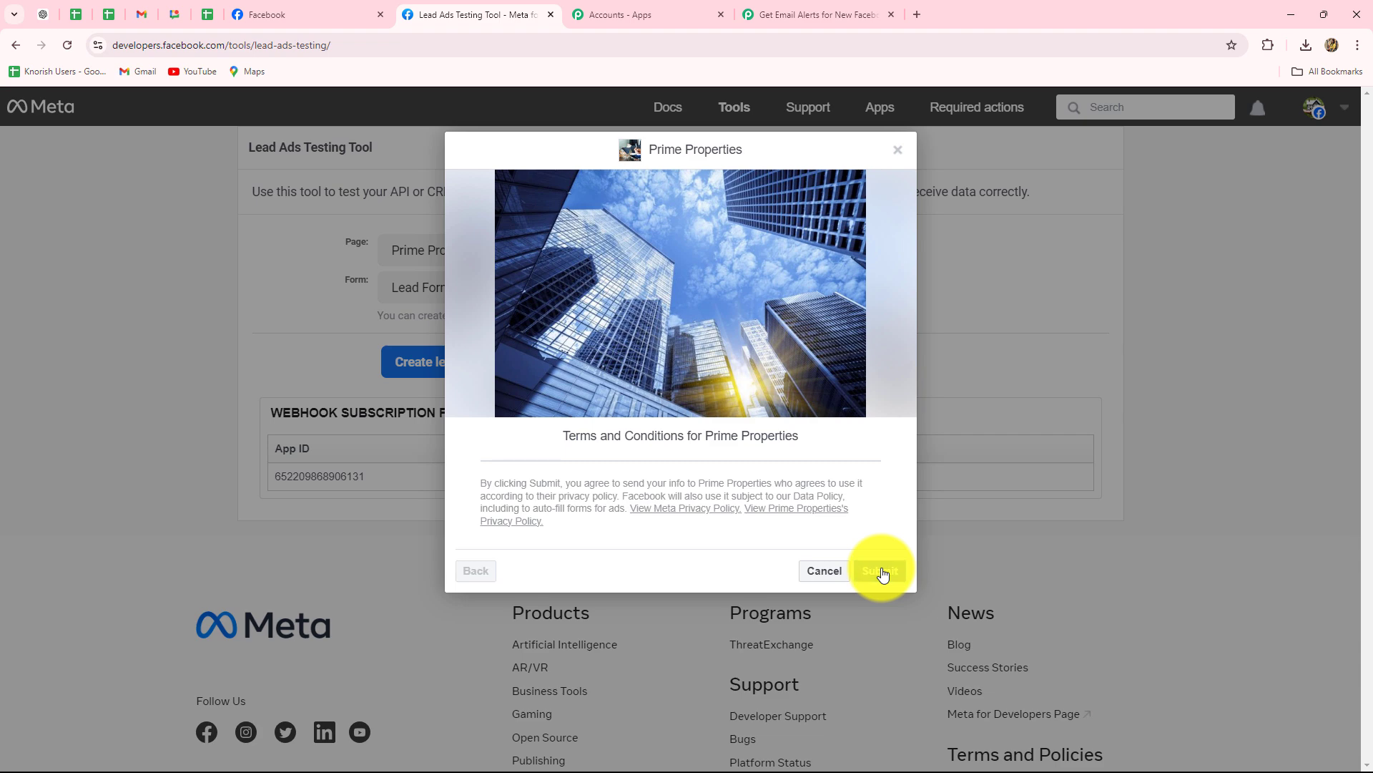
Close the lead form and return to the Pabbly workflow's Response Received data.
left_click(898, 149)
left_click(767, 15)
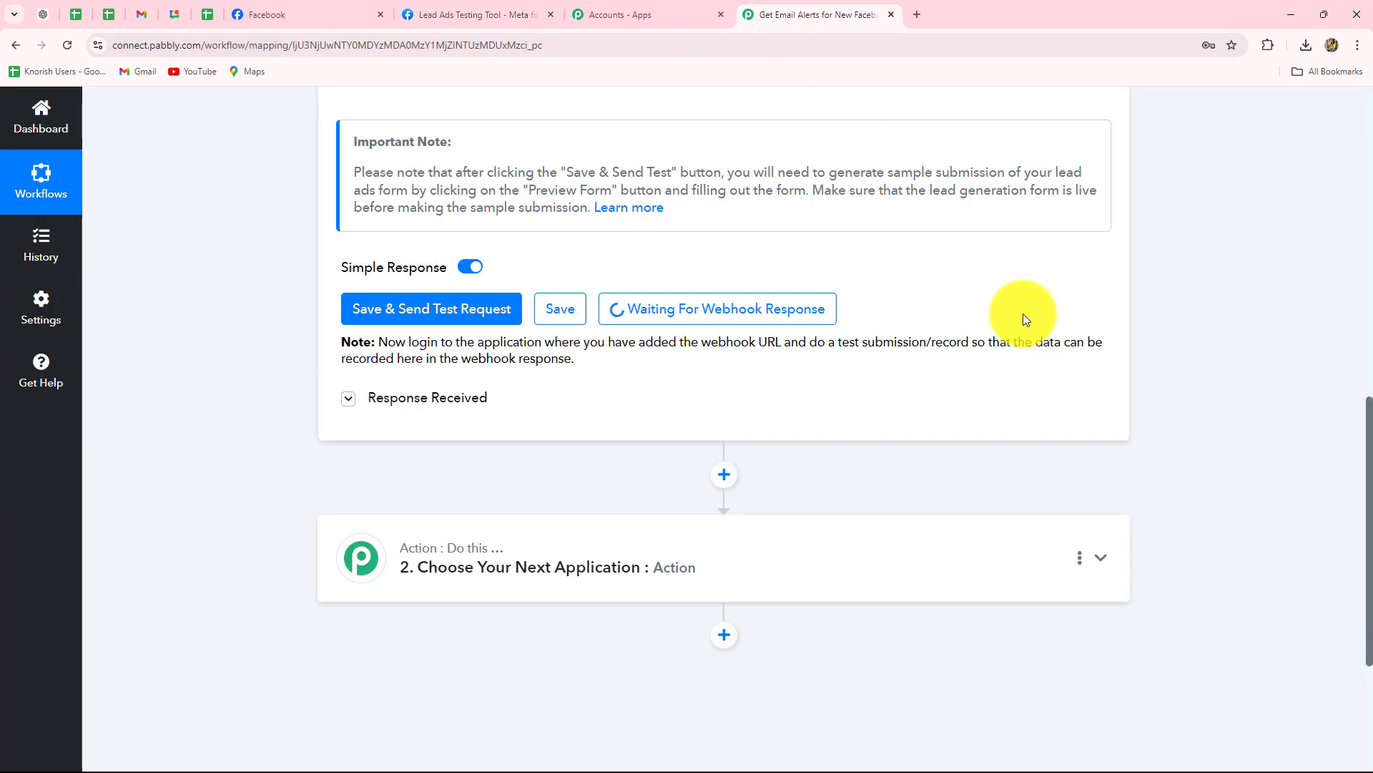
scroll(1023, 313, "down", 2)
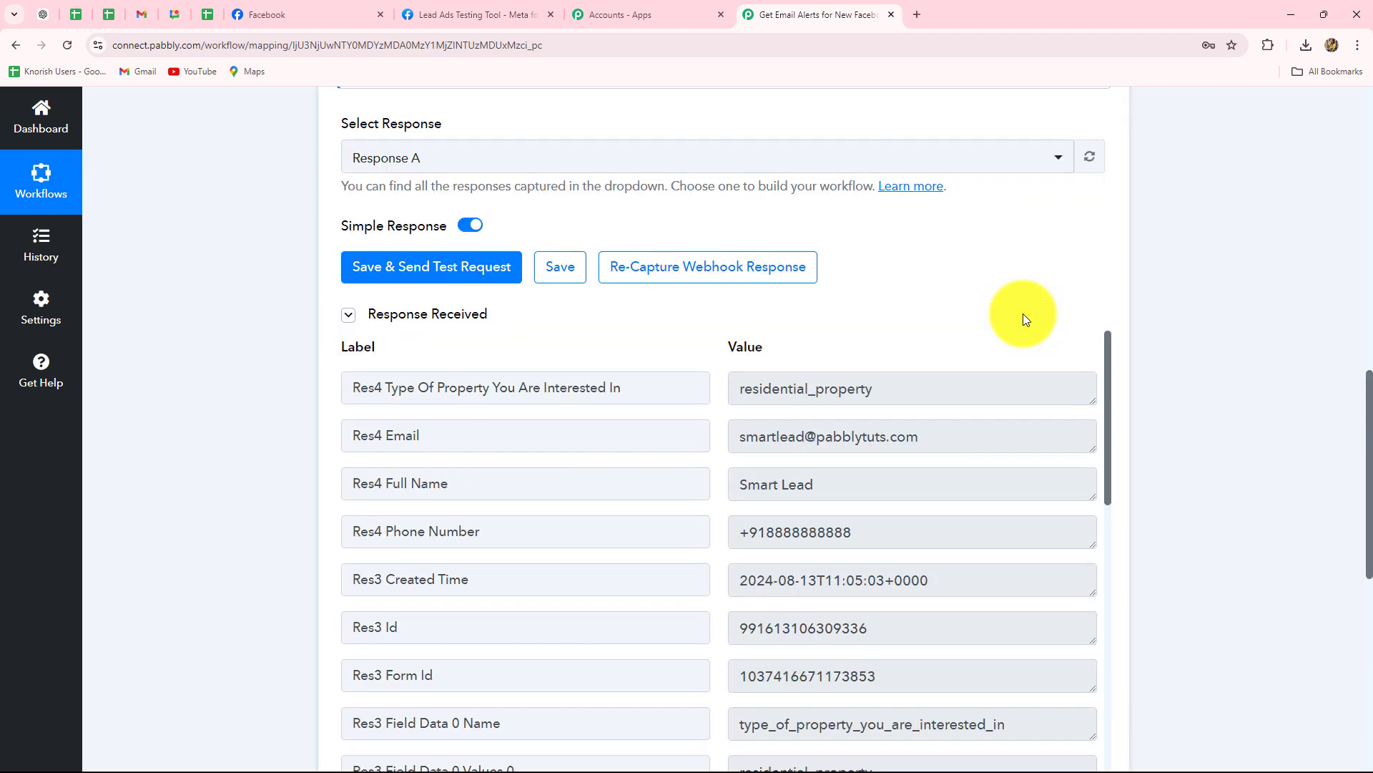
scroll(1023, 313, "down", 3)
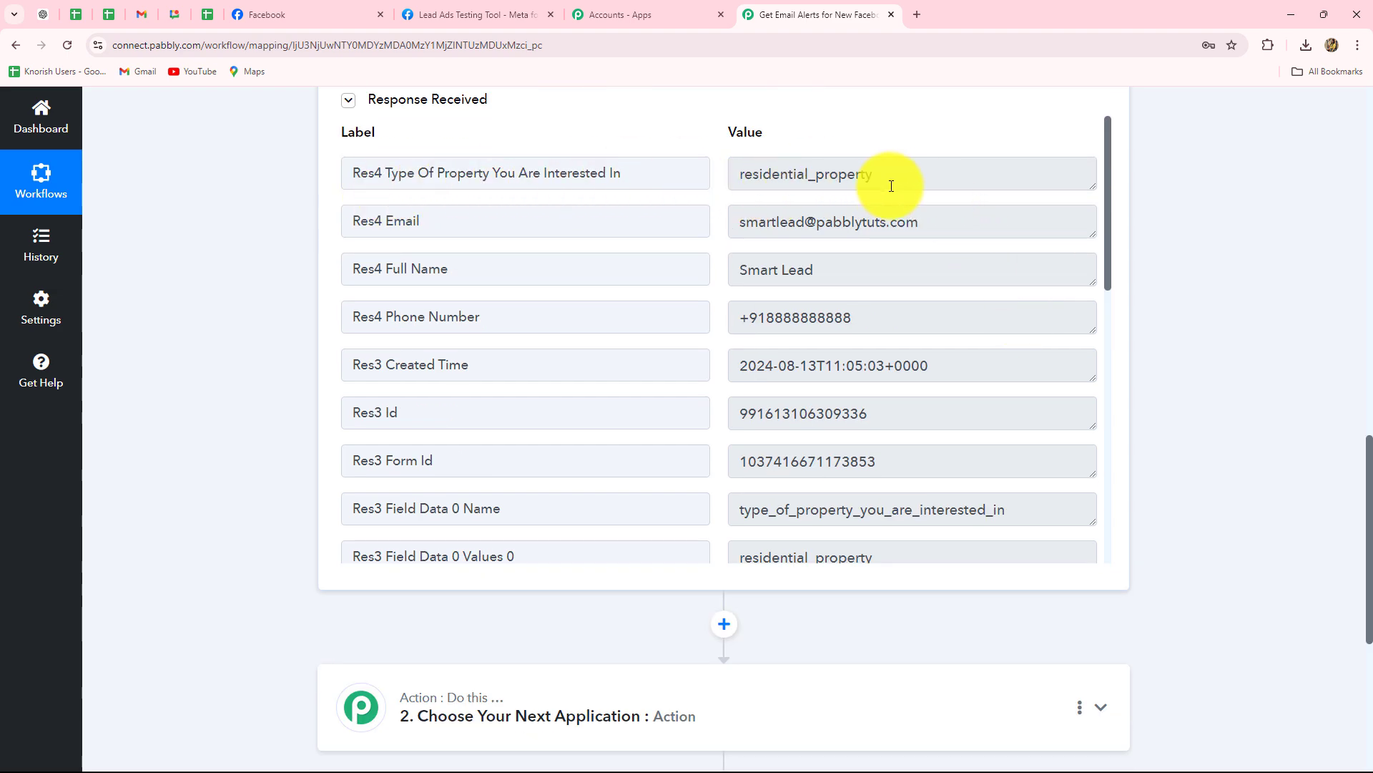
Inspect the captured property type residential_property, email, full name, phone and created time.
left_click_drag(898, 178, 718, 191)
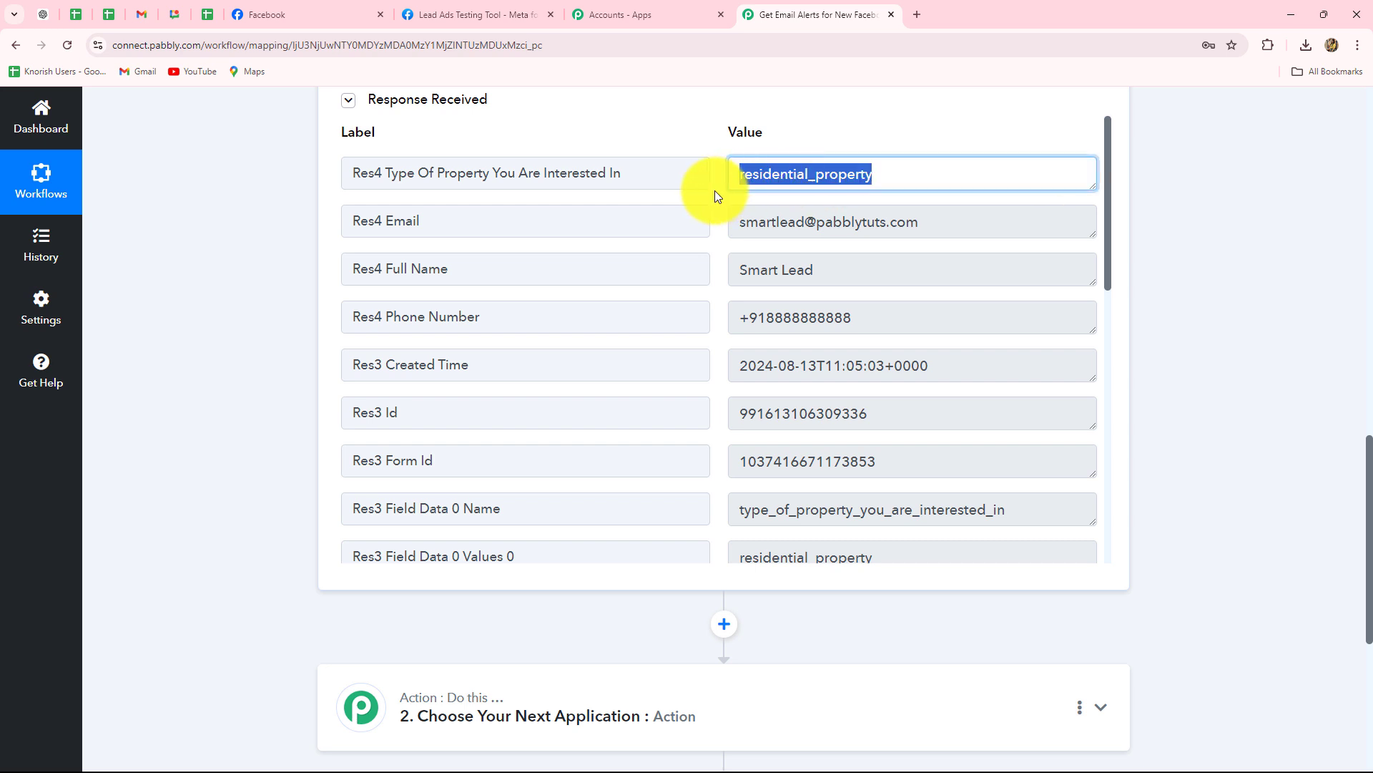
left_click_drag(963, 221, 659, 221)
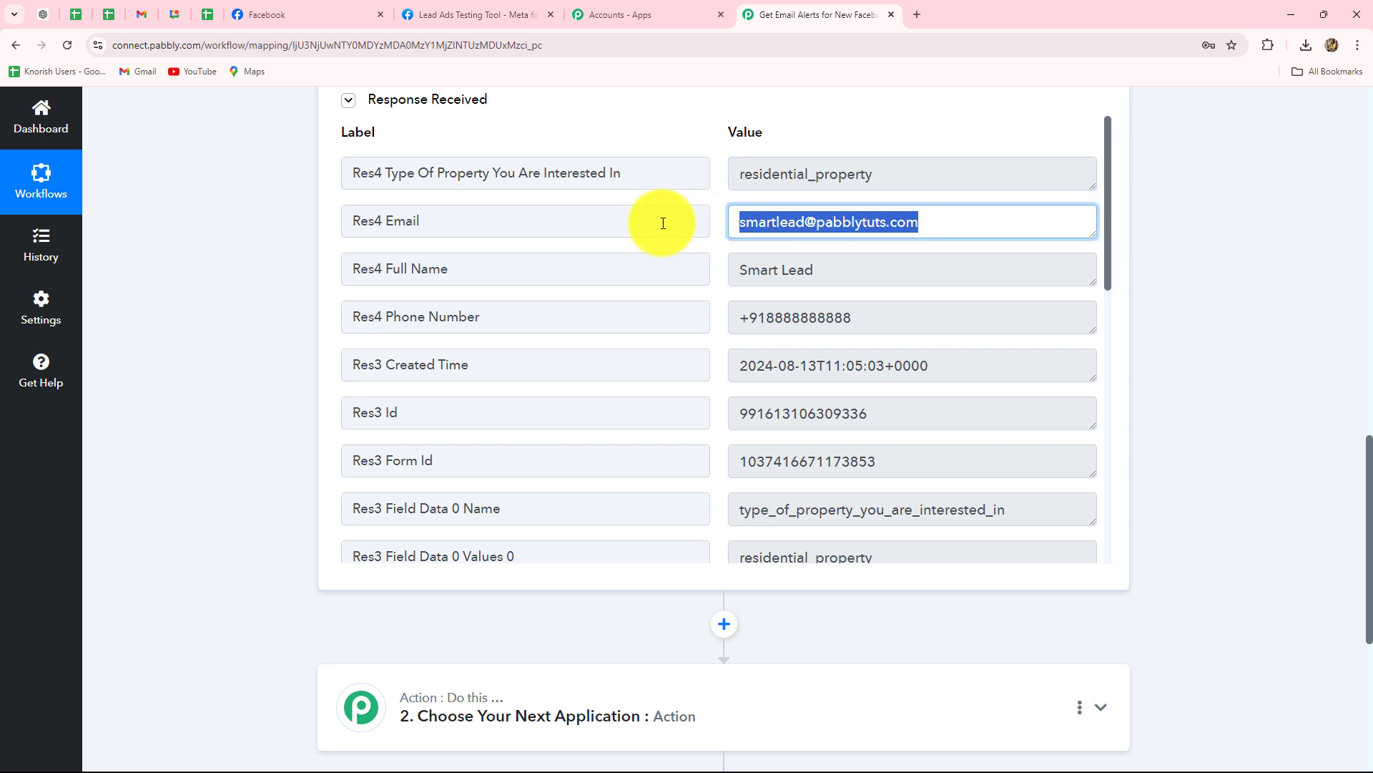
left_click_drag(873, 270, 696, 276)
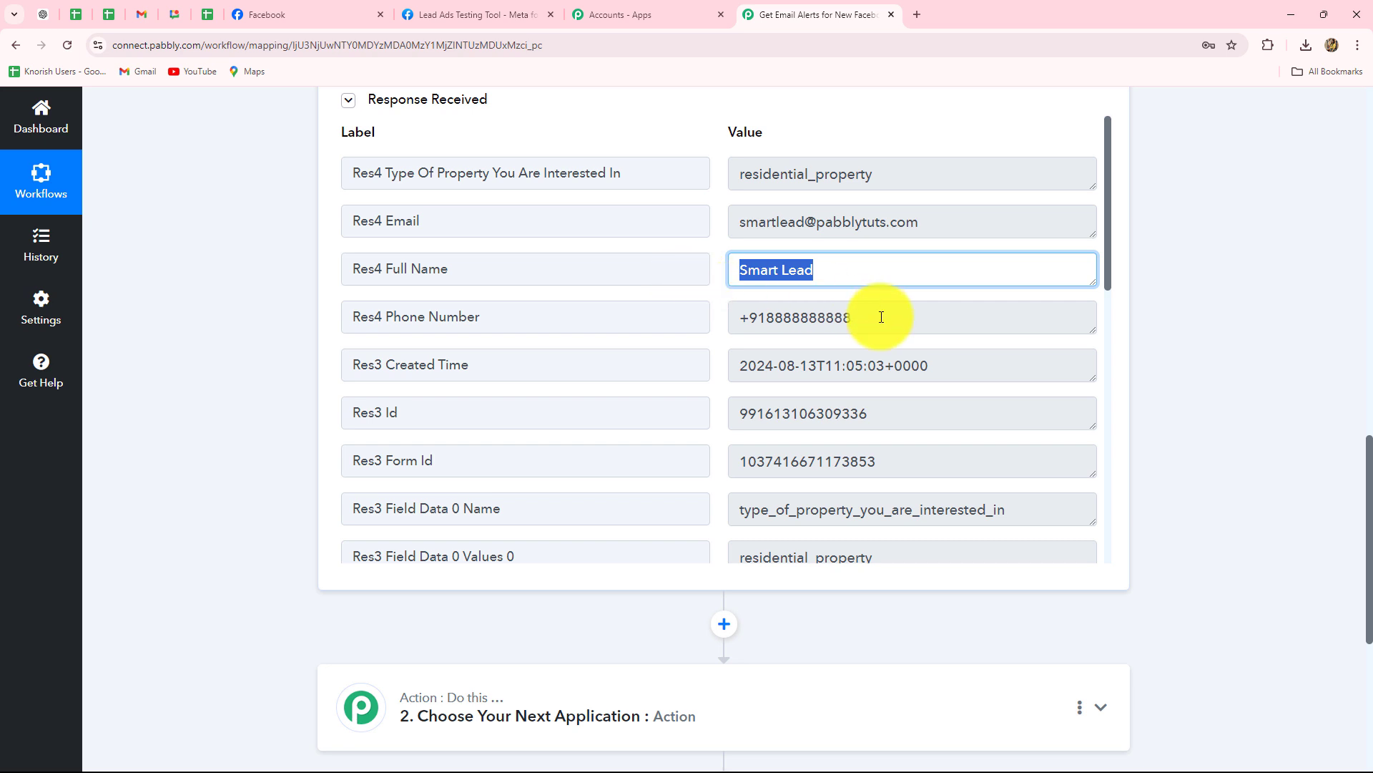
left_click_drag(880, 312, 733, 318)
scroll(920, 379, "down", 2)
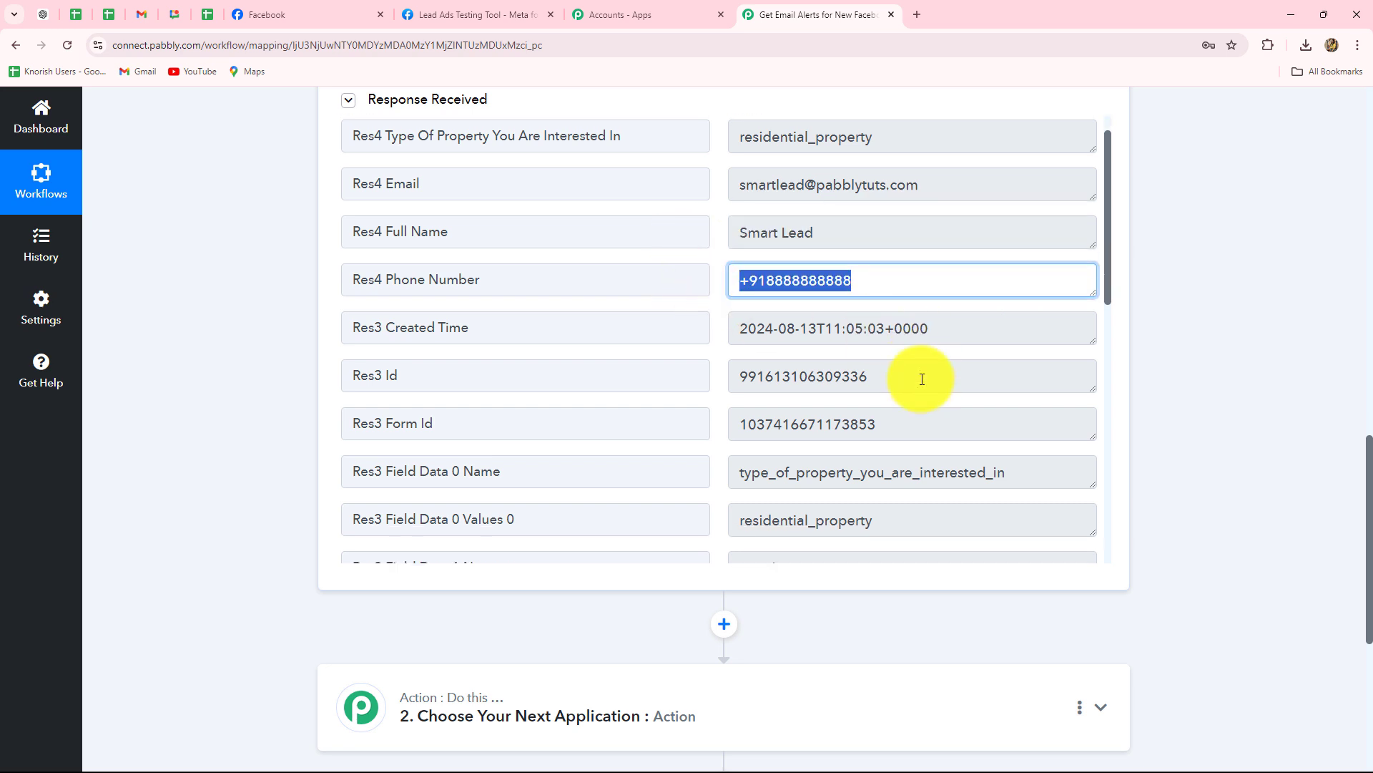
left_click_drag(930, 226, 723, 257)
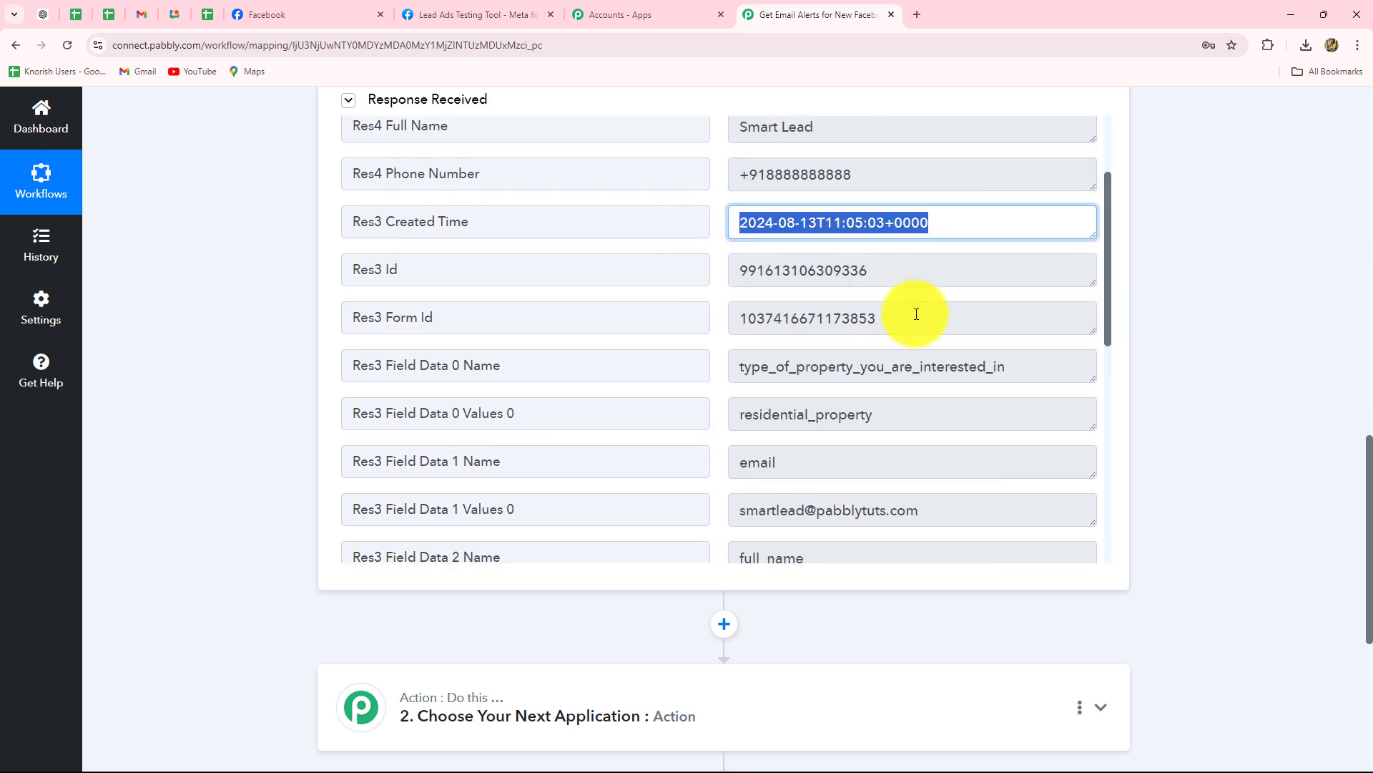
scroll(916, 314, "down", 3)
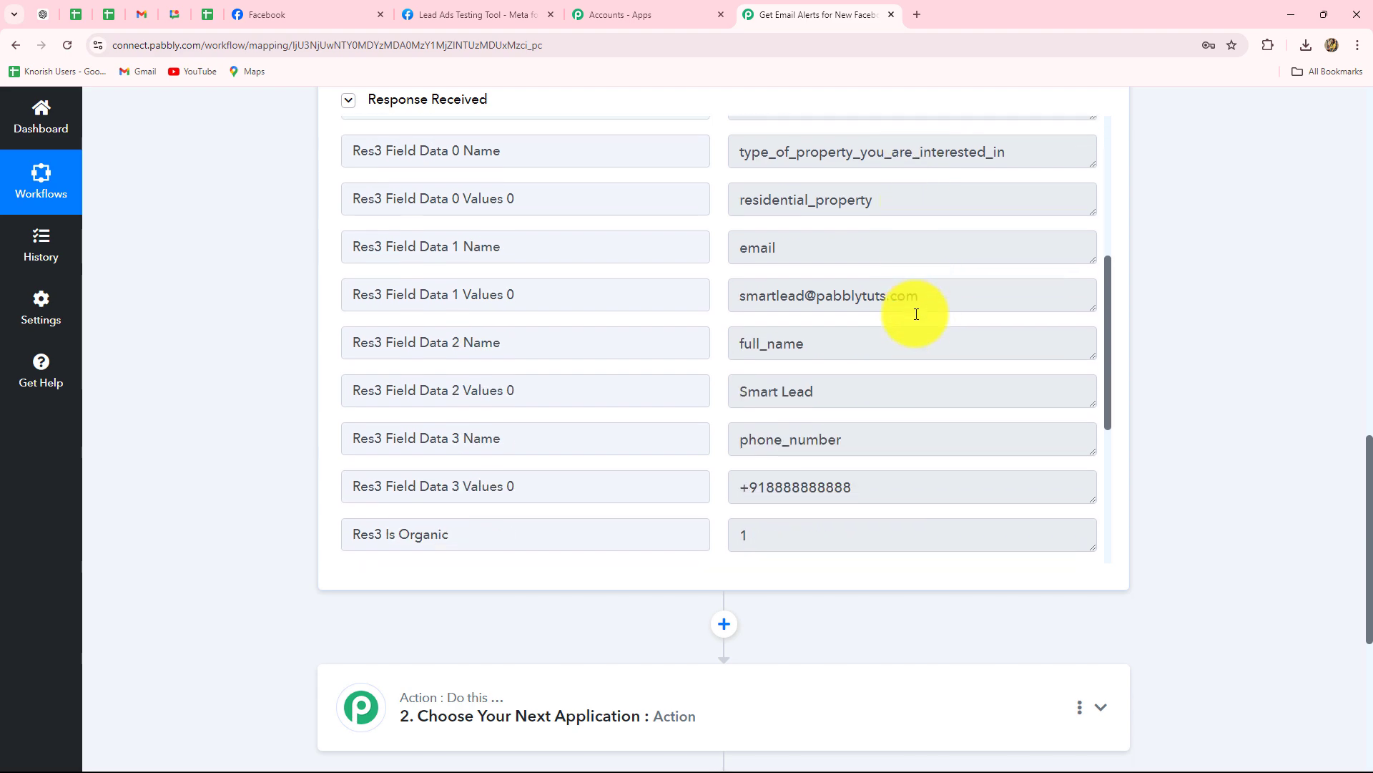
scroll(889, 372, "down", 3)
scroll(889, 372, "up", 8)
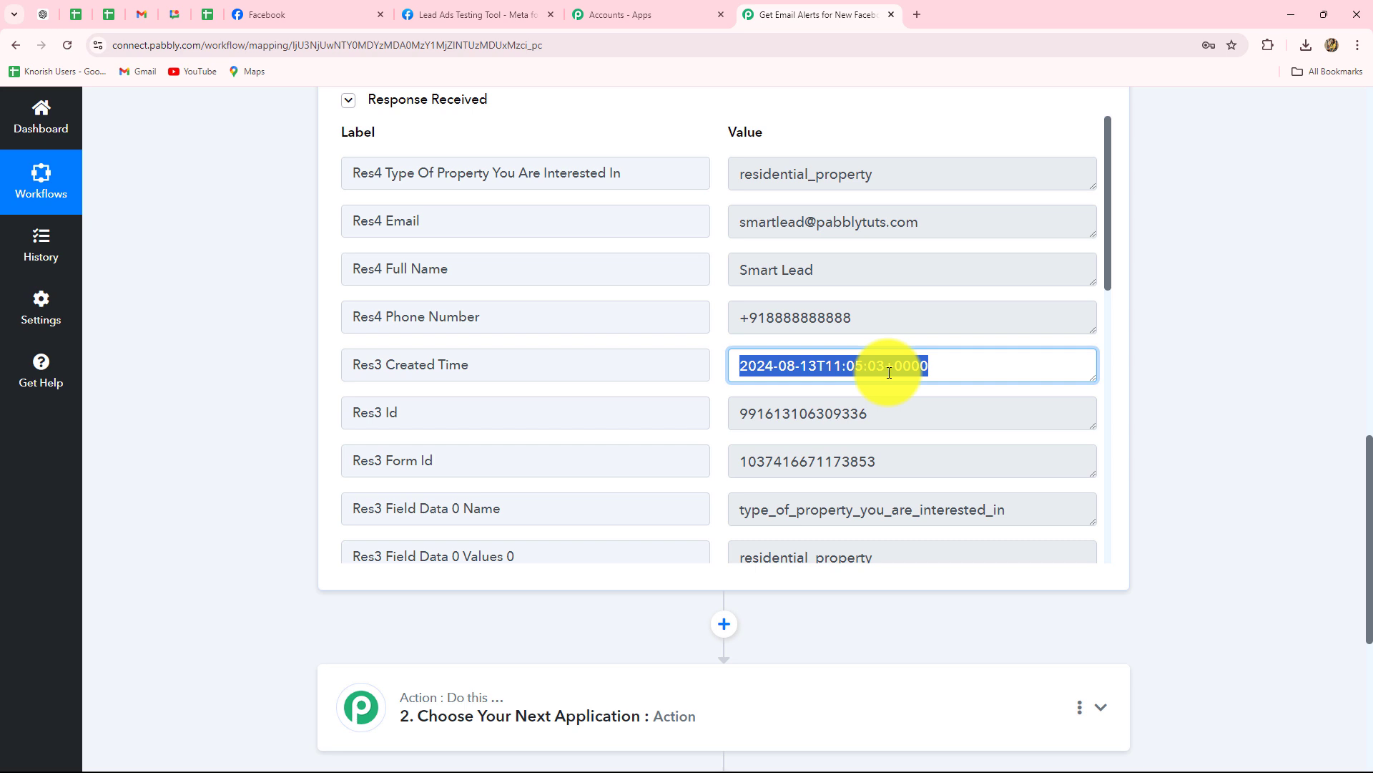
scroll(215, 508, "down", 4)
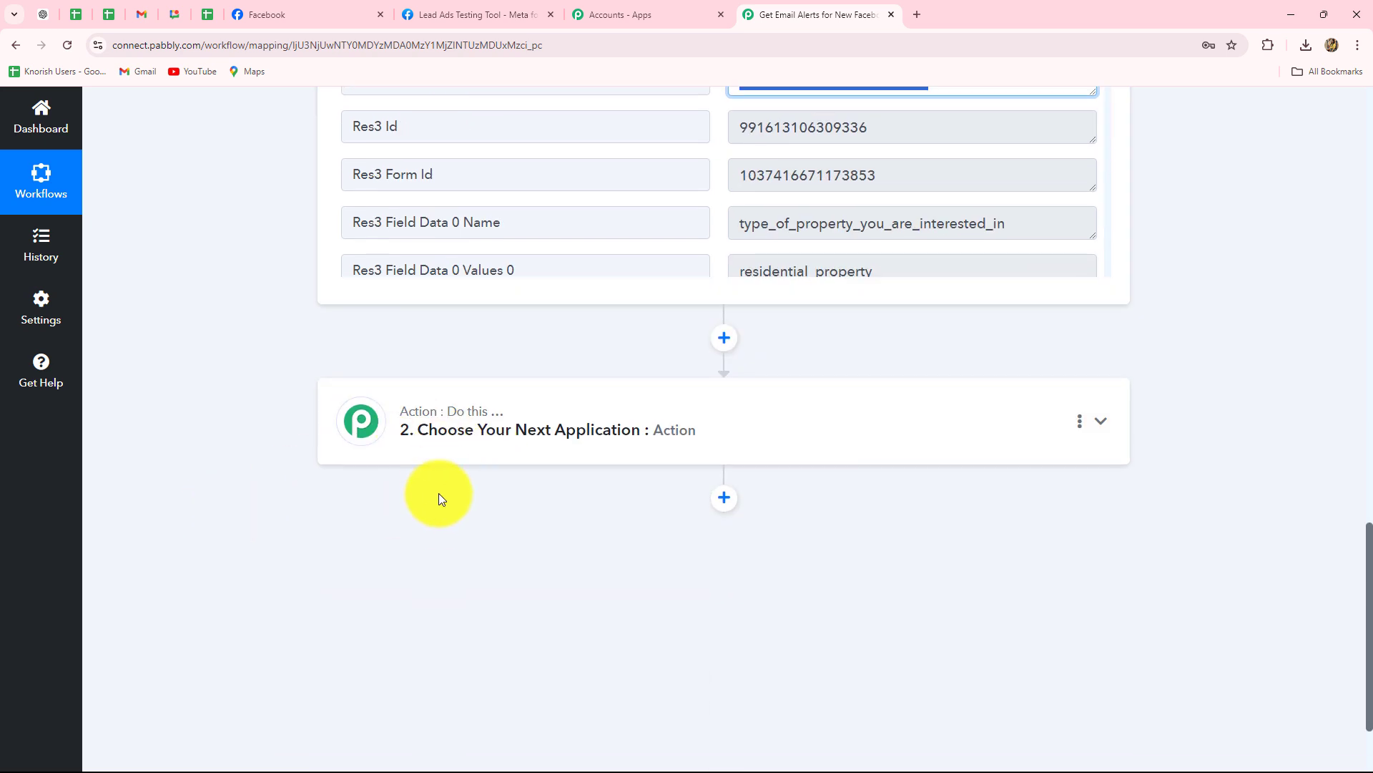
Search 'SMT' to set SMTP (Pabbly) as the action app with the Send Email event.
left_click(505, 417)
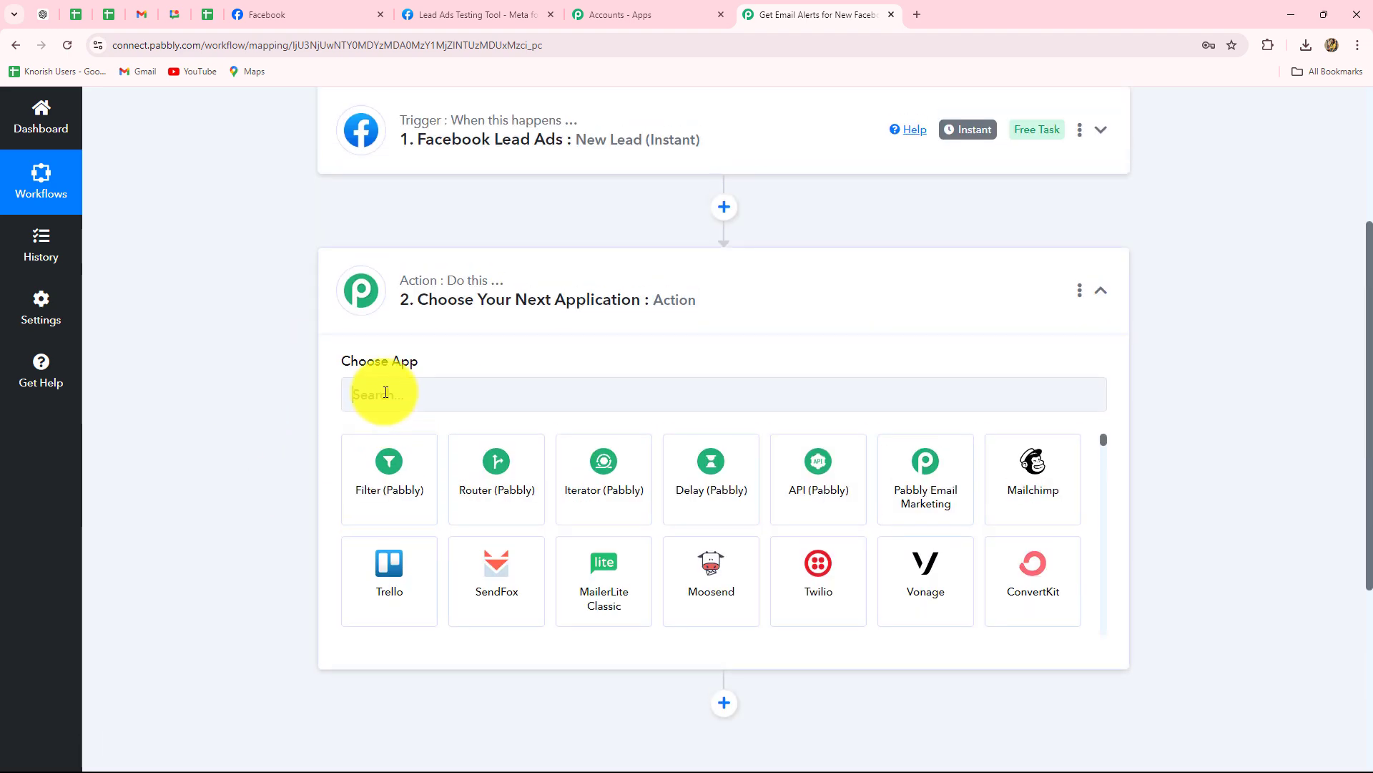
left_click(385, 392)
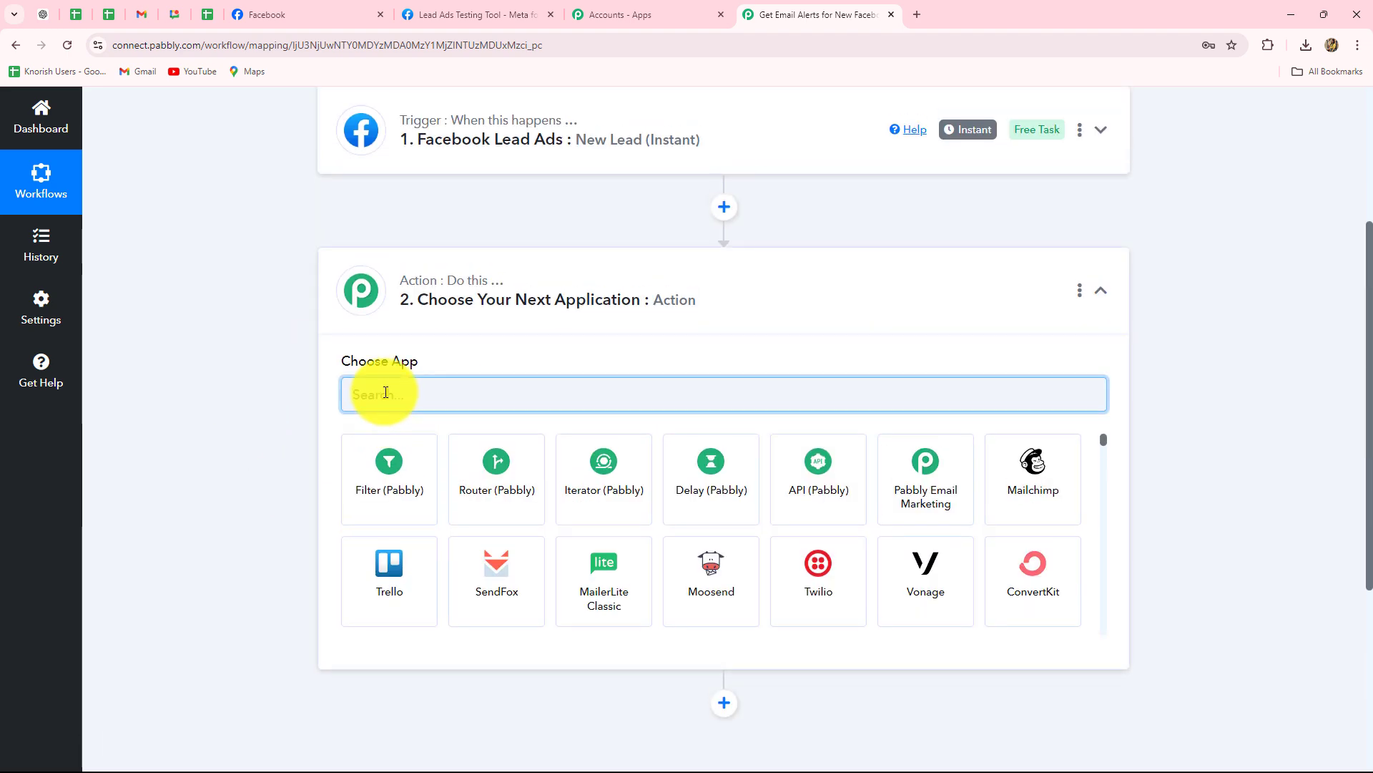
key("Caps_Lock")
type("SMT")
left_click(392, 508)
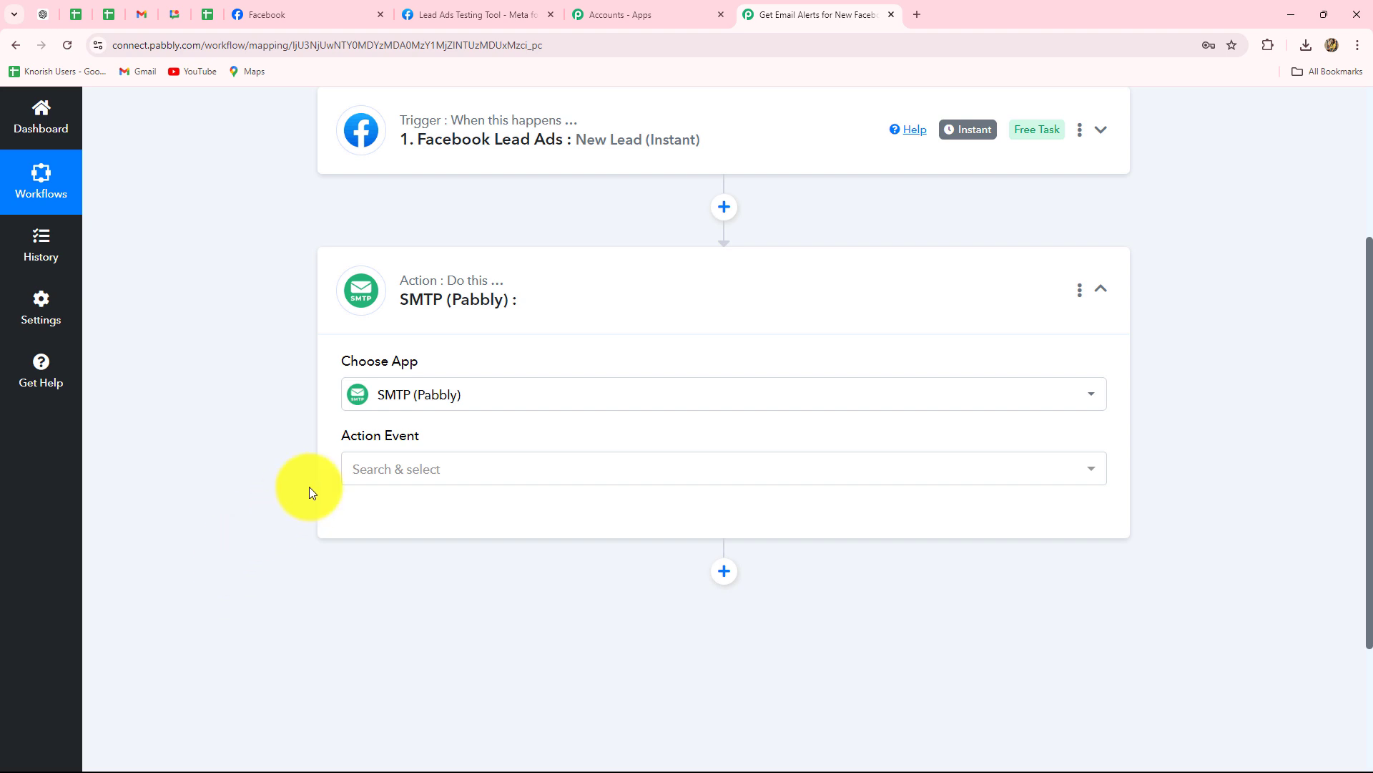
left_click(404, 475)
left_click(371, 555)
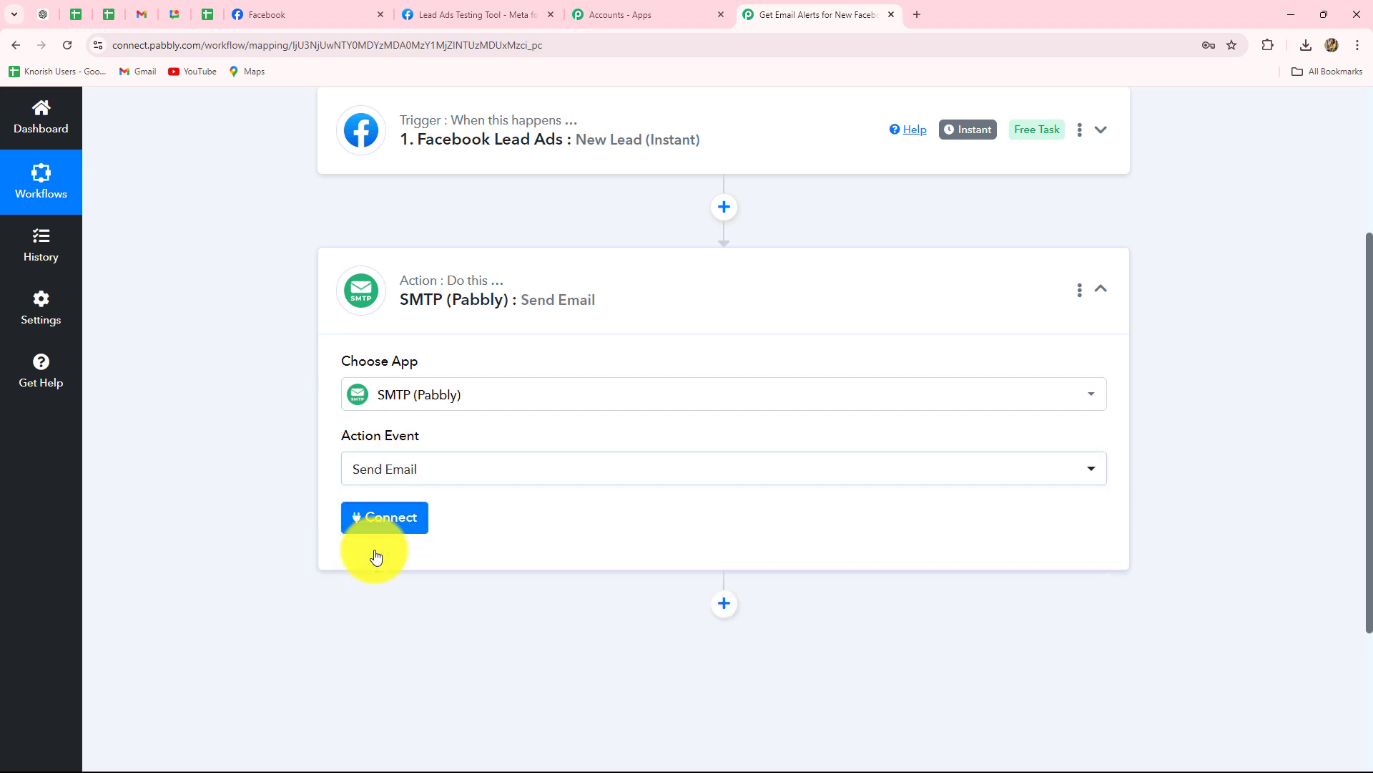
Add a new SMTP connection with host smtp.sendgrid.net, user name, password, encryption type and port.
left_click(399, 520)
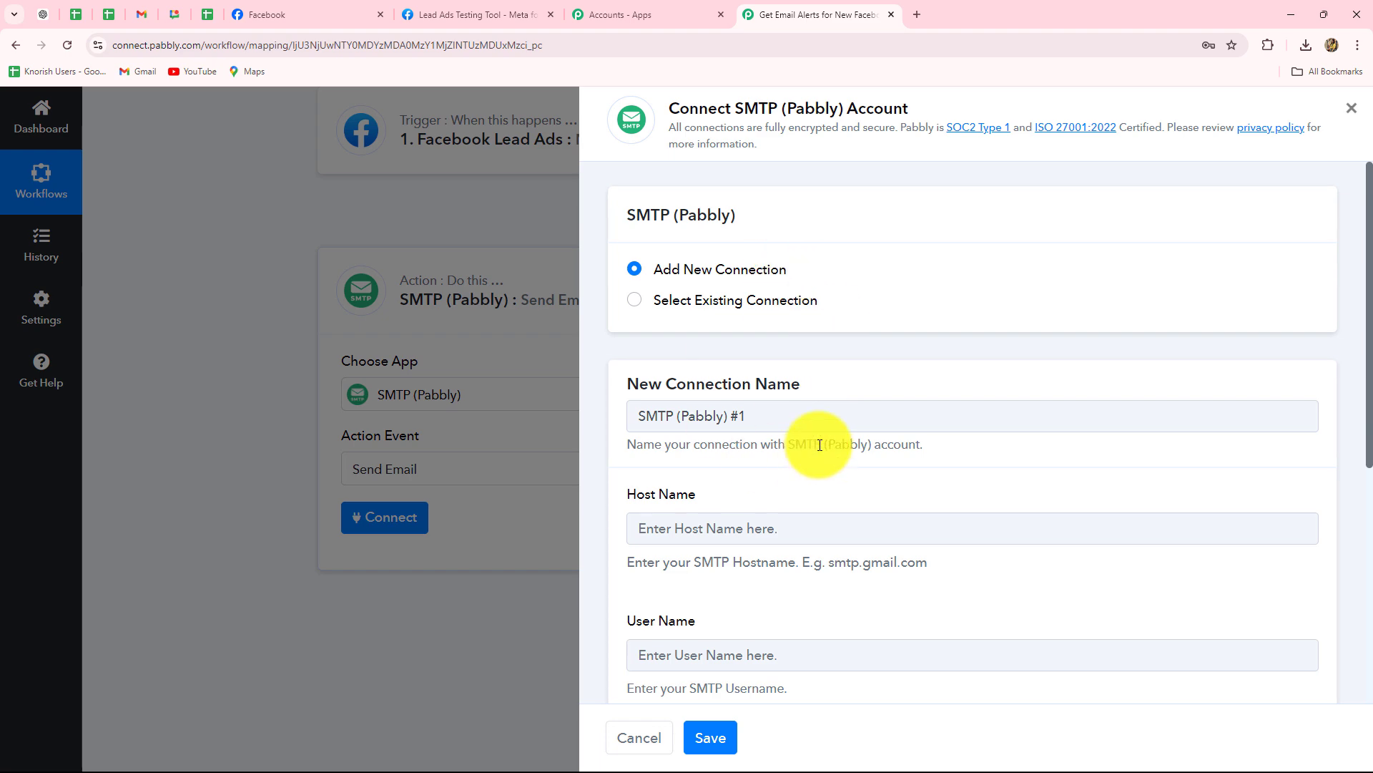
scroll(818, 444, "down", 4)
scroll(819, 444, "up", 3)
scroll(818, 444, "down", 2)
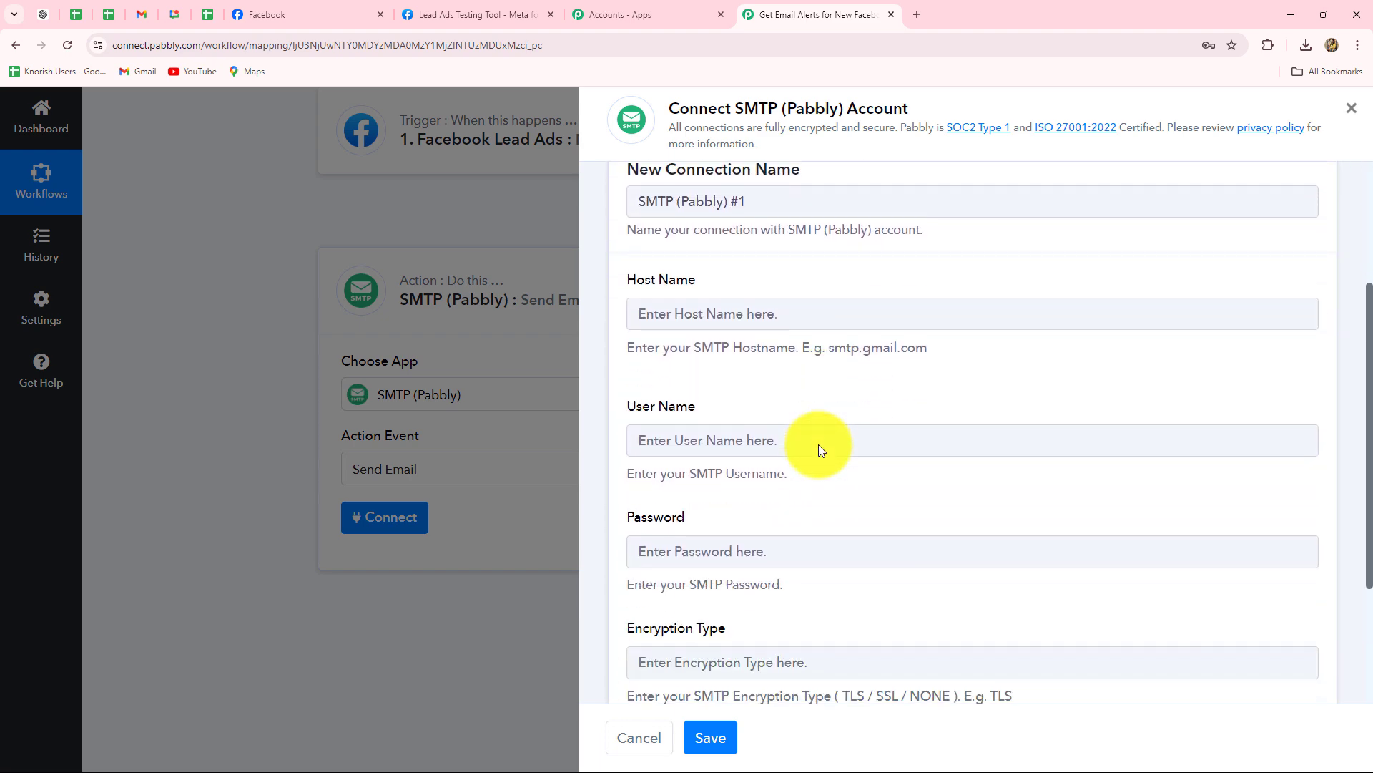
scroll(818, 444, "up", 3)
scroll(818, 444, "down", 3)
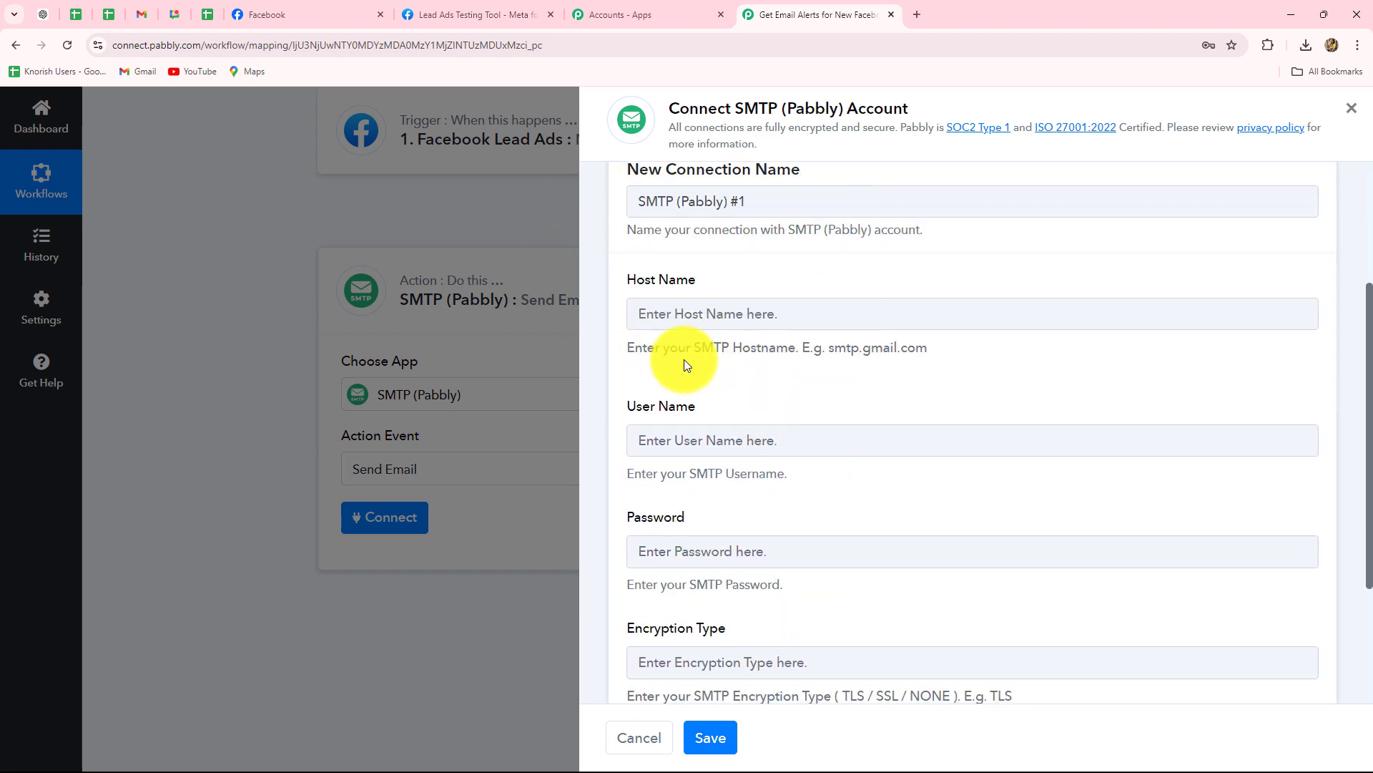
scroll(684, 364, "down", 2)
scroll(758, 410, "down", 1)
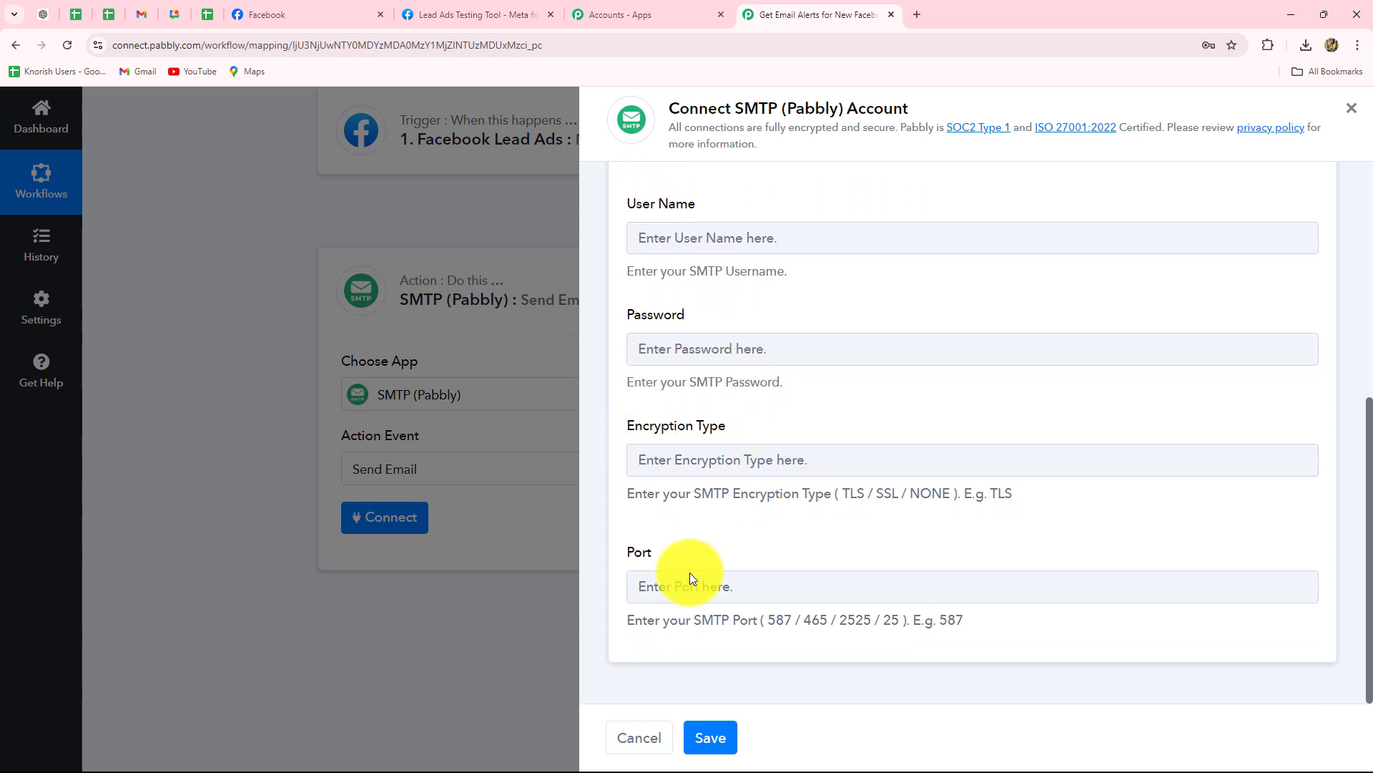
scroll(785, 594, "up", 4)
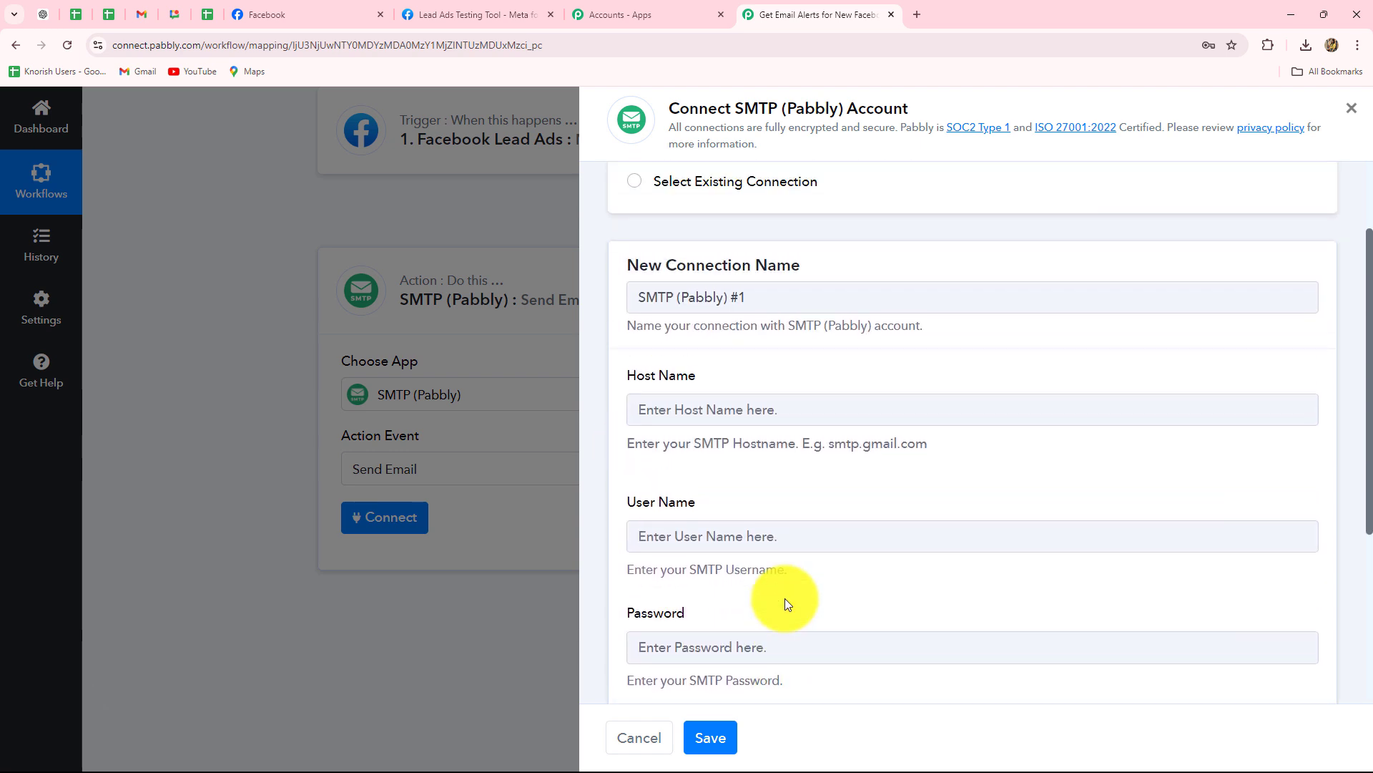
scroll(784, 598, "up", 1)
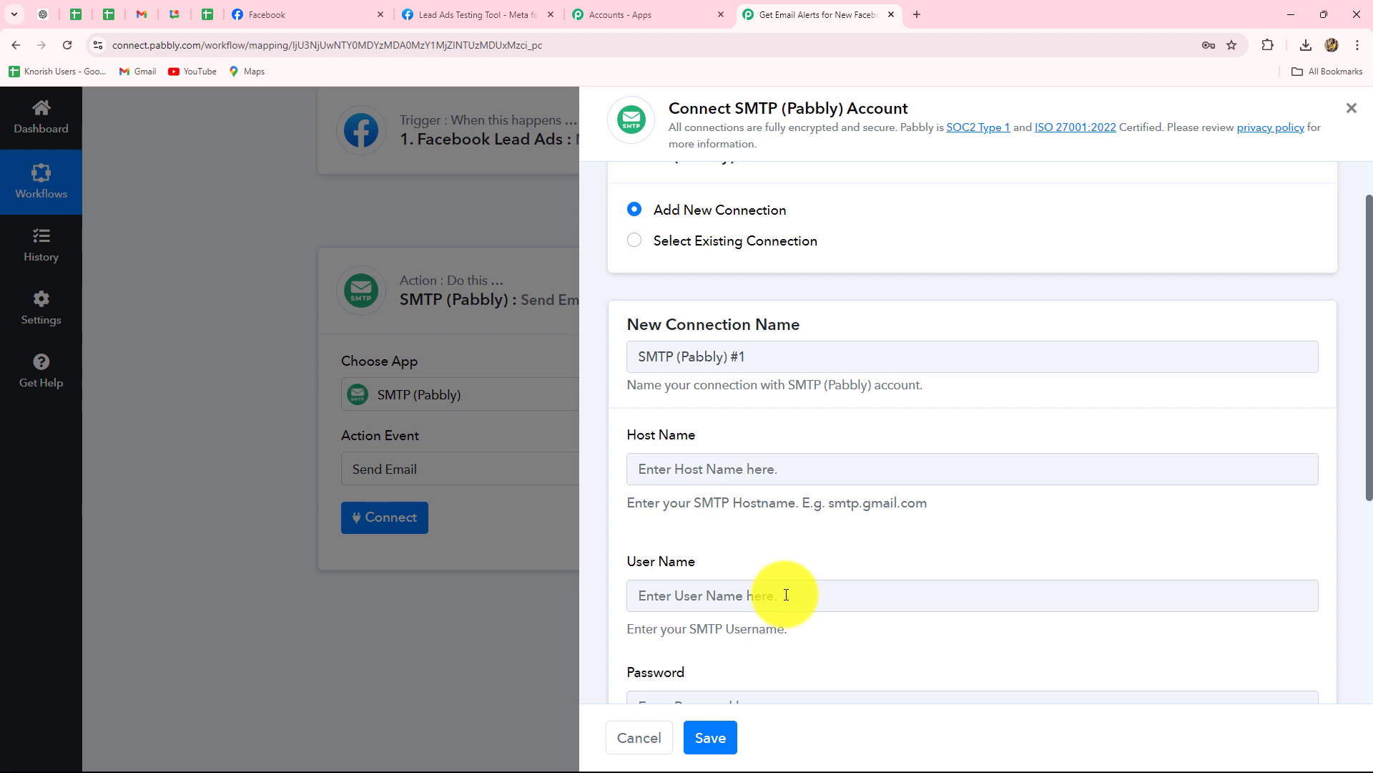
scroll(786, 594, "down", 3)
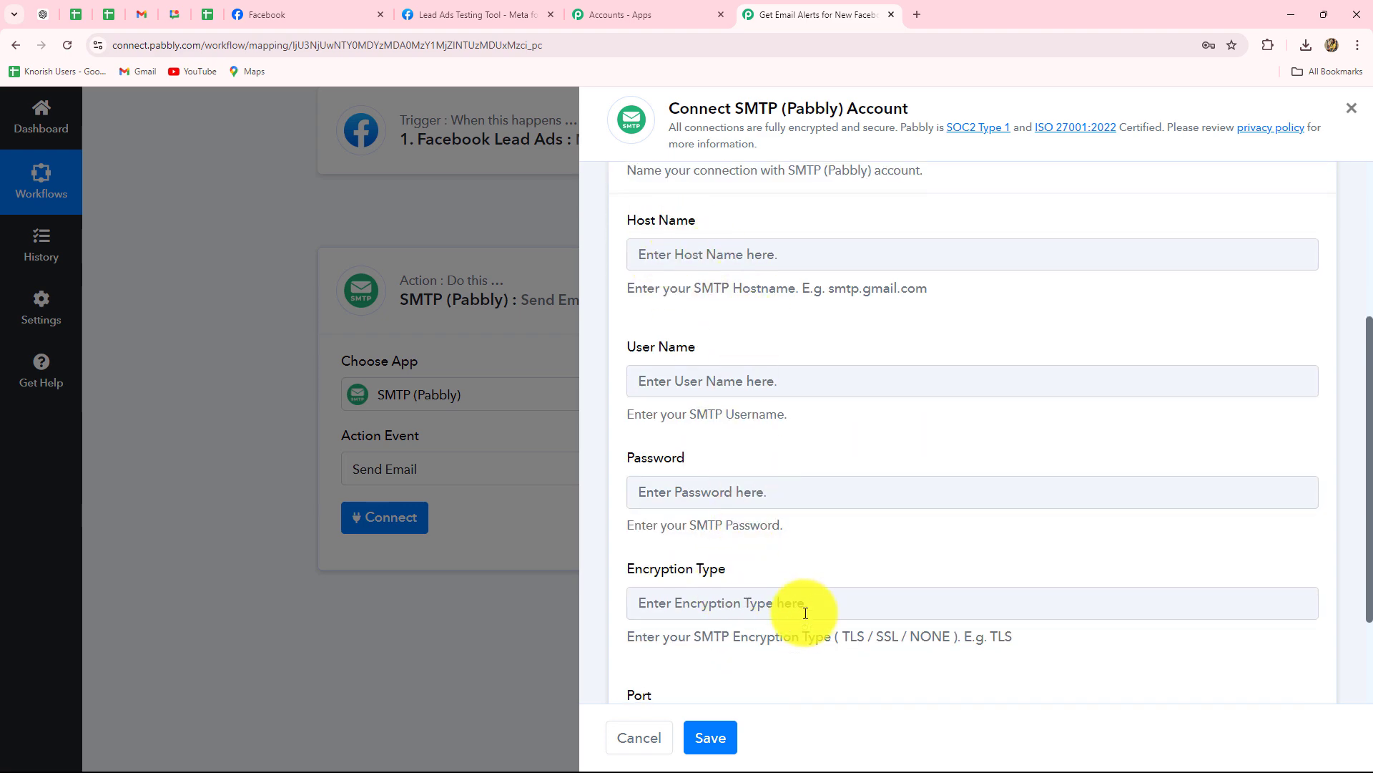
scroll(824, 616, "down", 2)
scroll(823, 615, "up", 3)
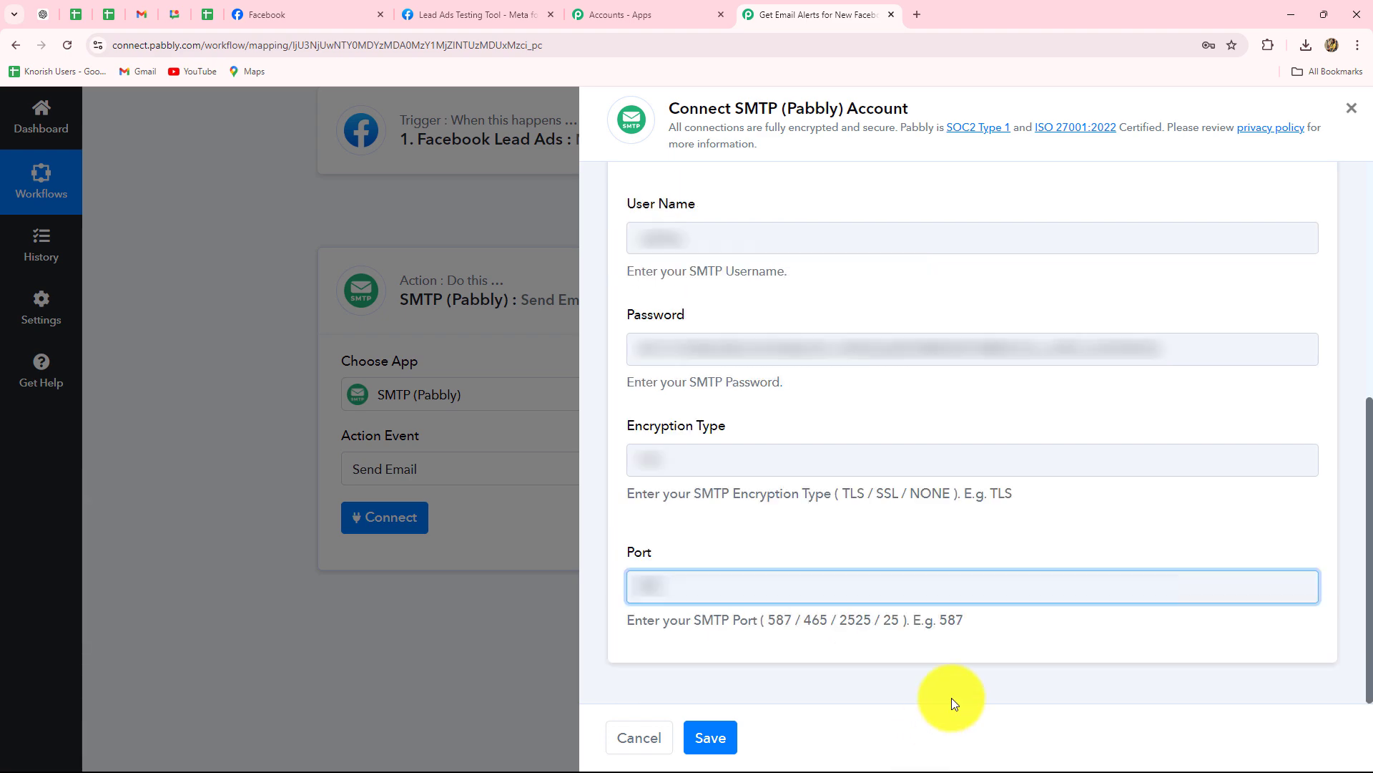
scroll(924, 478, "up", 4)
scroll(924, 478, "down", 4)
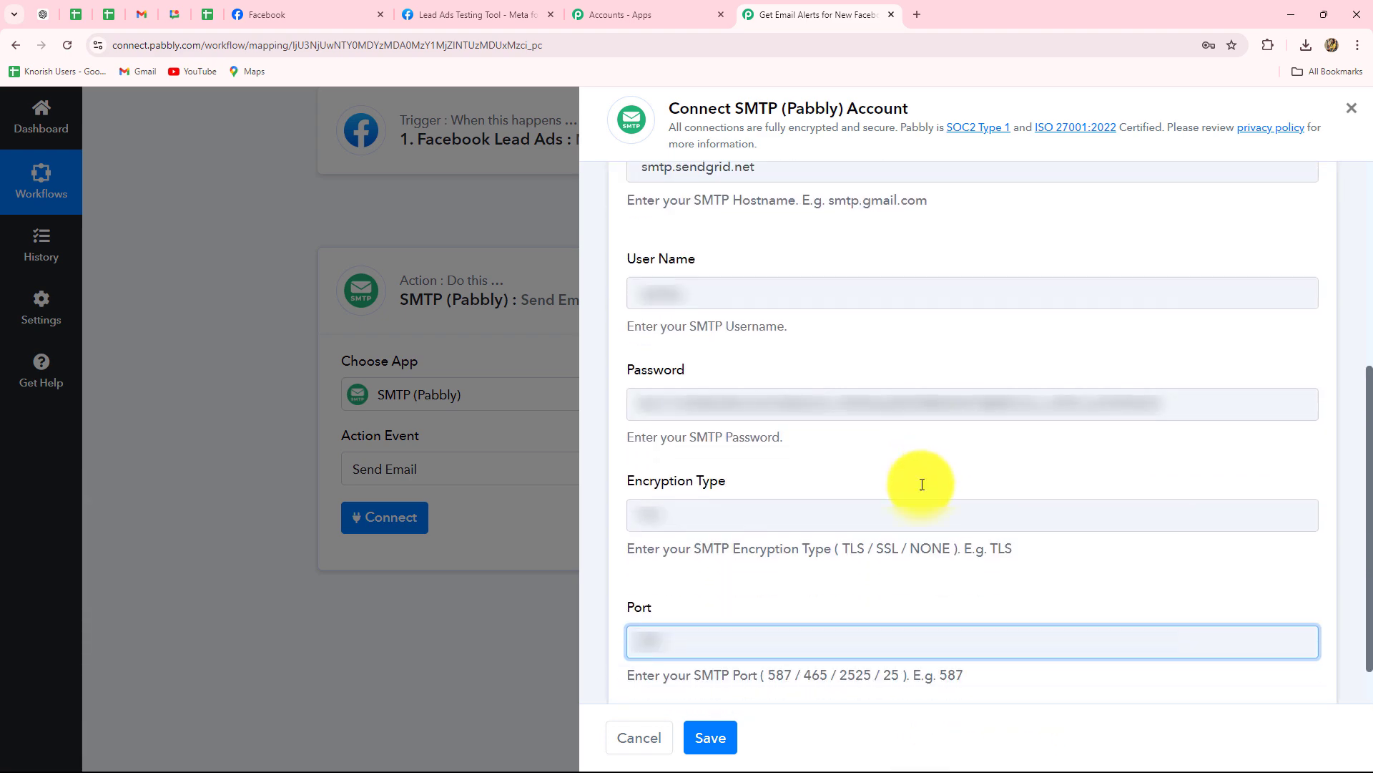
Save the SMTP connection and review the From Name, From Email, To, Subject and Body fields.
left_click(710, 735)
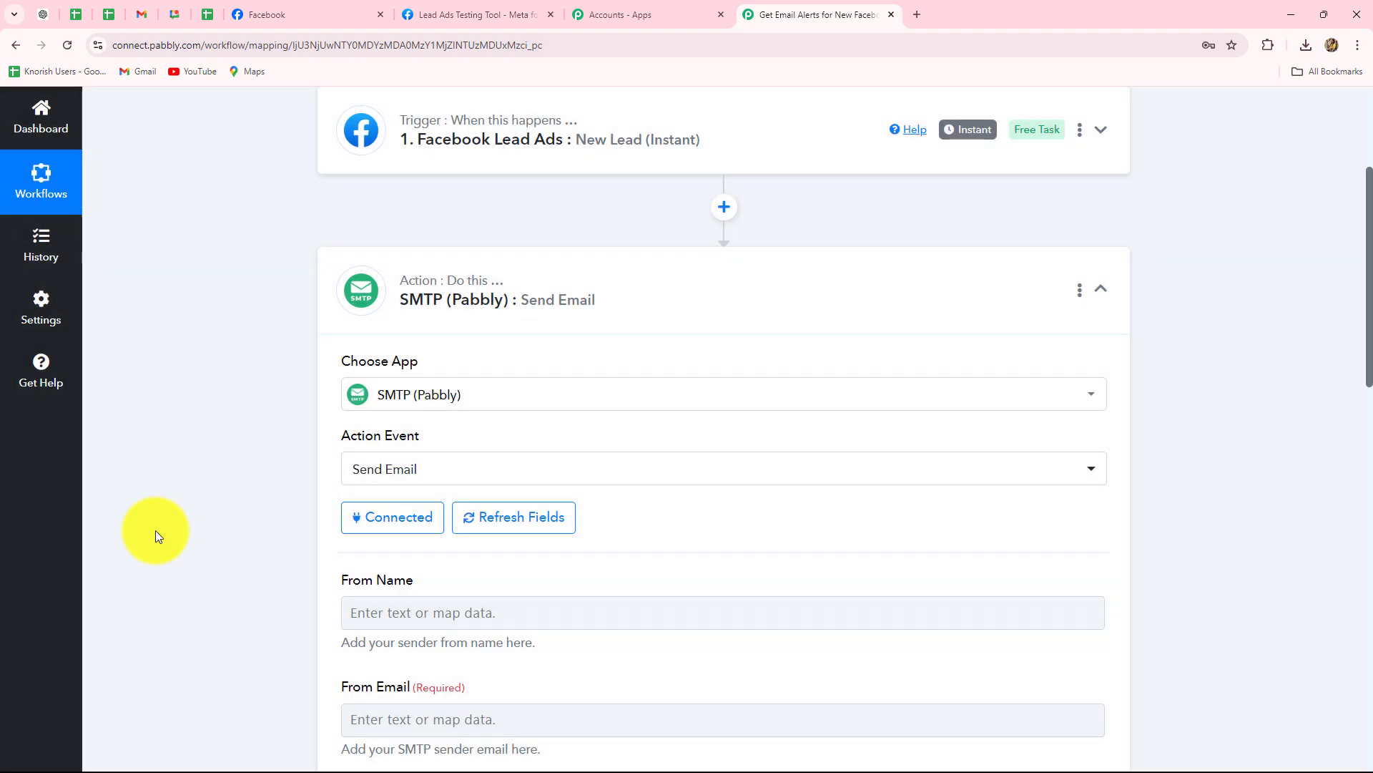
scroll(164, 515, "down", 3)
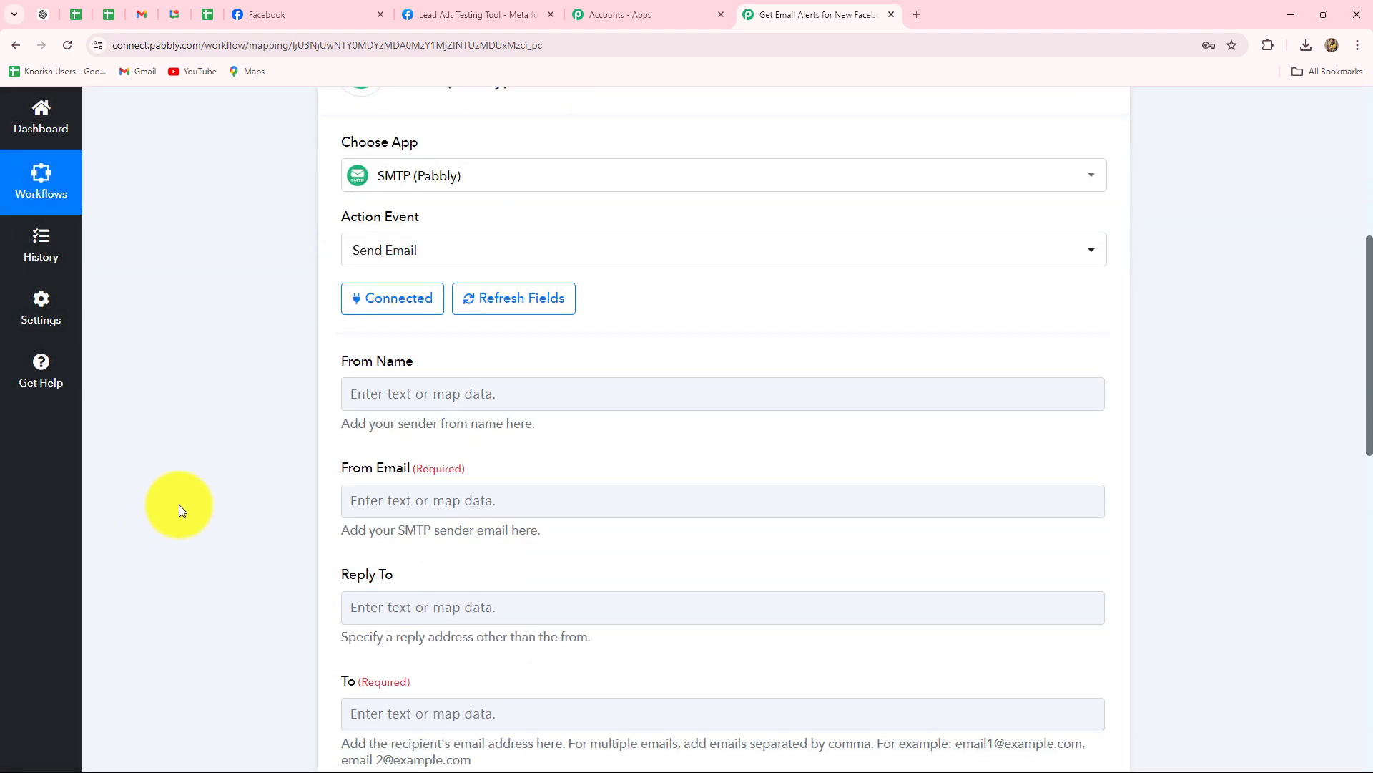
scroll(178, 505, "down", 2)
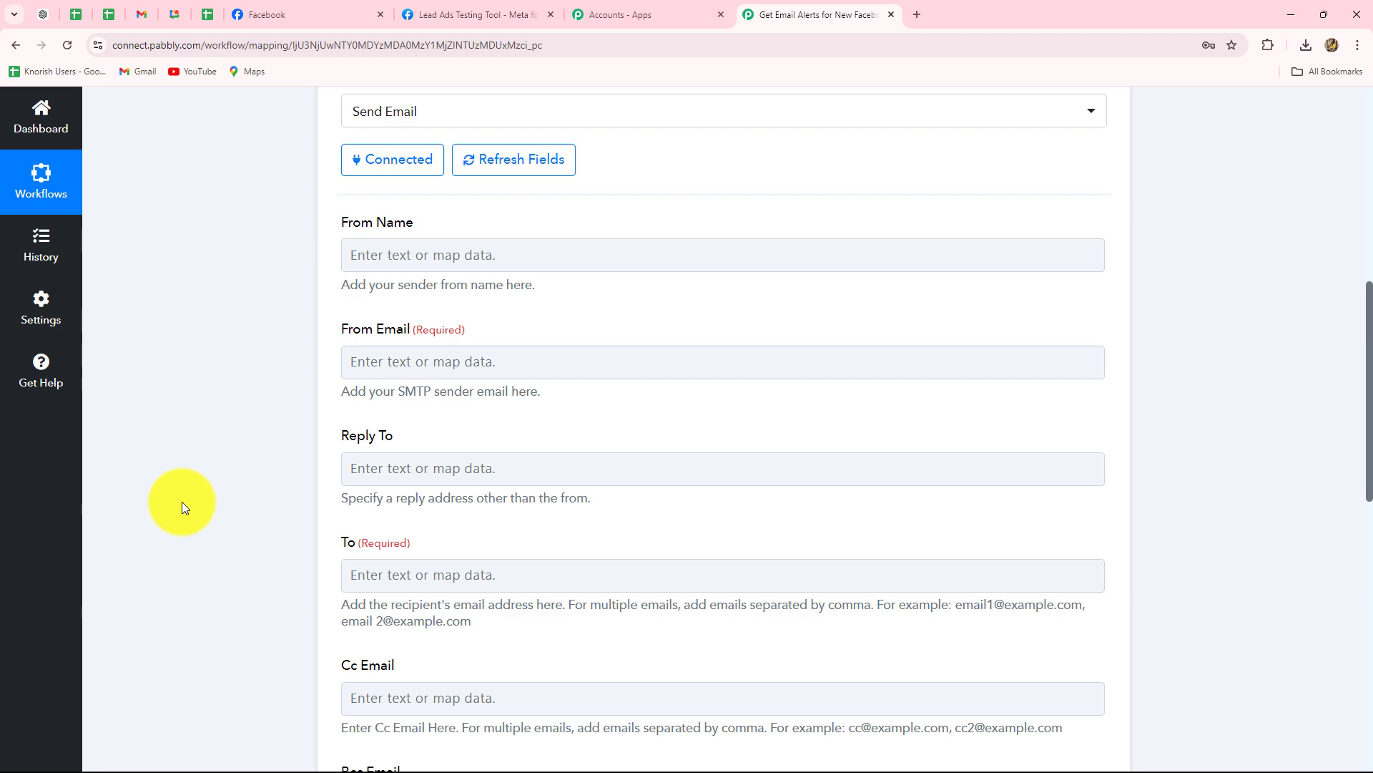
scroll(182, 506, "down", 9)
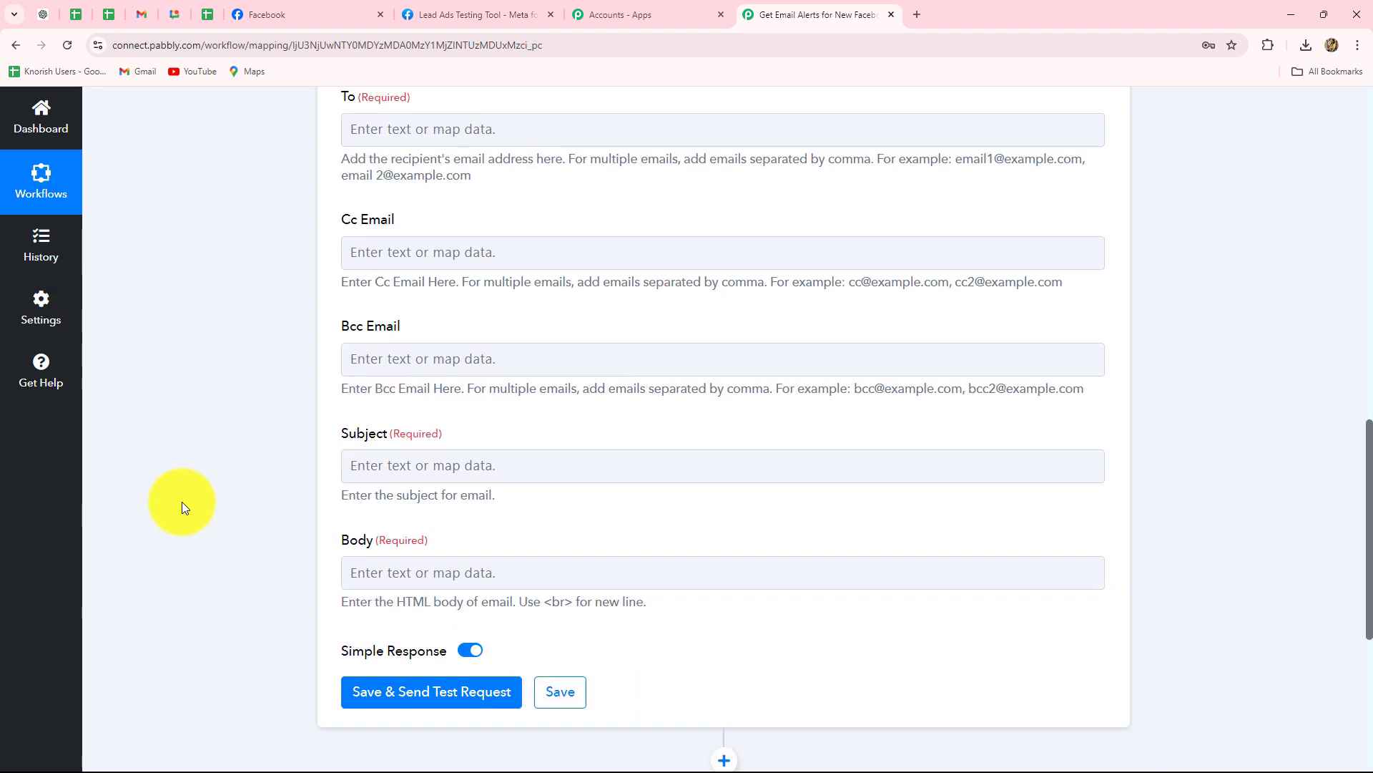
scroll(182, 506, "up", 10)
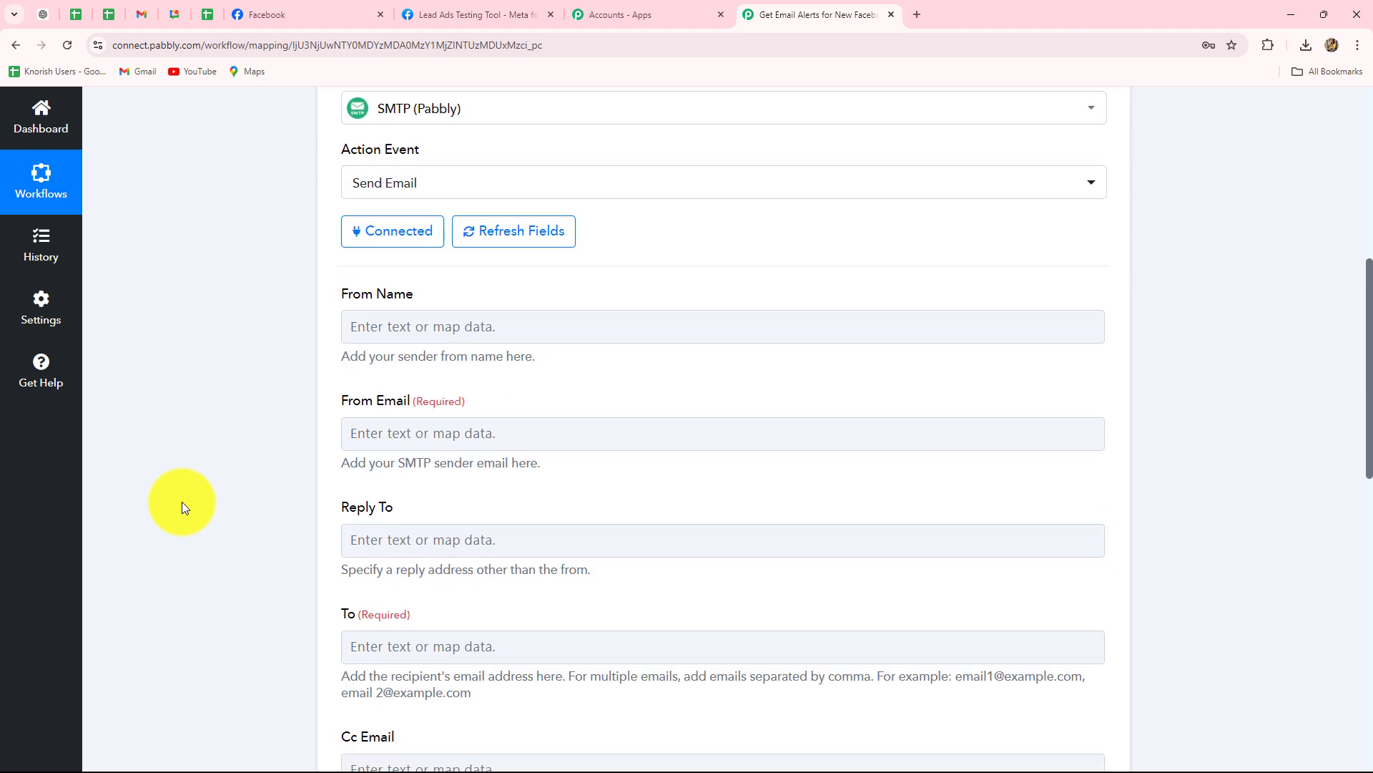
Enter 'Prime Properties' as the email's From Name.
left_click(387, 329)
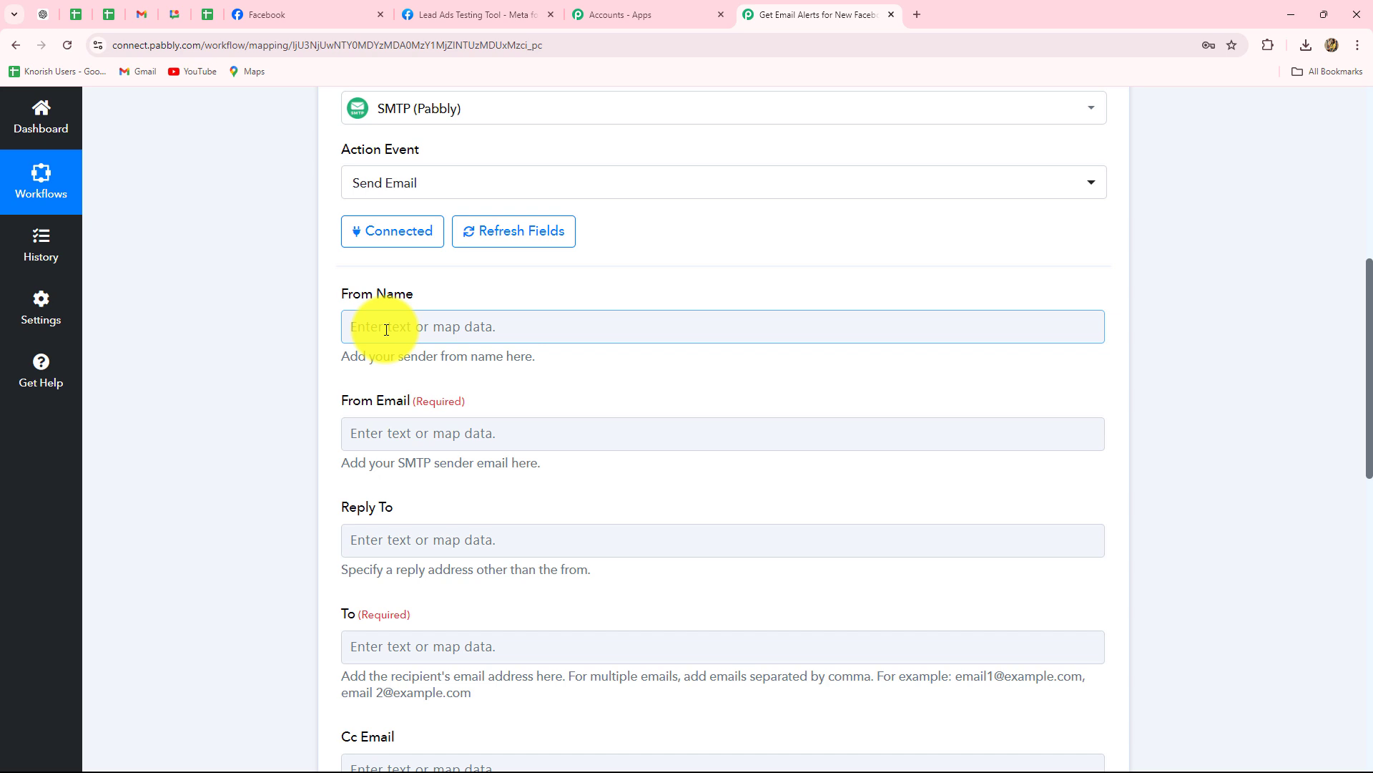
left_click(386, 329)
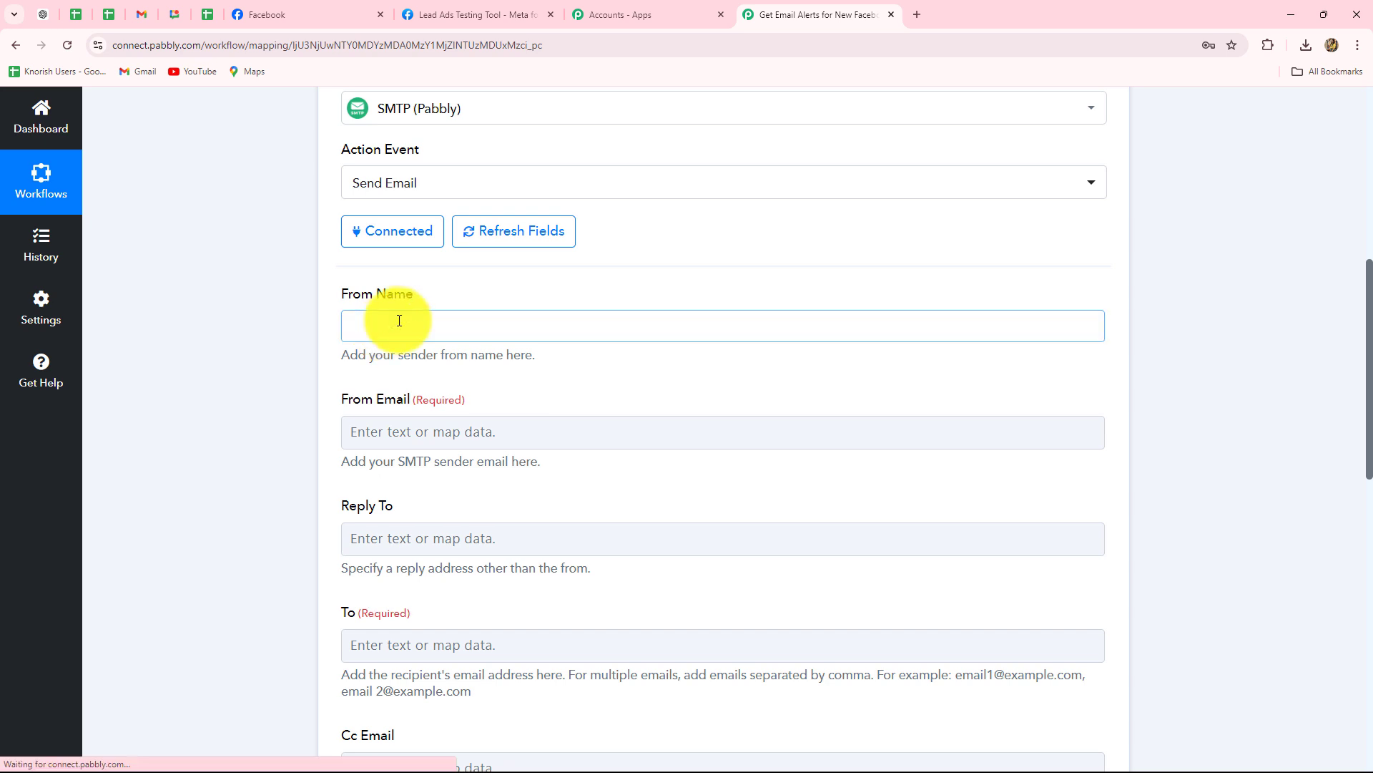
type("Prime Properties")
left_click(238, 296)
scroll(238, 297, "down", 3)
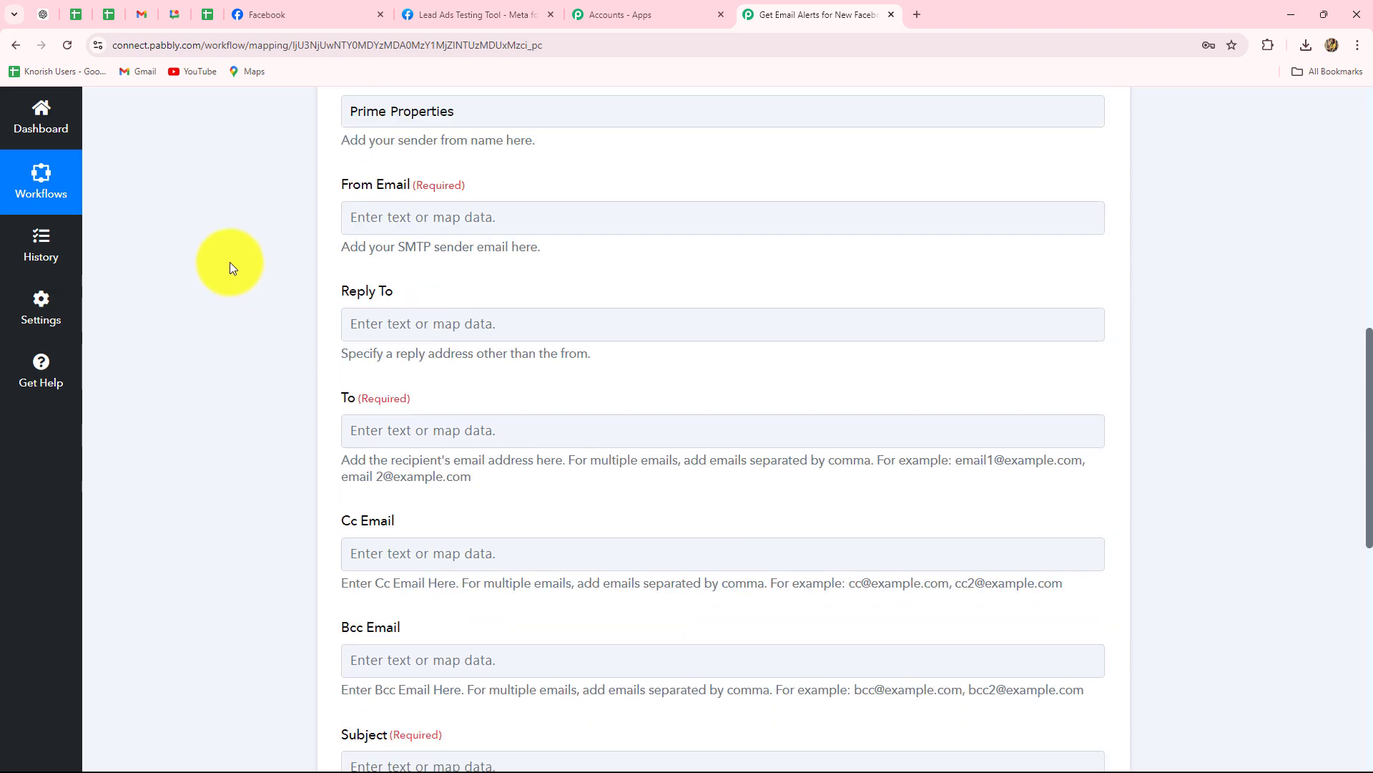
Fill in the From Email address, then move on to the Reply To and To fields.
left_click(366, 220)
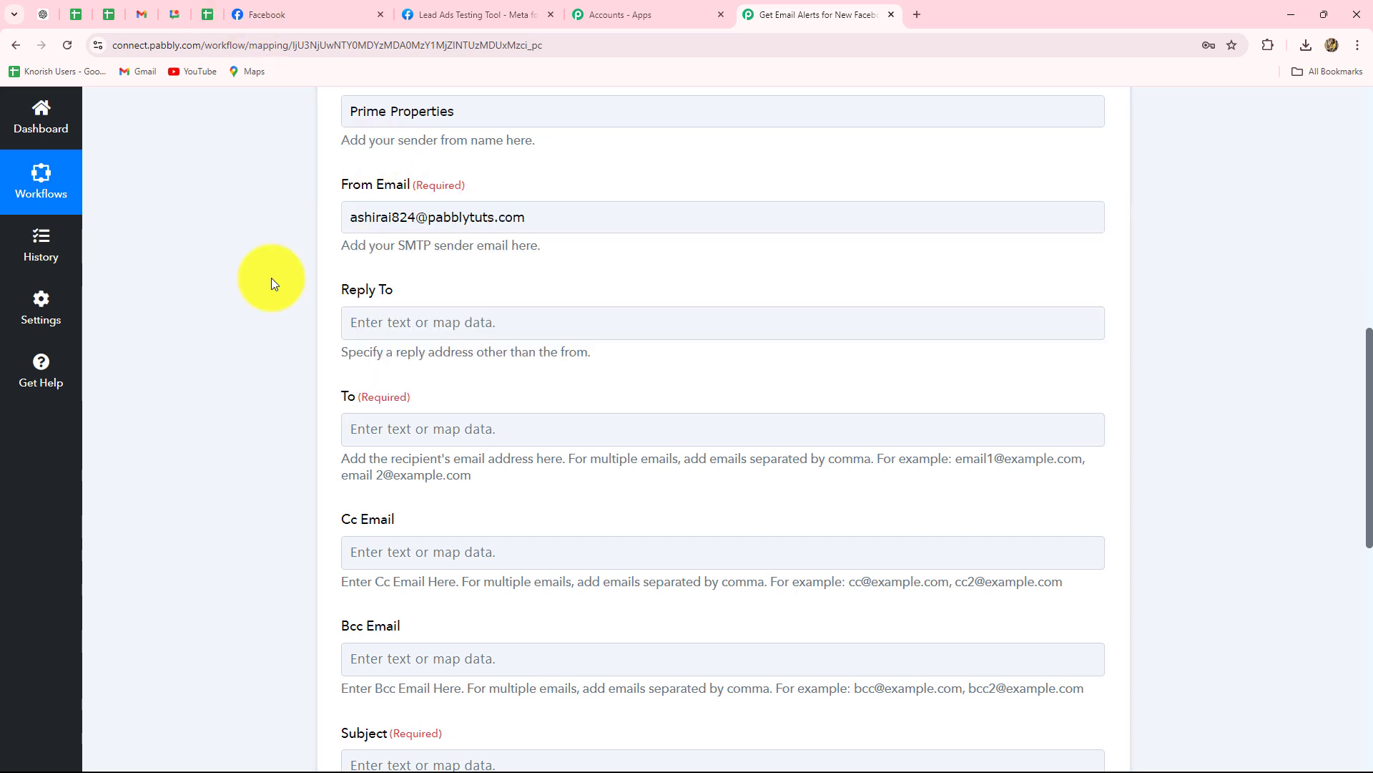
scroll(272, 277, "down", 2)
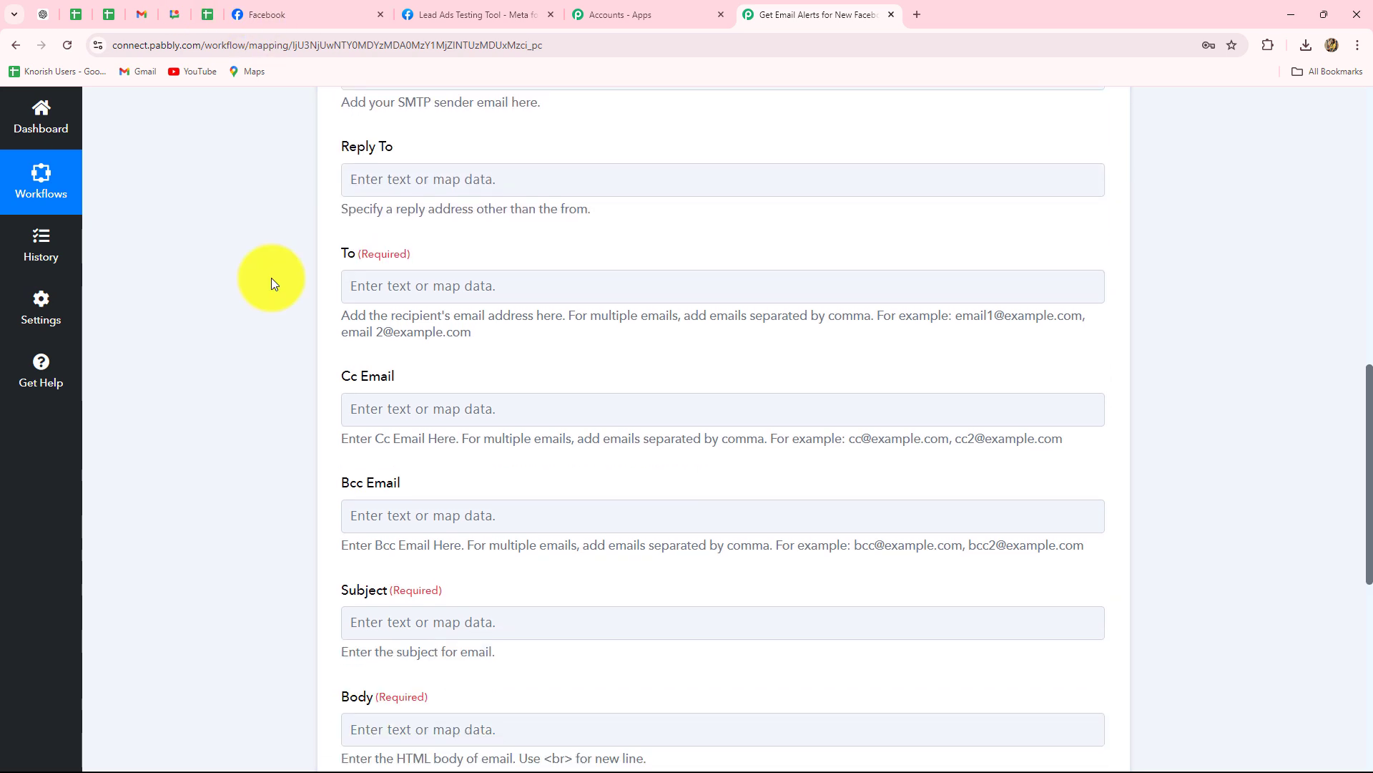
left_click(442, 179)
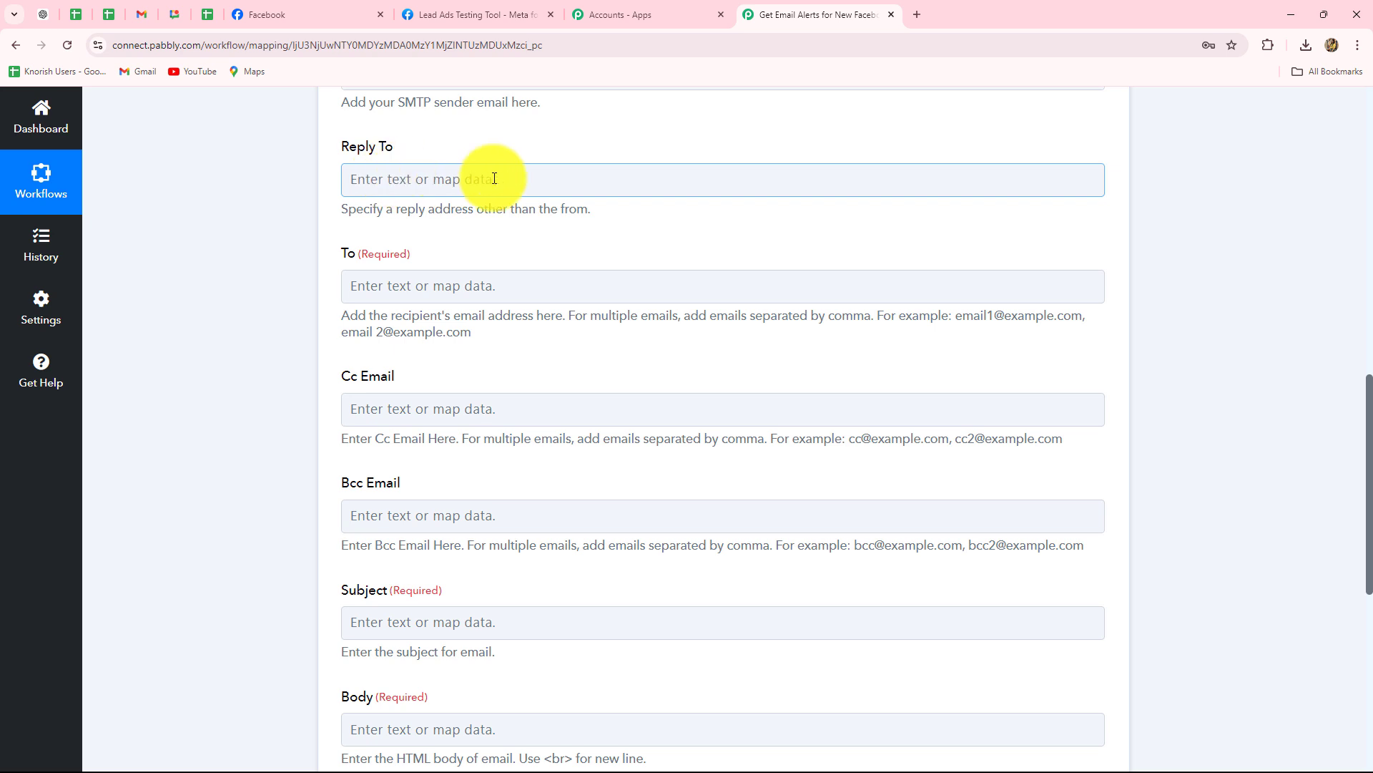
scroll(484, 182, "down", 2)
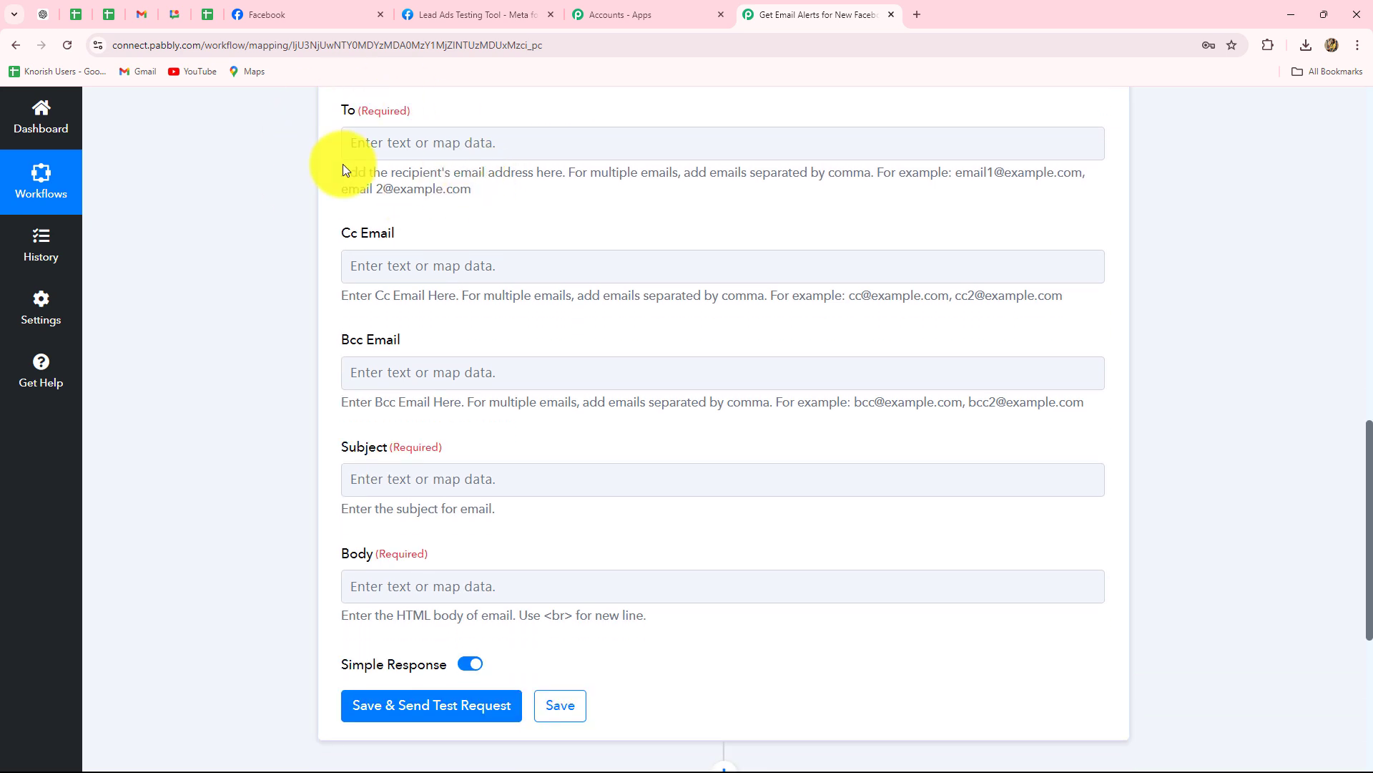
left_click(450, 148)
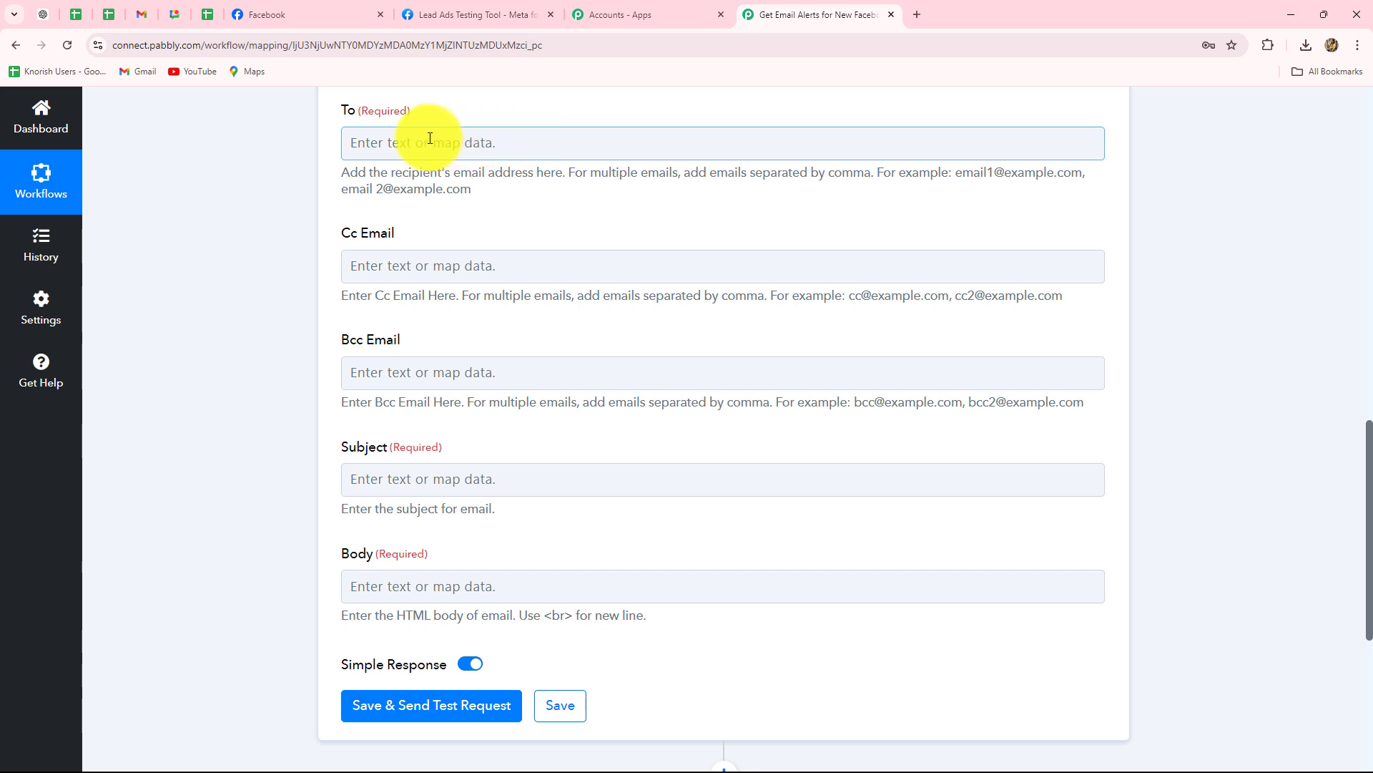
Paste the recipient email address into the To field.
left_click(386, 156)
key("ctrl+v")
left_click(173, 285)
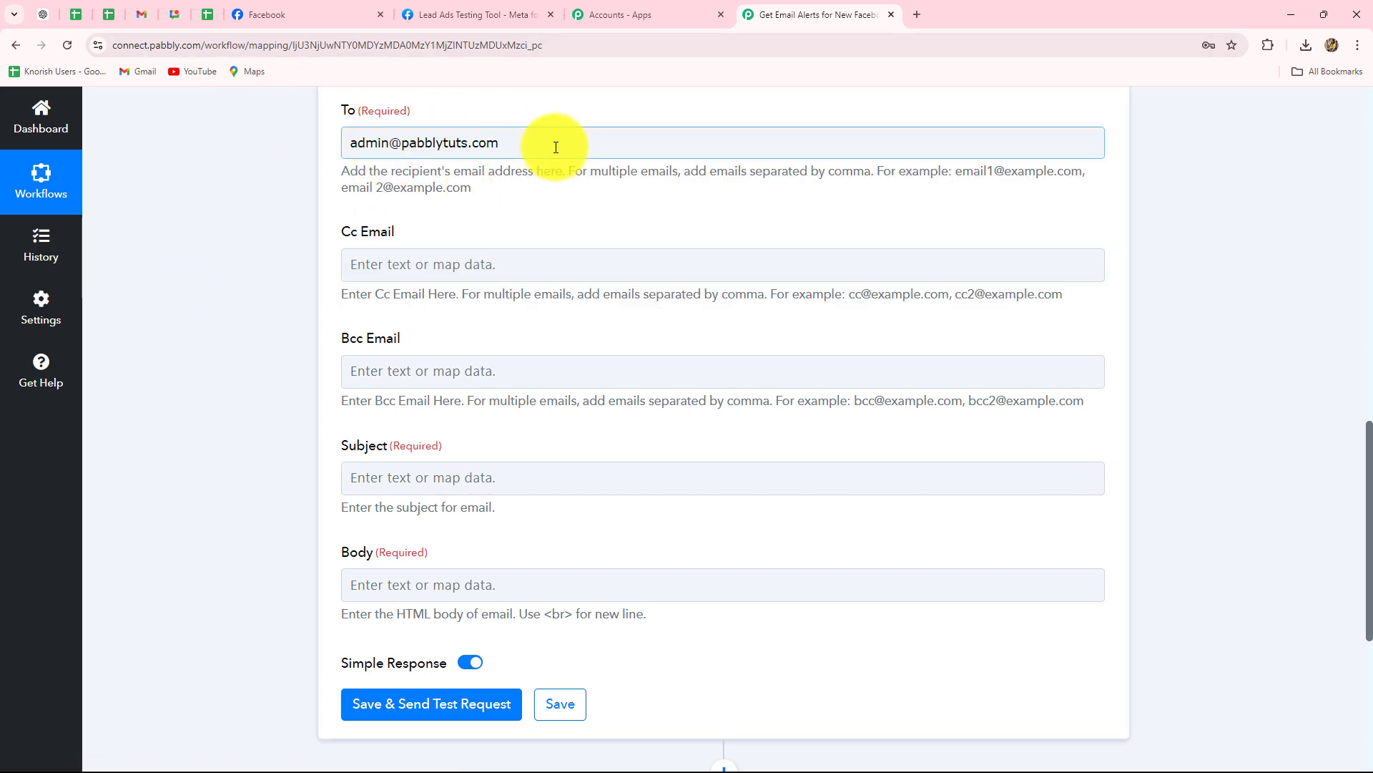
left_click_drag(552, 144, 268, 166)
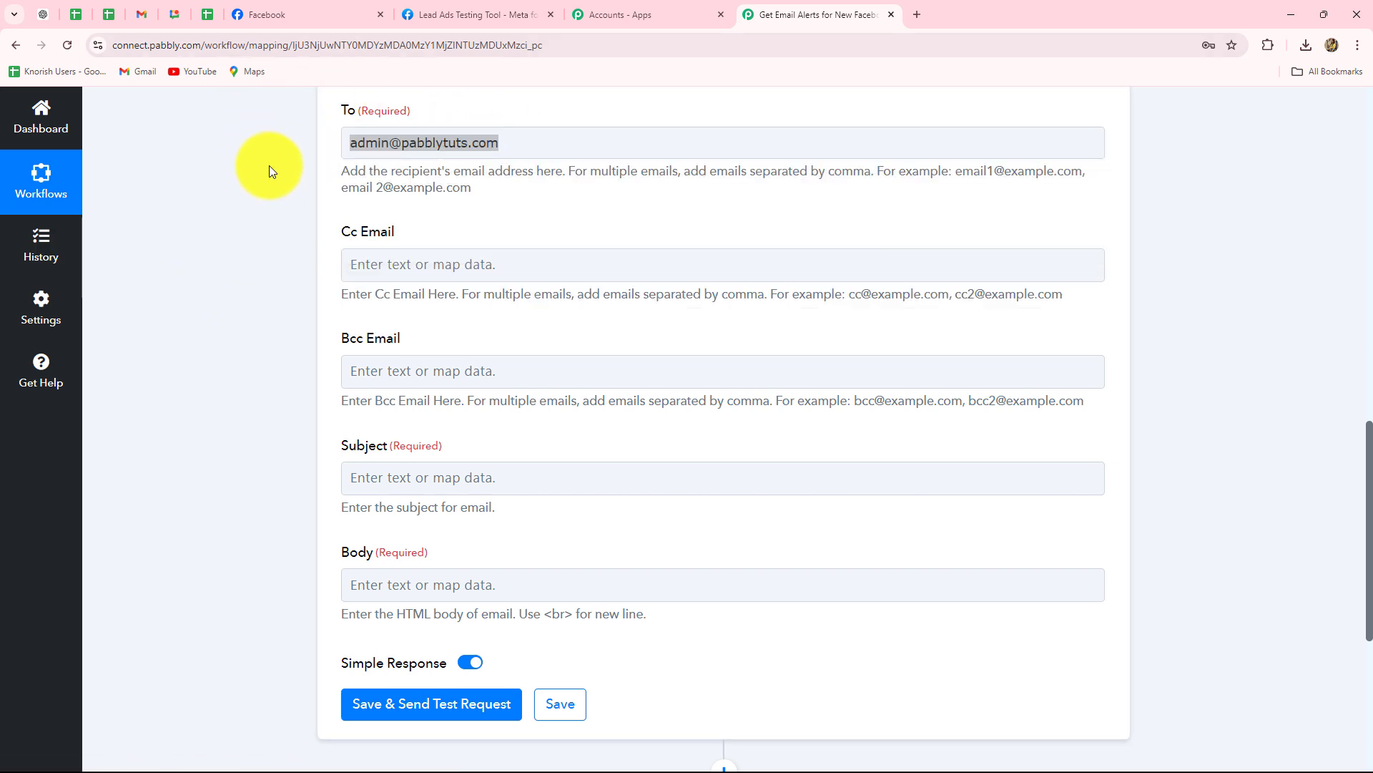
left_click(542, 152)
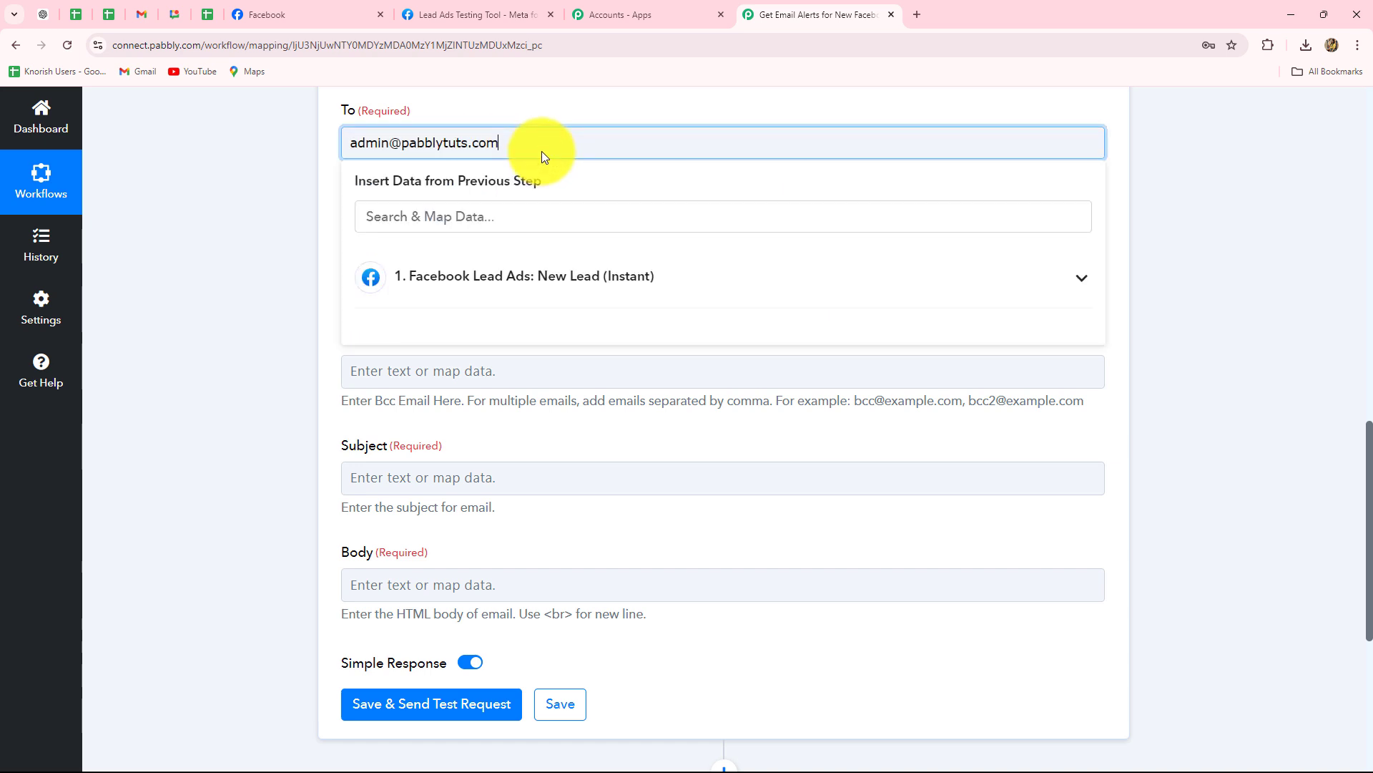
left_click(281, 210)
scroll(273, 216, "down", 2)
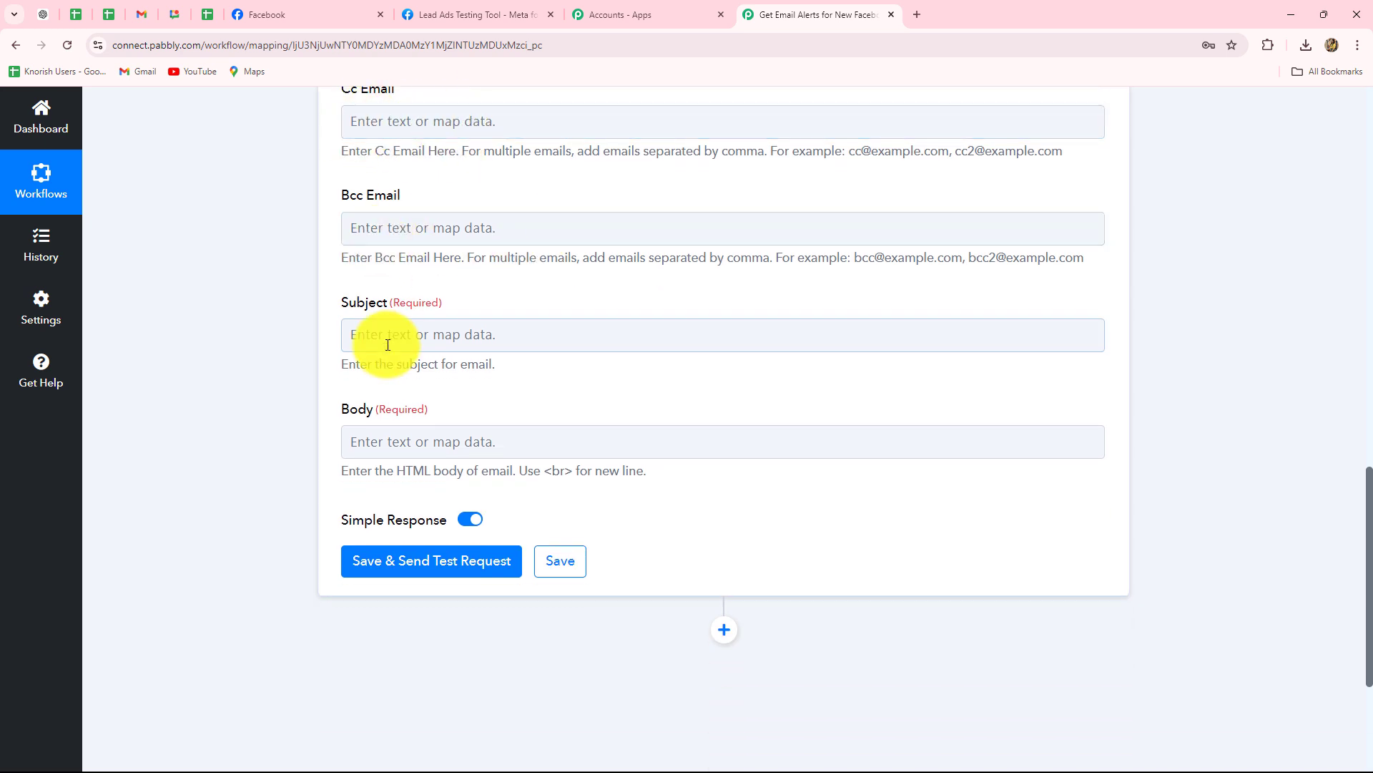
scroll(368, 341, "down", 2)
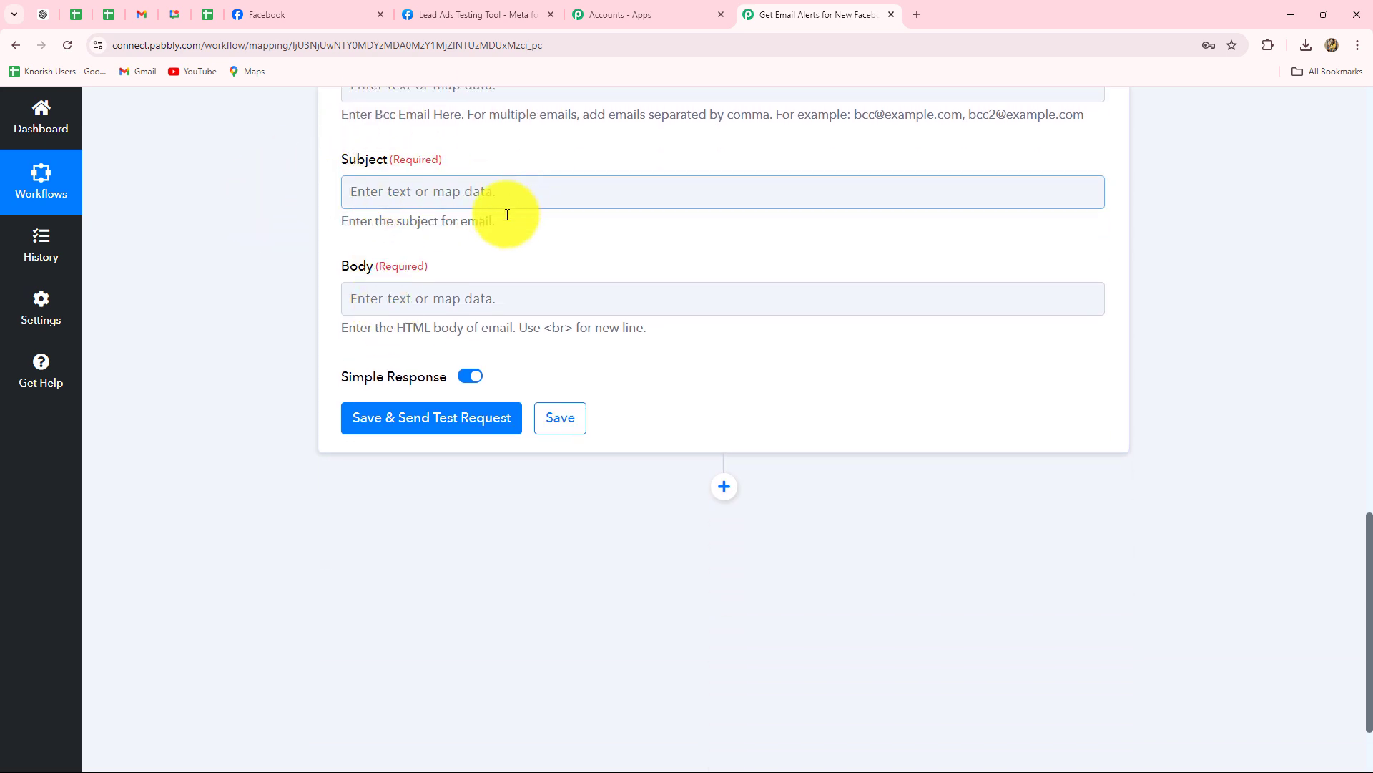
Paste 'New Lead Alert!' as the subject and correct its typo.
left_click(394, 194)
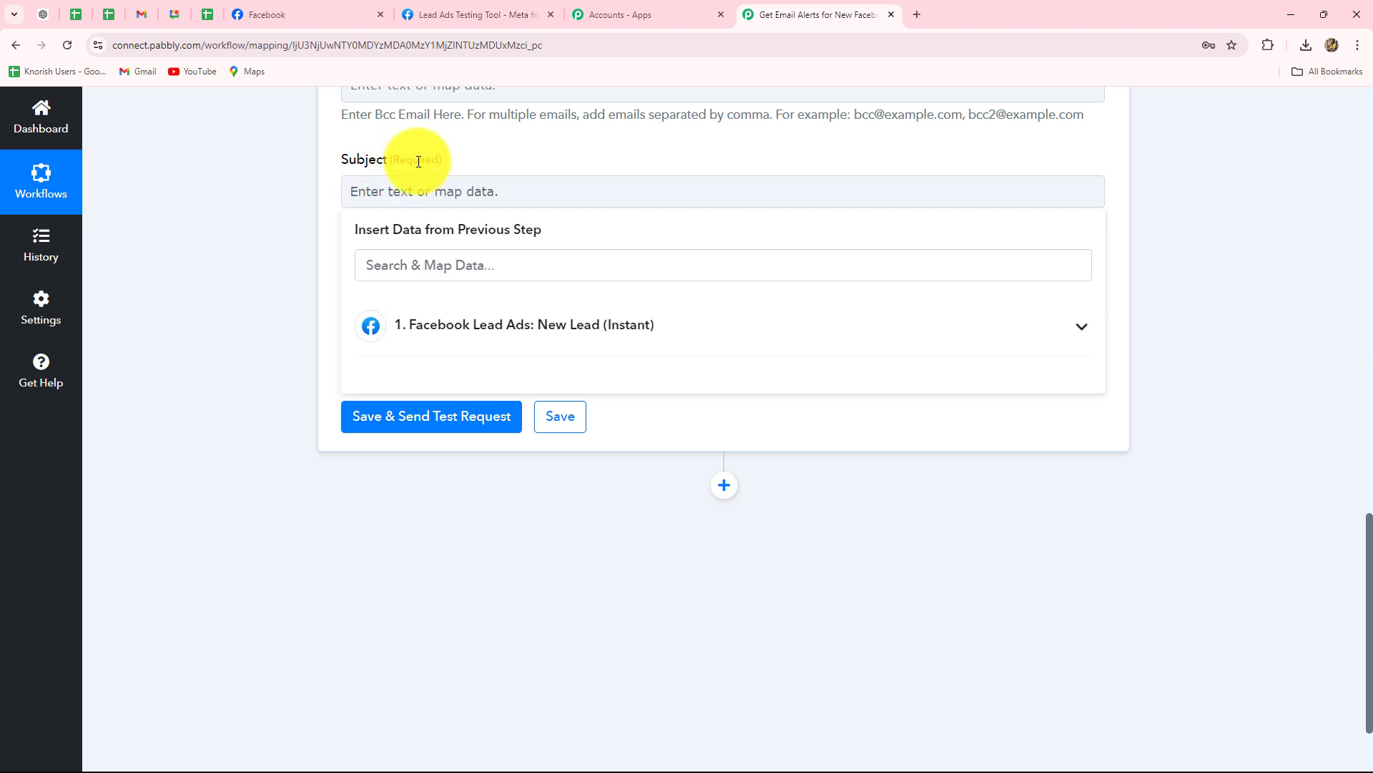
type("New Lead Aert!")
left_click(260, 236)
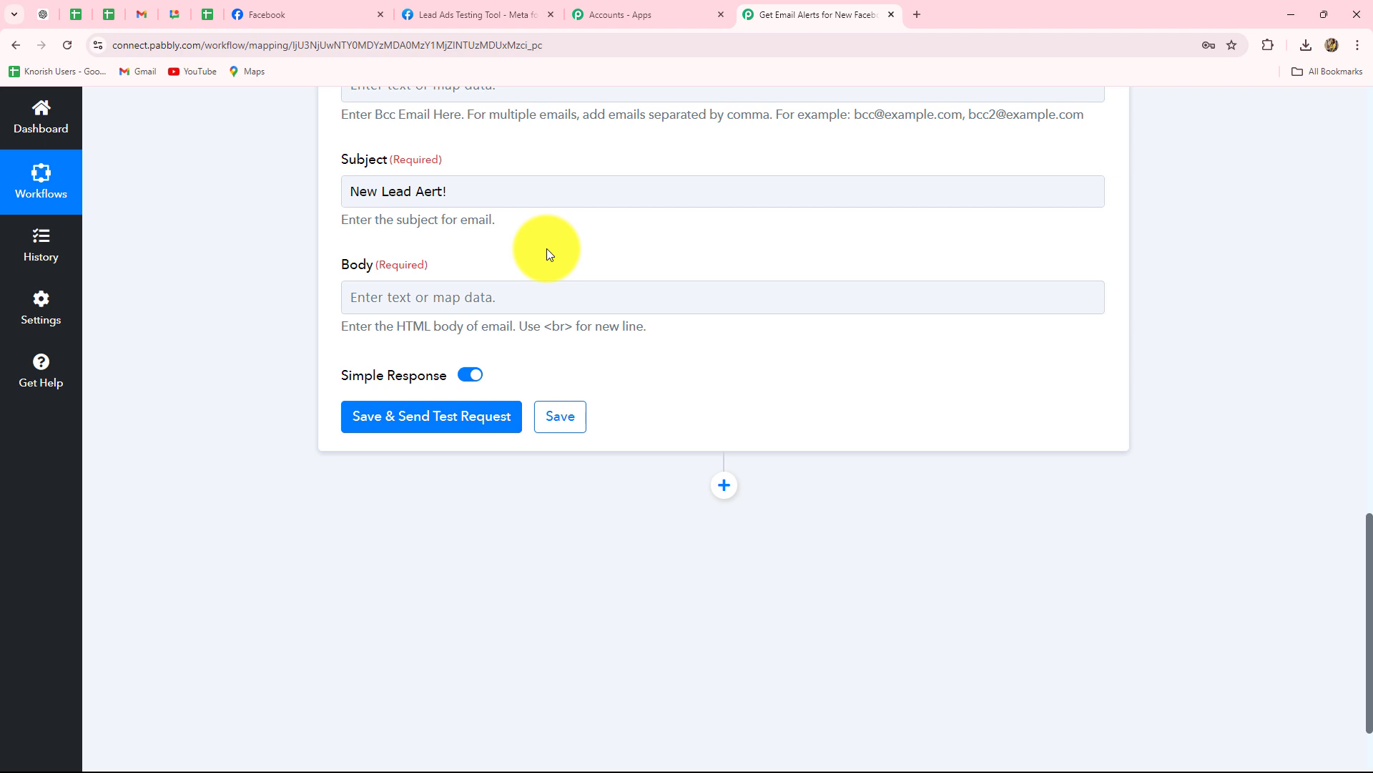
left_click(425, 191)
left_click(286, 252)
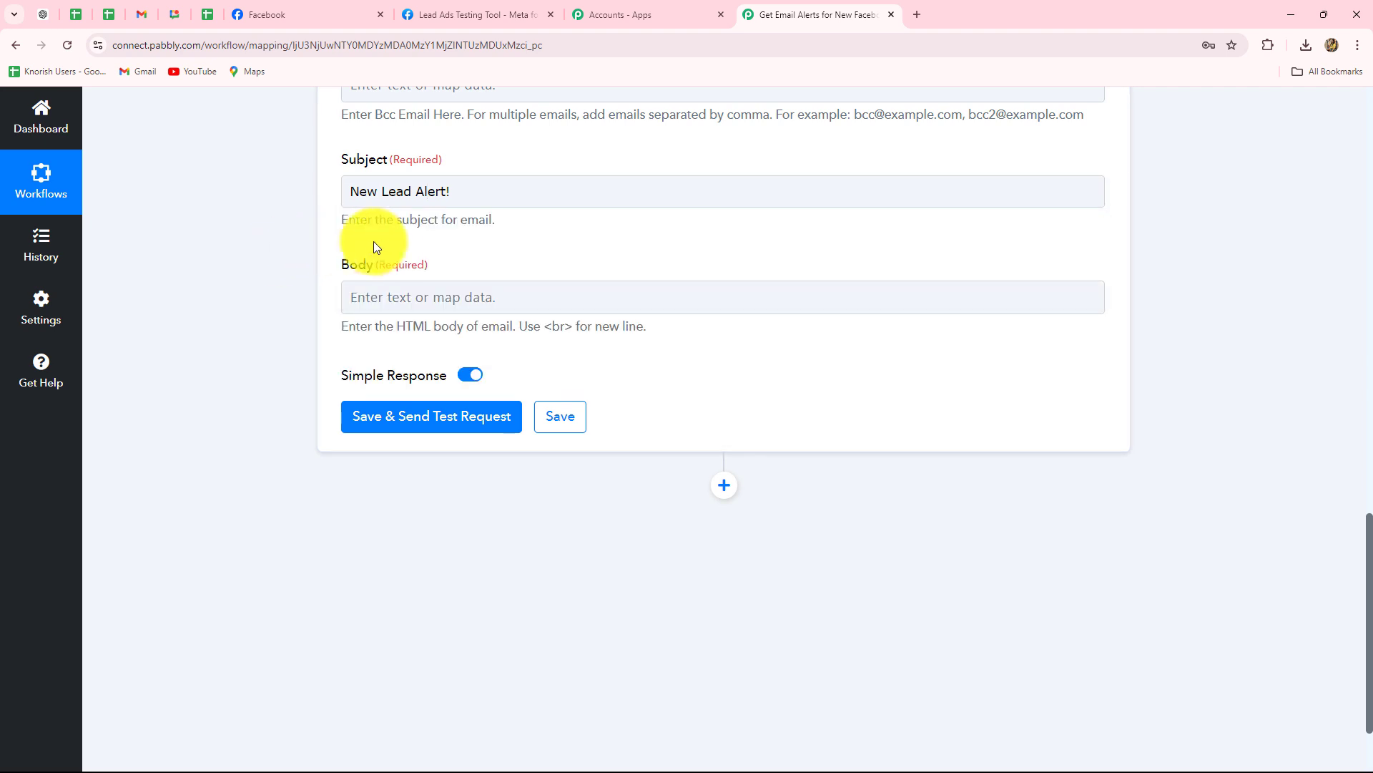
scroll(412, 269, "down", 1)
scroll(410, 271, "down", 1)
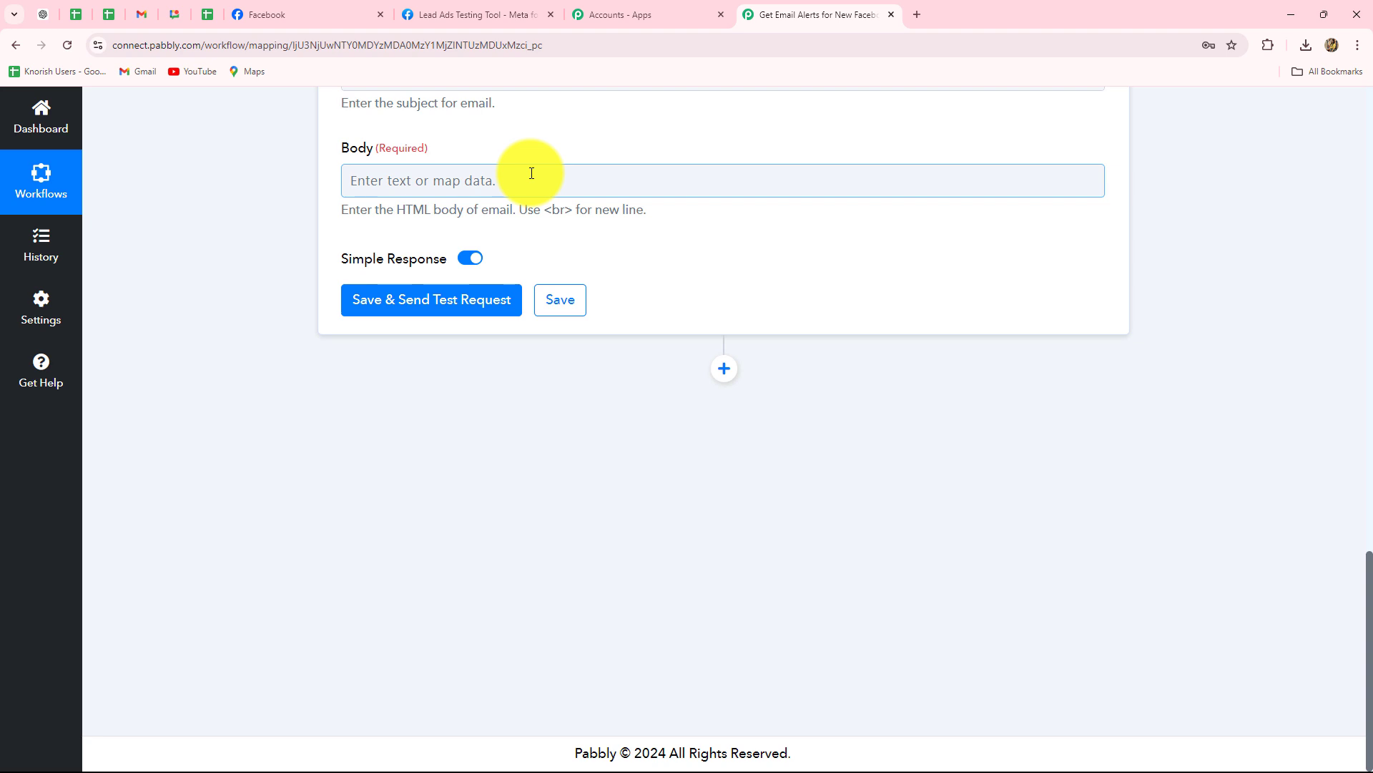
Paste the new-lead alert message into Body and map Res4 Full Name after 'Name:'.
left_click(403, 177)
type("Hello, A new lead is received for real estate business. The details are: Name: Email: Phone Number: Interested For:  Check and move further to convert the lead asap.  Thanks.")
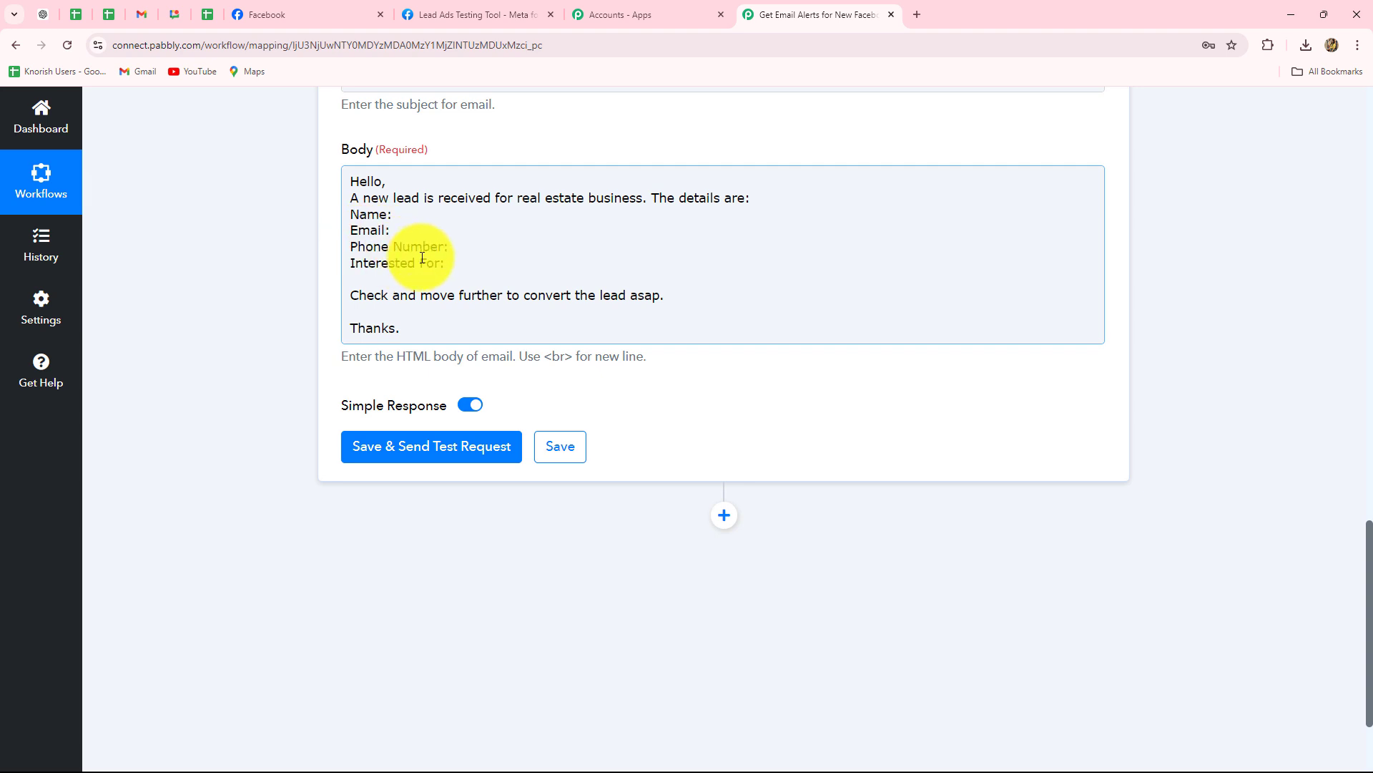
left_click(408, 217)
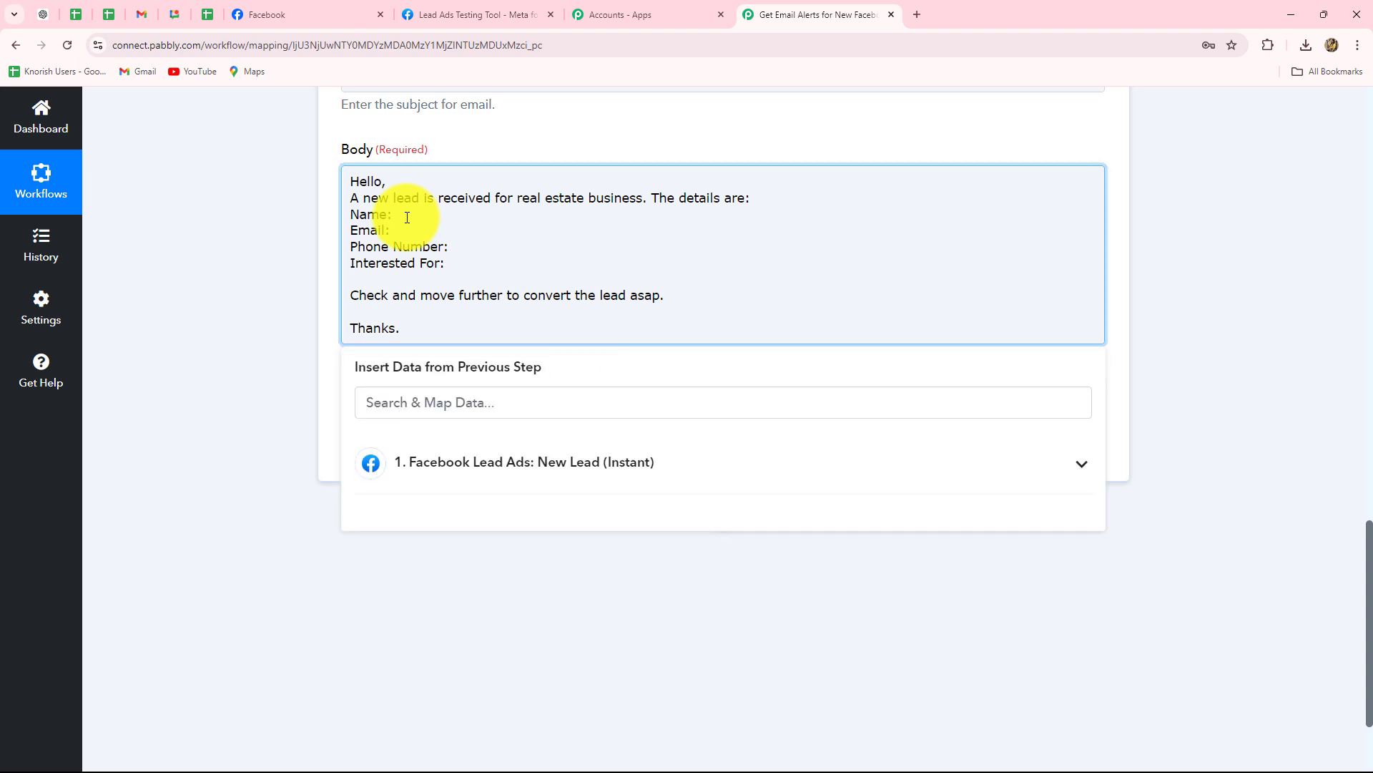
left_click(553, 463)
scroll(1208, 452, "down", 1)
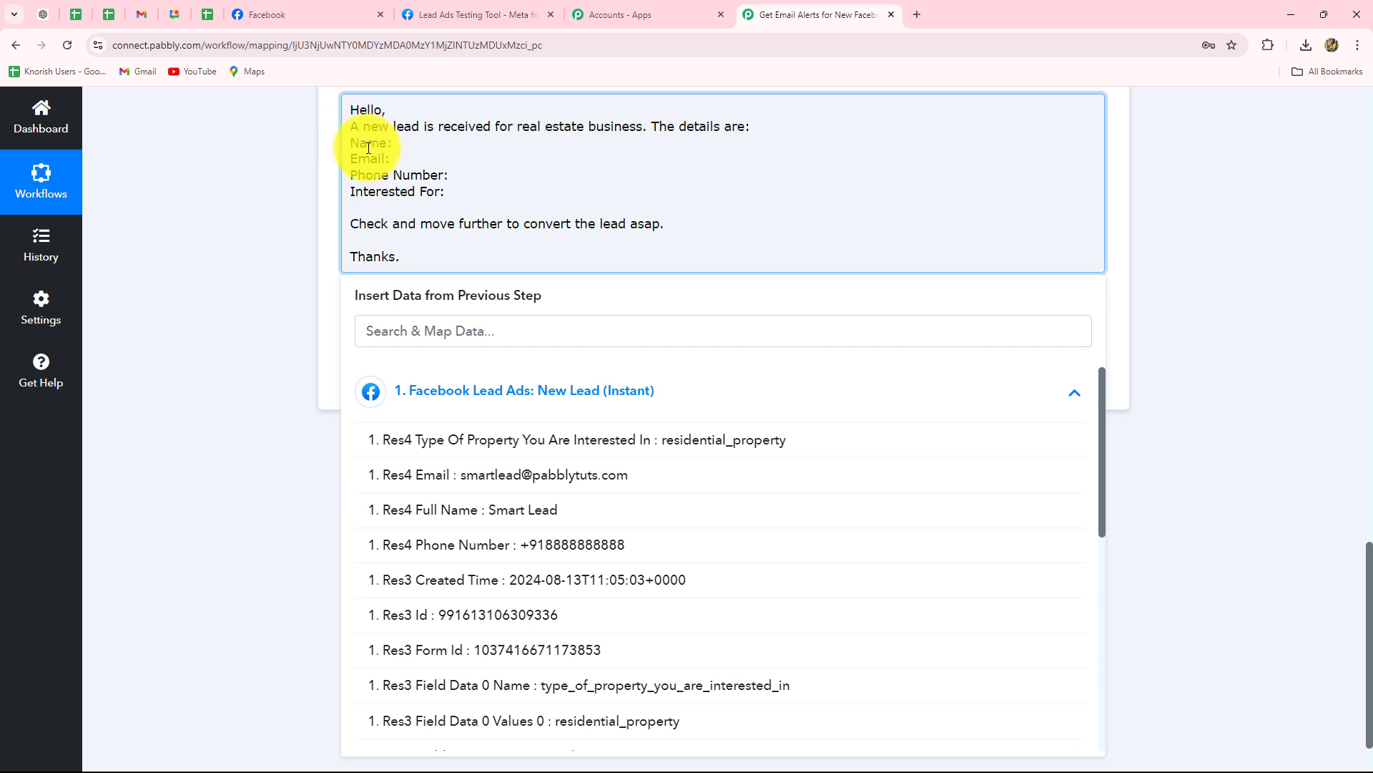
left_click(526, 515)
left_click(700, 189)
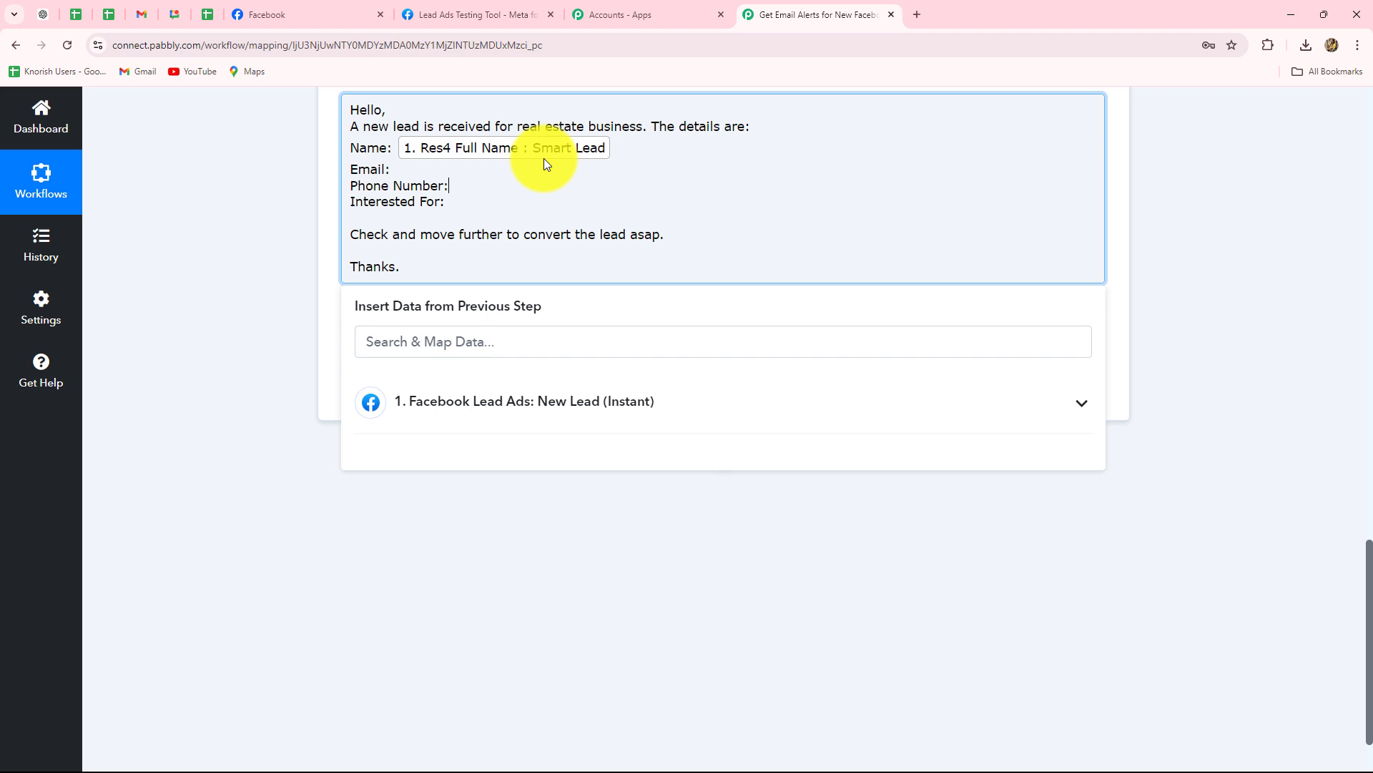
Map Res4 Email, Phone Number and Type Of Property after the Email, Phone Number and Interested For labels.
left_click(418, 169)
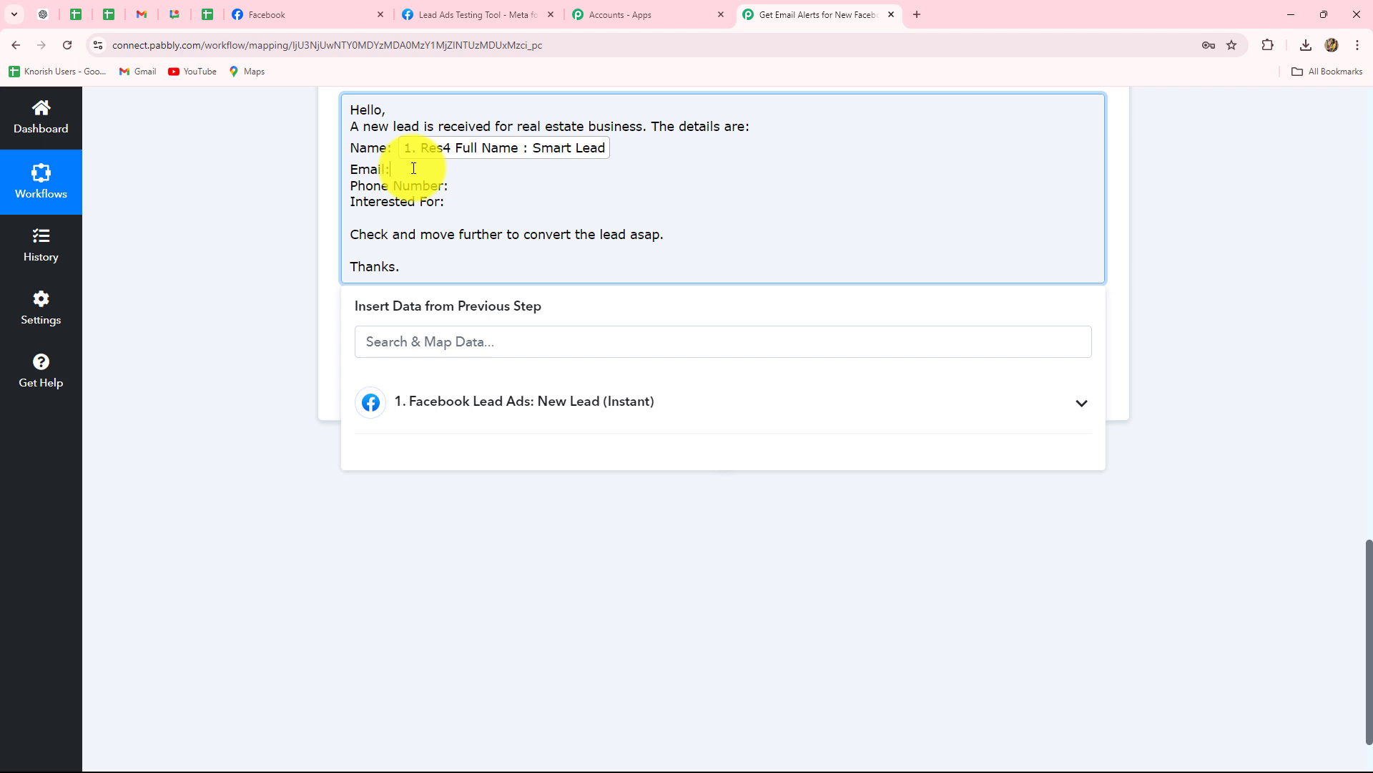
left_click(459, 402)
left_click(500, 481)
left_click(256, 351)
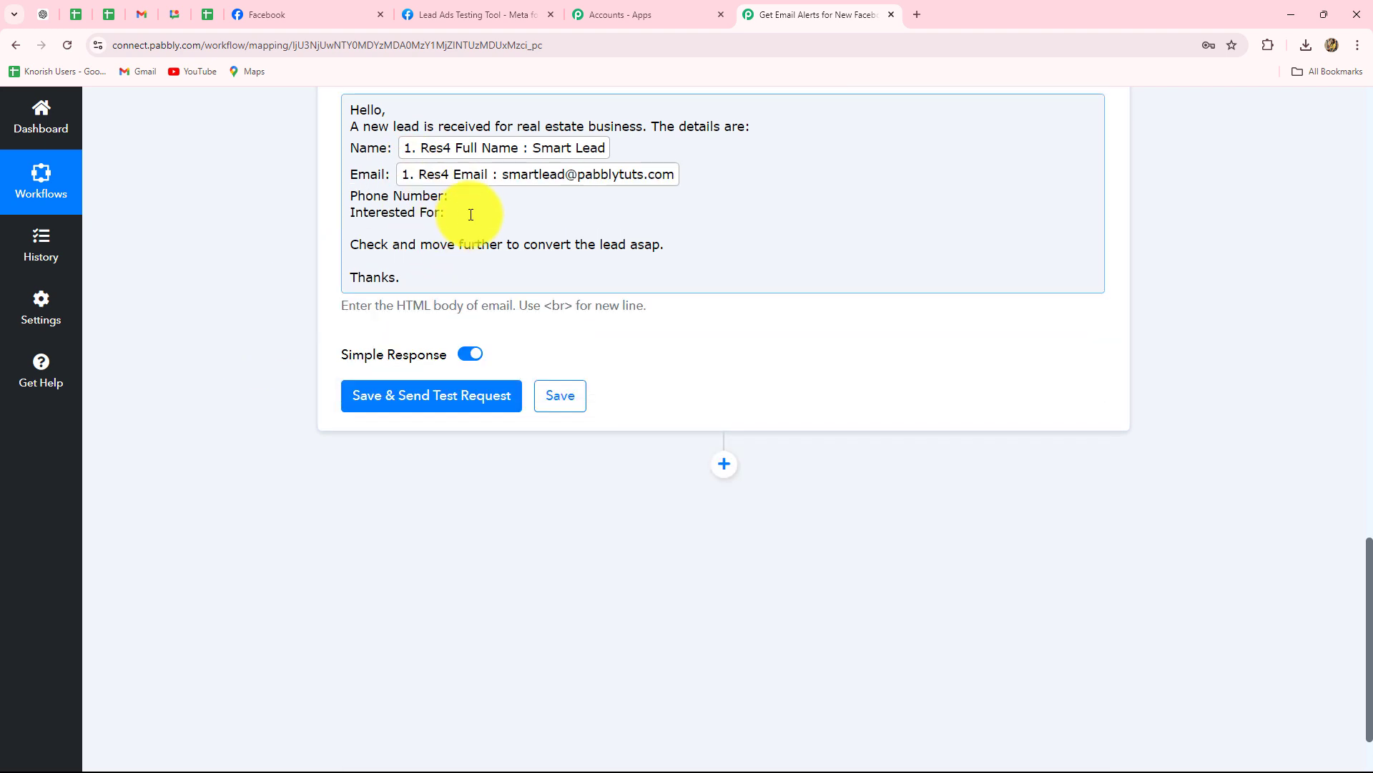
left_click(470, 214)
left_click(466, 415)
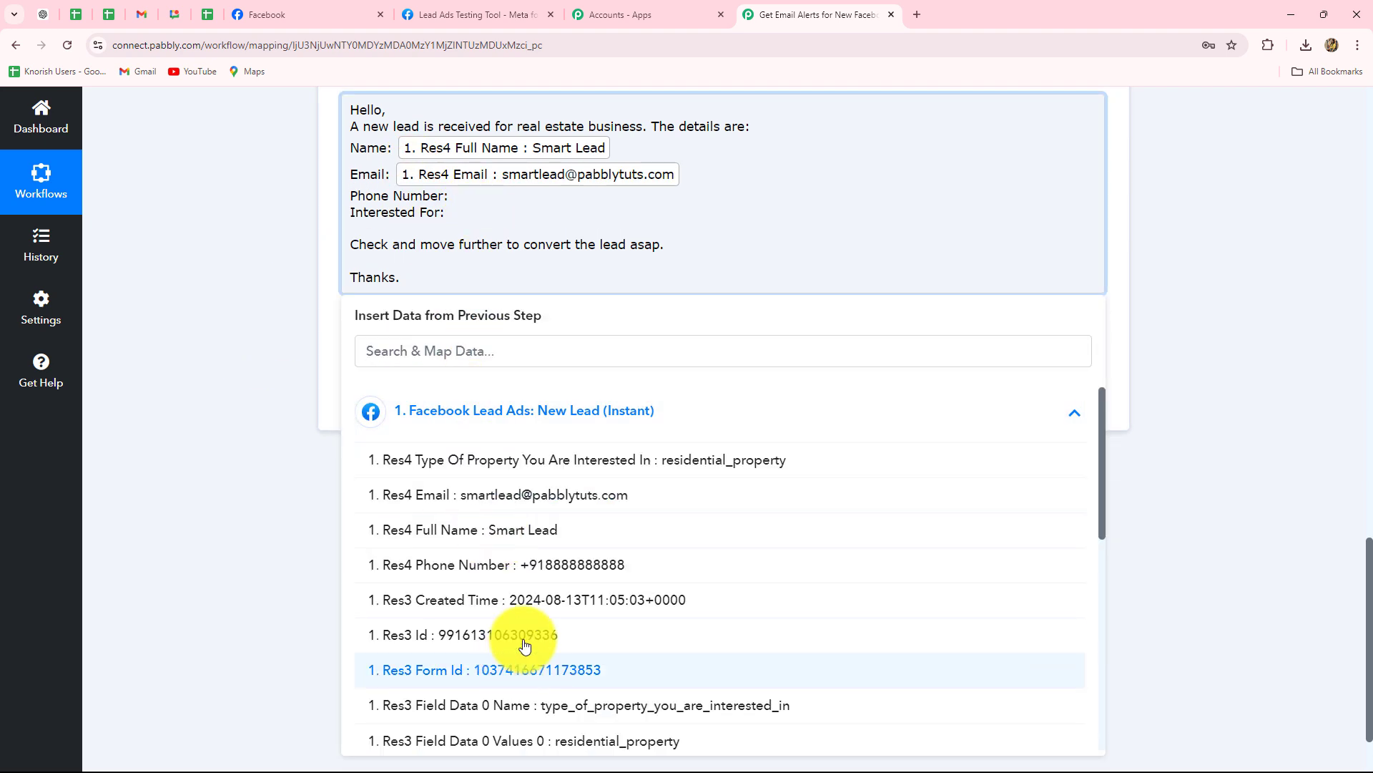
left_click(546, 564)
left_click(450, 222)
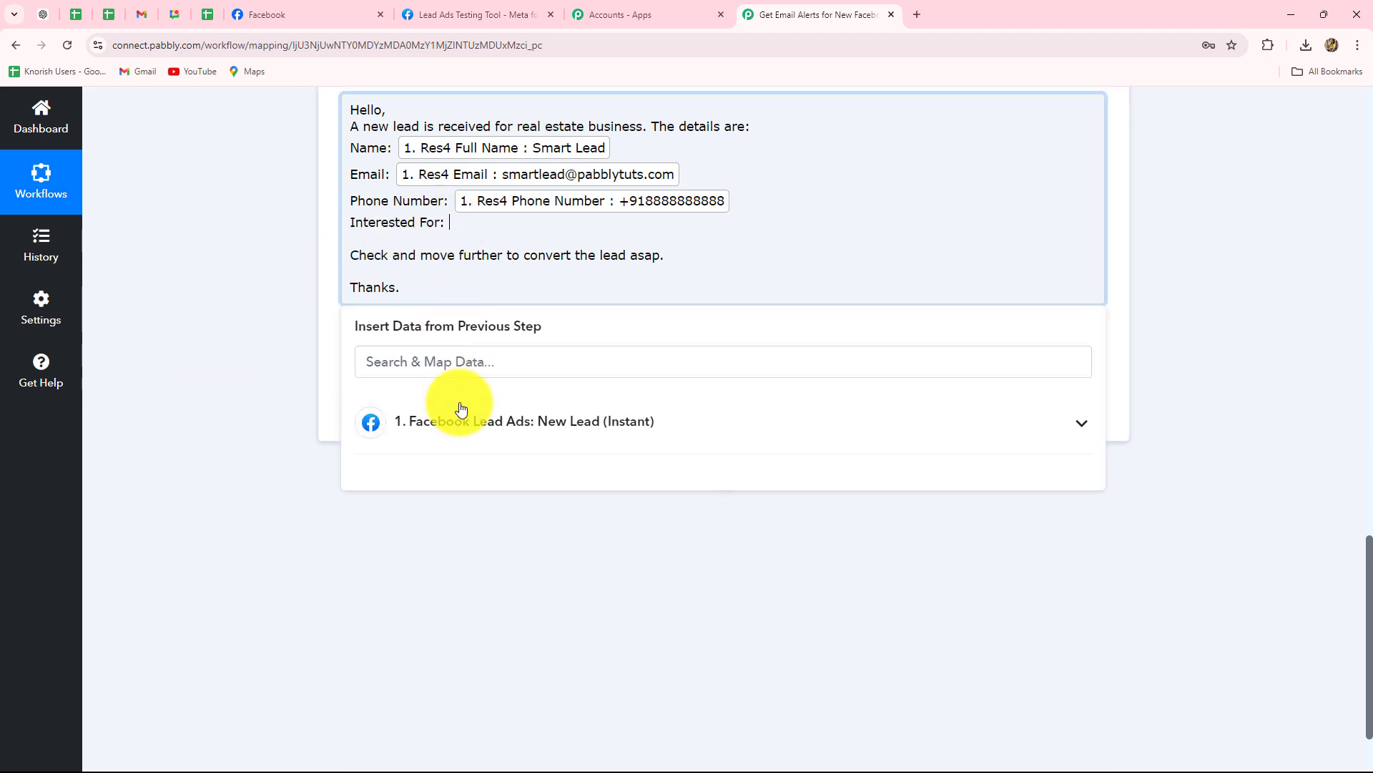
left_click(462, 409)
left_click(723, 475)
left_click(128, 316)
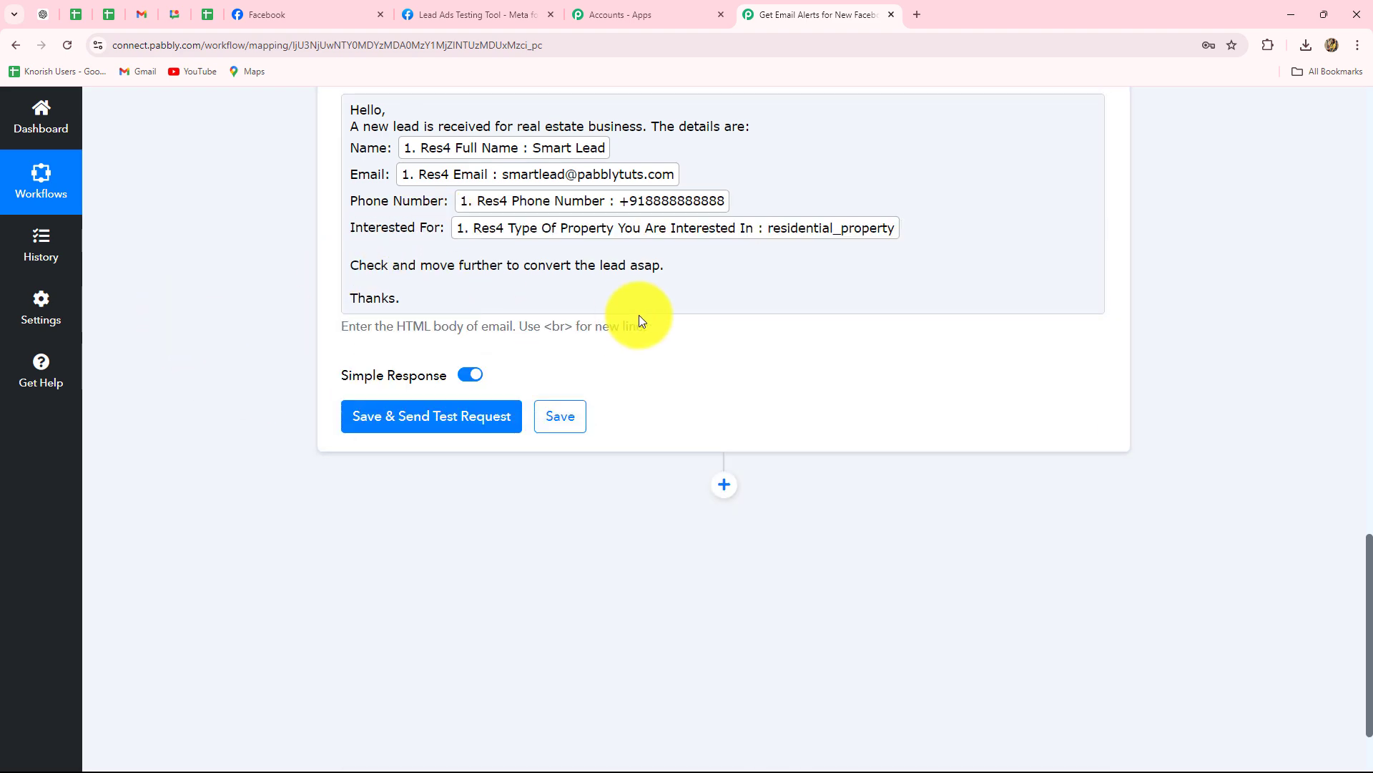
scroll(651, 653, "up", 5)
left_click(323, 544)
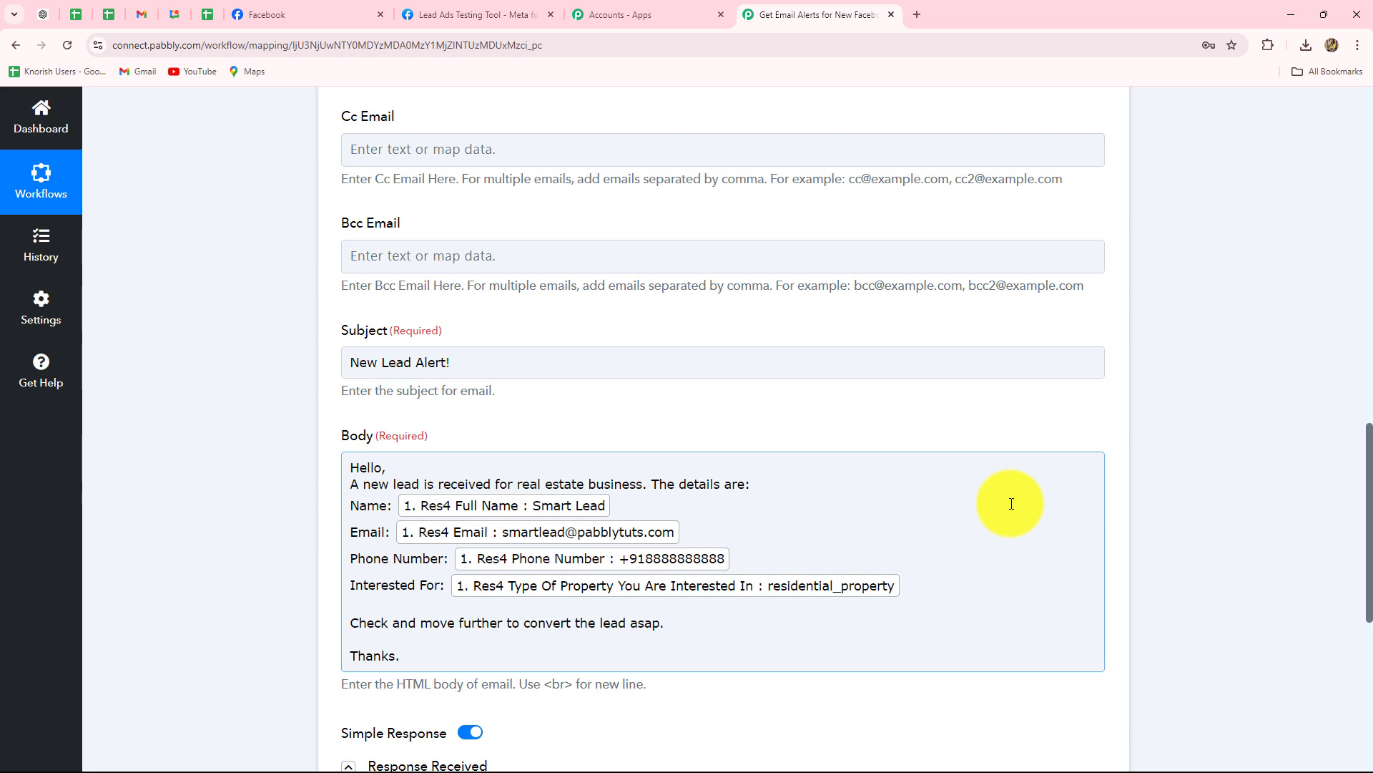
Insert <br/> line-break tags between the email body lines, starting after 'Hello,'.
left_click(346, 473)
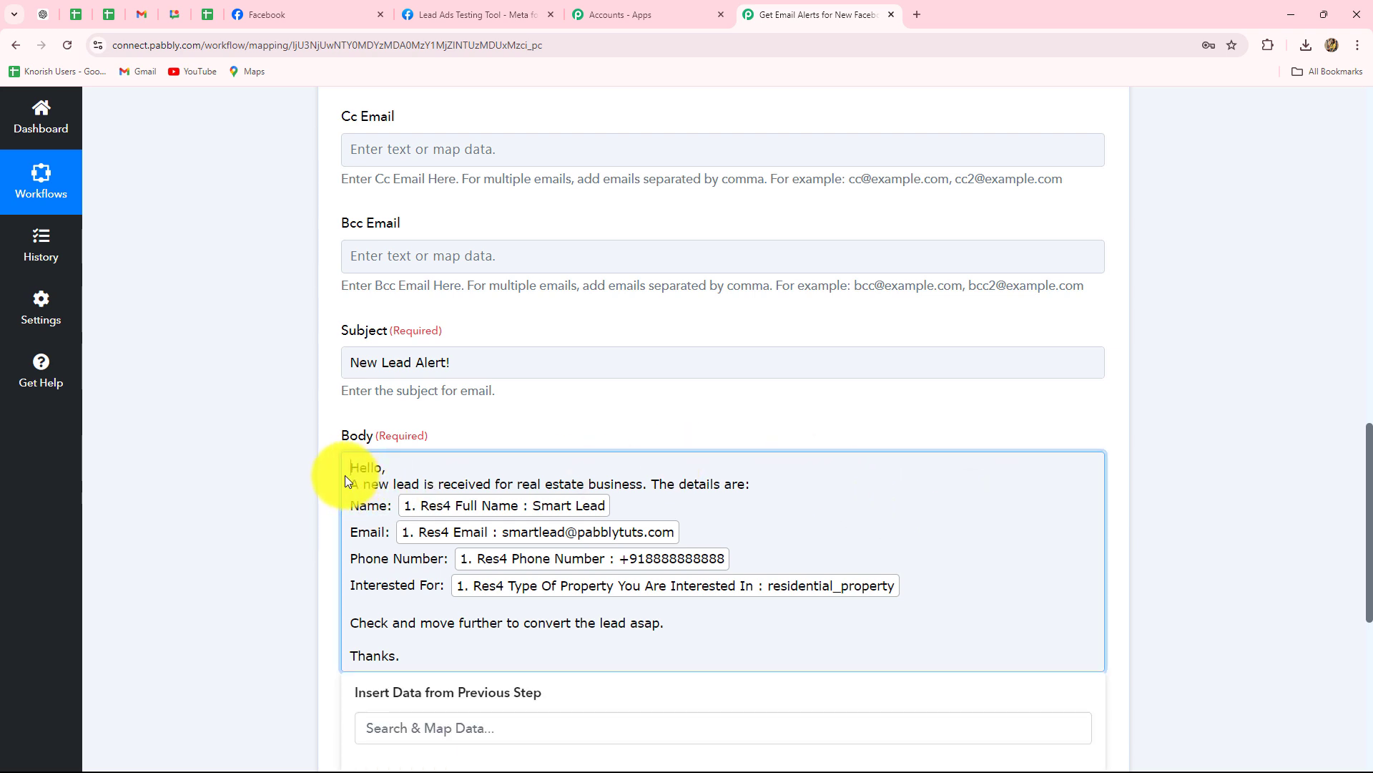
type("</br>")
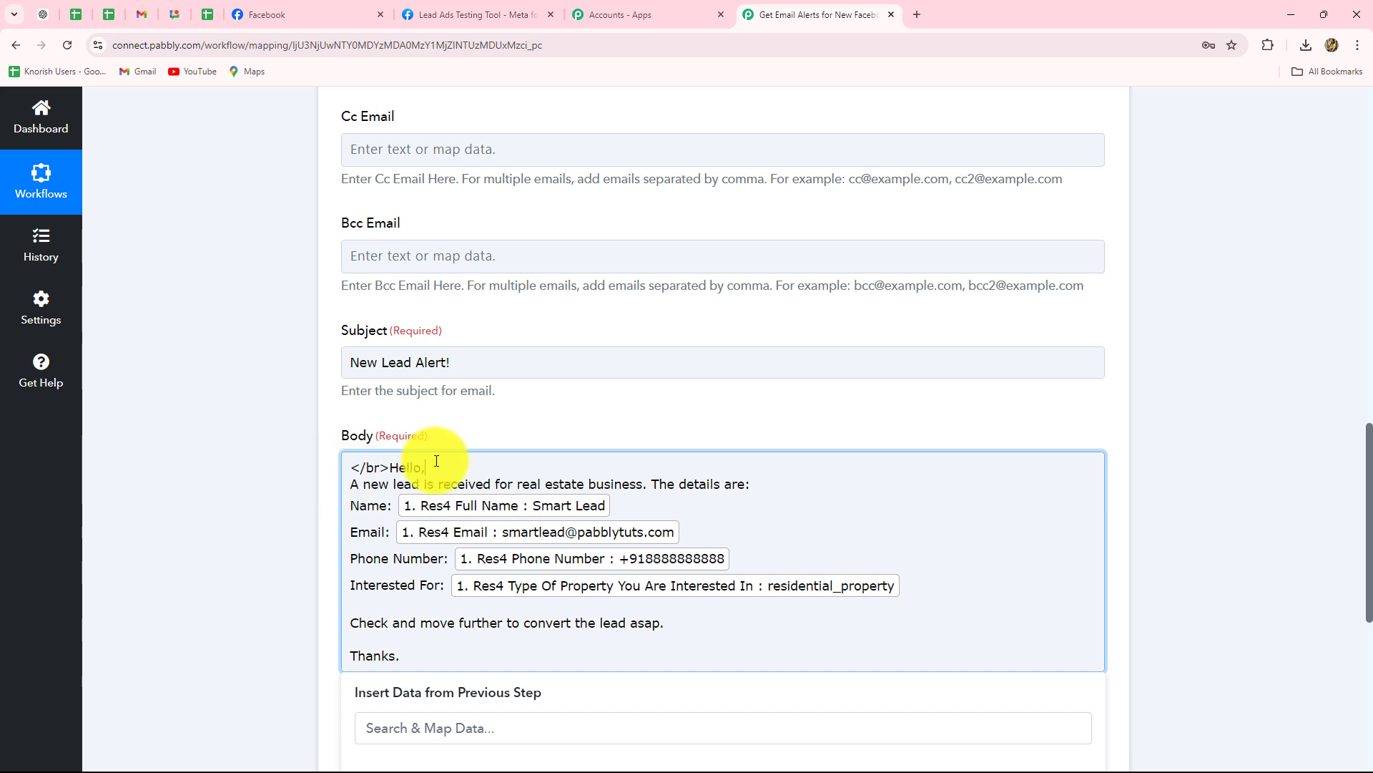
left_click(436, 461)
type("<br/>")
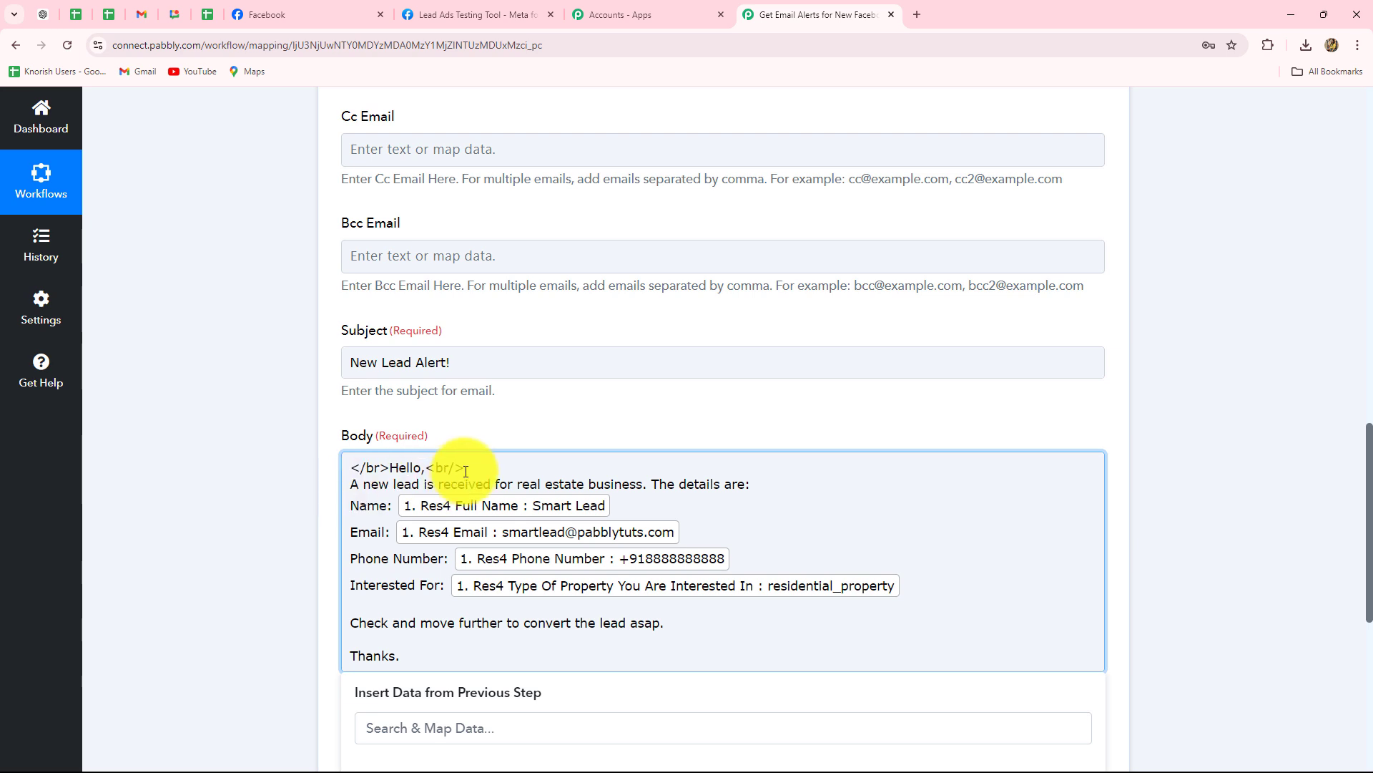
scroll(608, 465, "down", 4)
Save the step, send a test email, and confirm the success response with the recipient address.
left_click(451, 429)
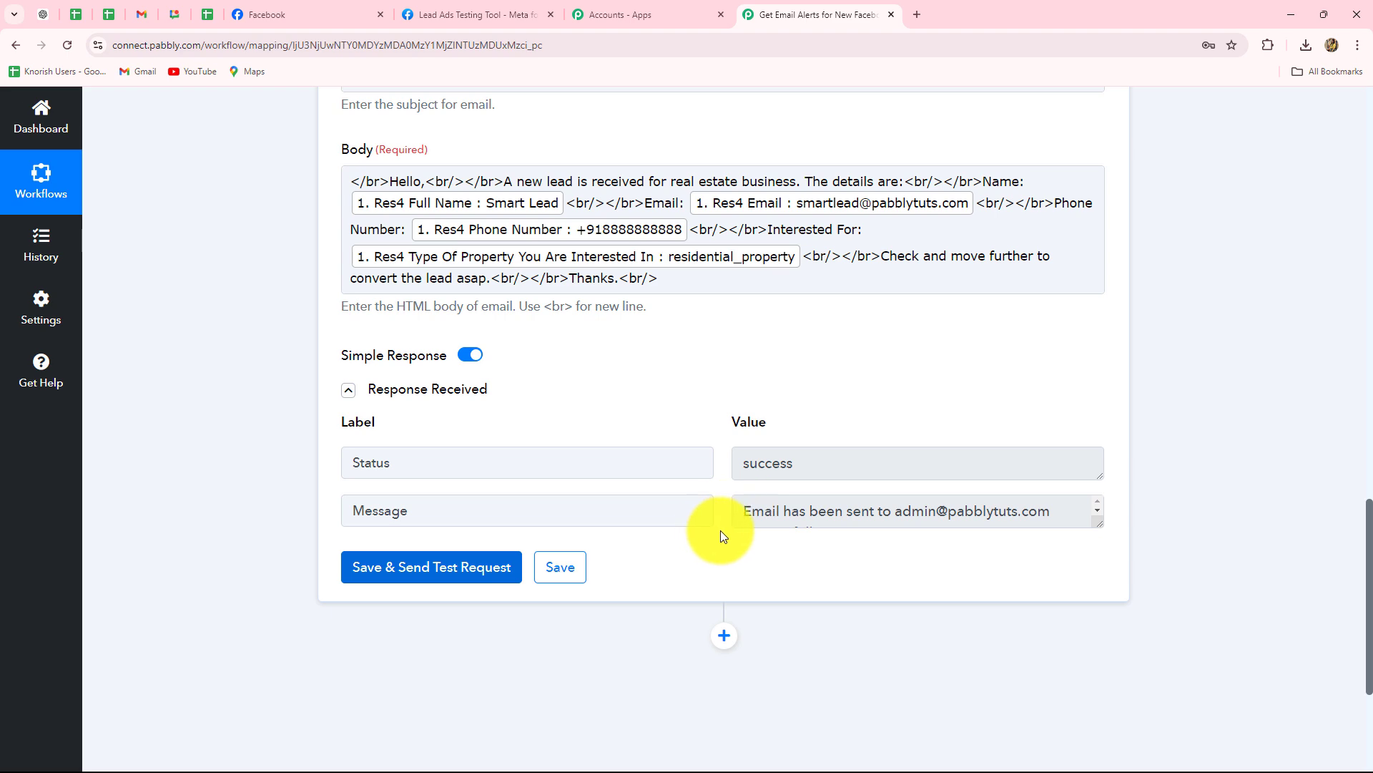
left_click_drag(899, 512, 1031, 513)
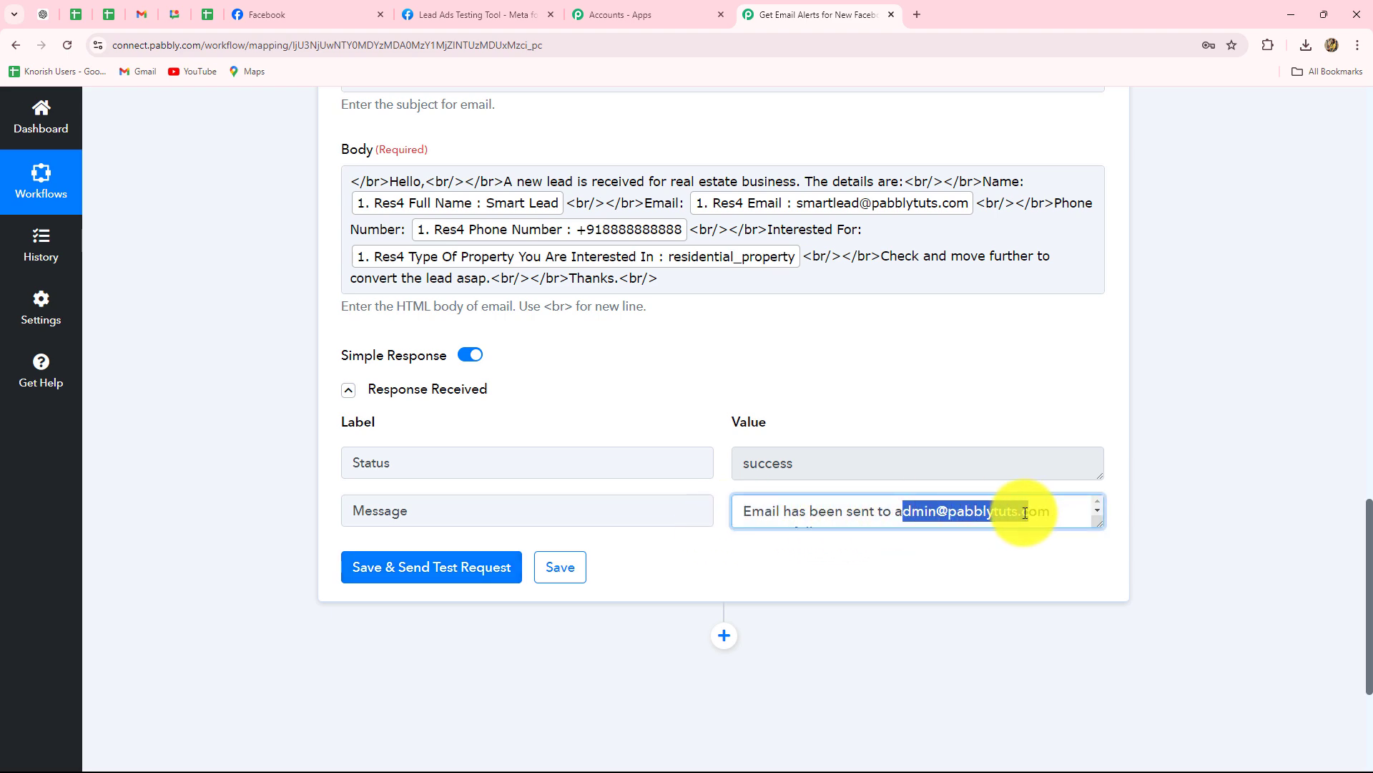
scroll(1030, 514, "up", 10)
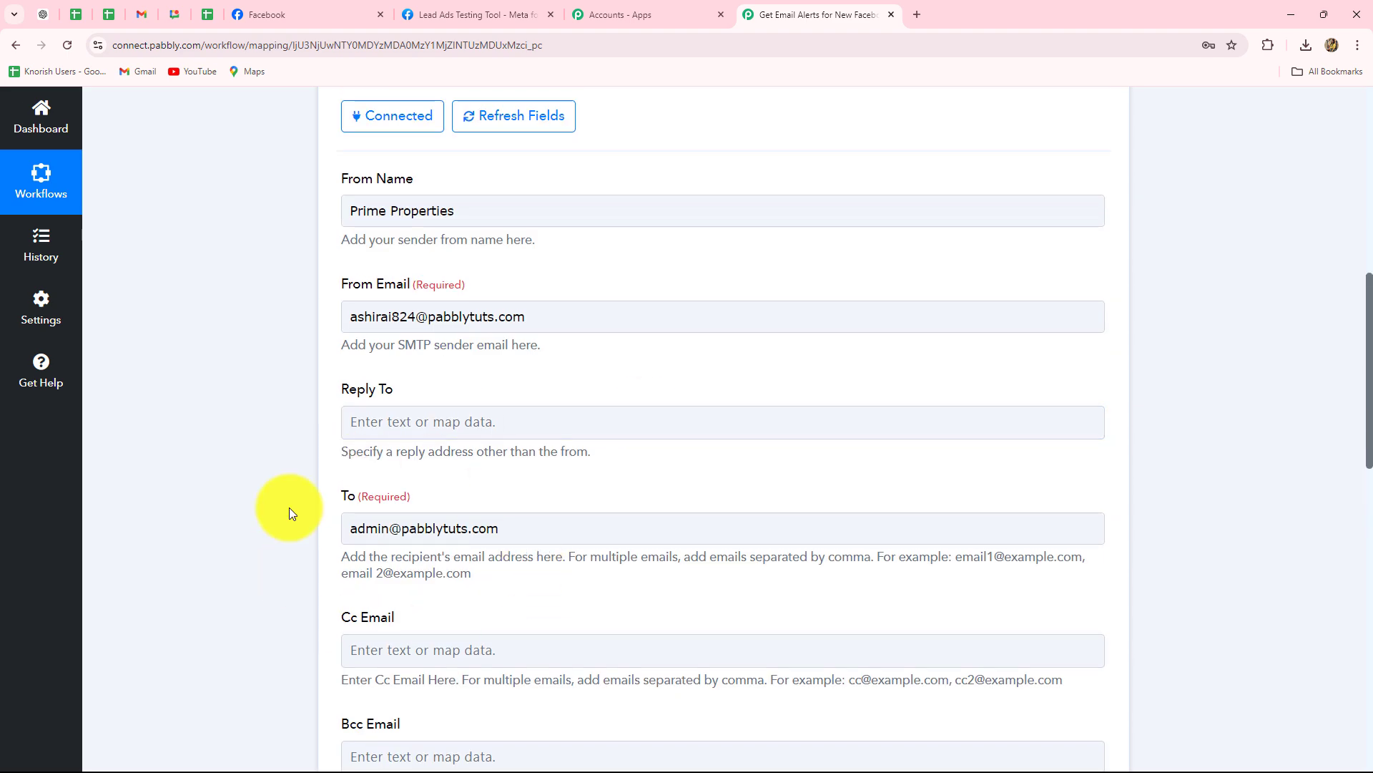
scroll(530, 545, "down", 5)
Open the New Lead Alert! email in Gmail to check the lead's details, then minimize Gmail.
scroll(530, 545, "down", 5)
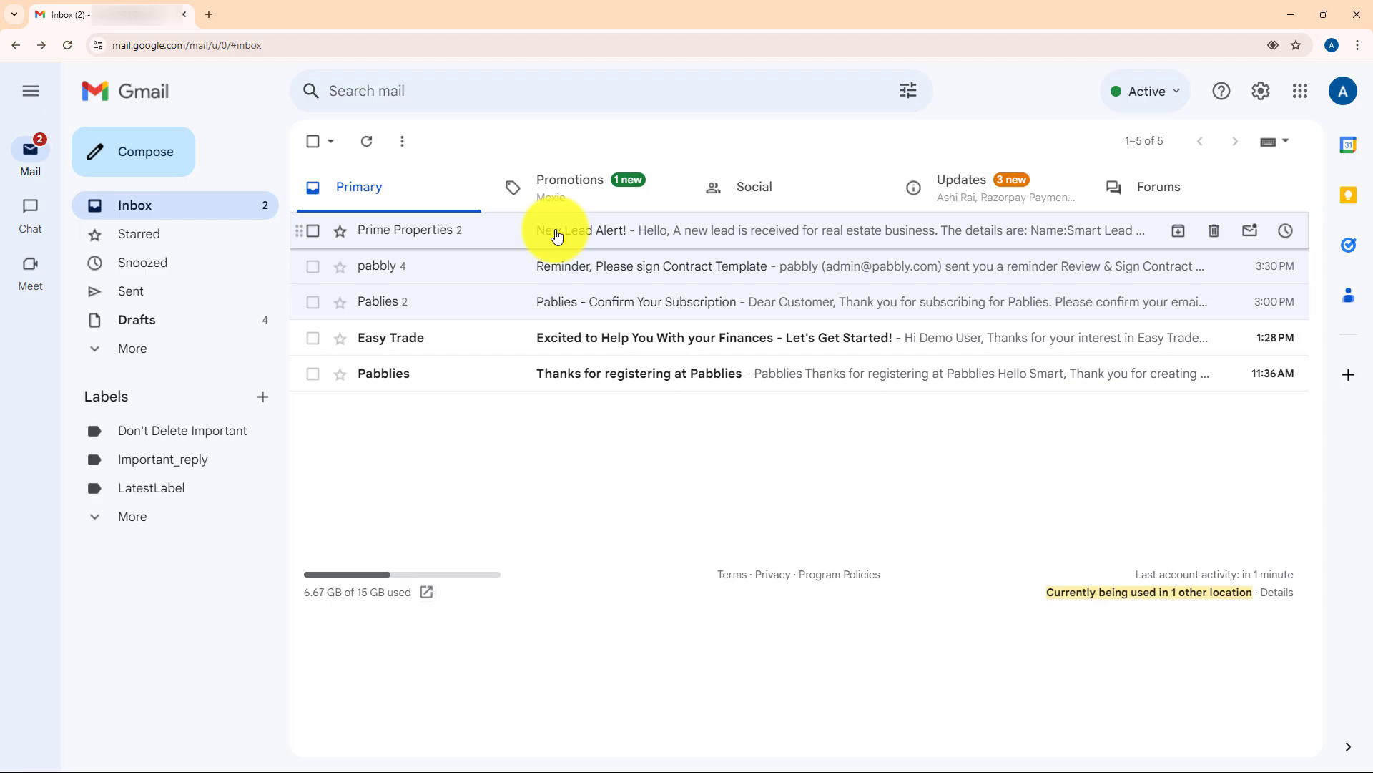
left_click(557, 236)
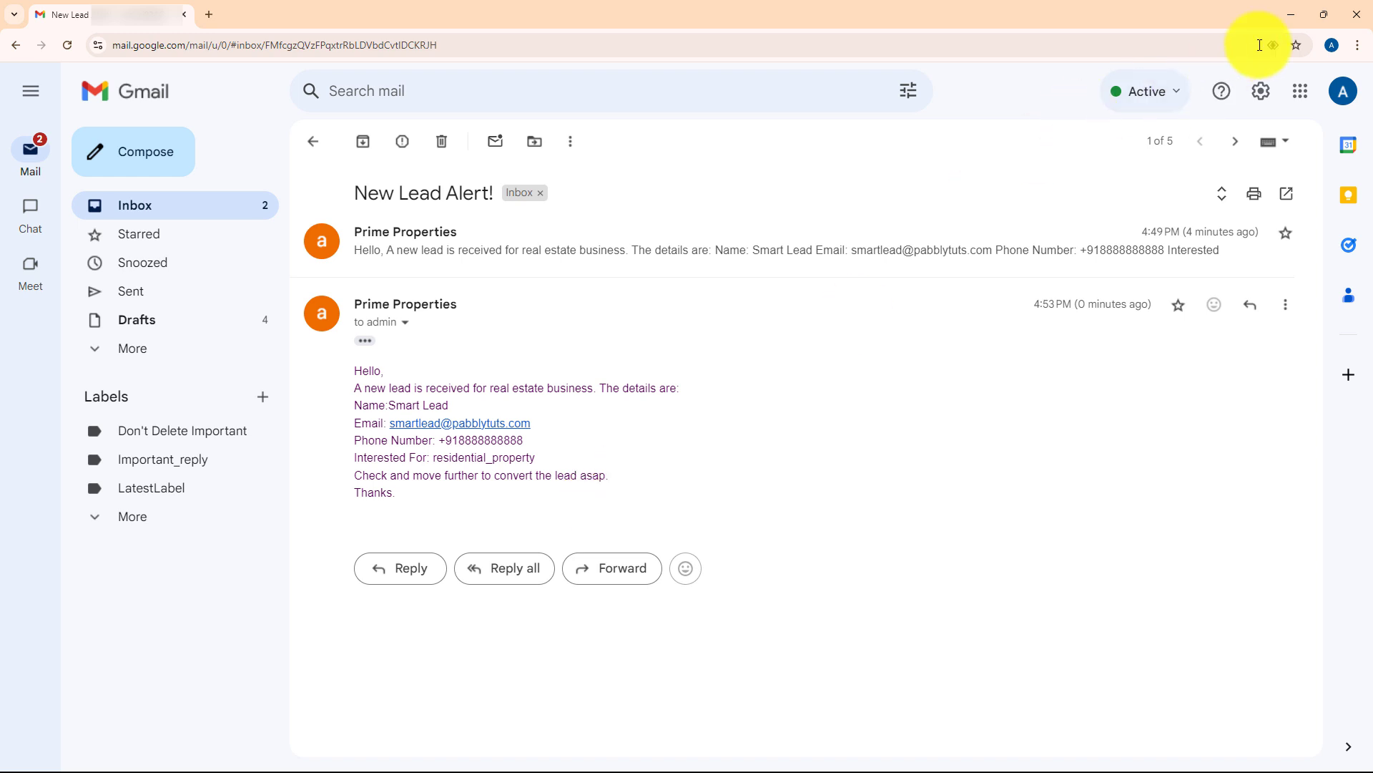
left_click(1292, 15)
Collapse the SMTP email-sending action card in the Pabbly Connect workflow.
scroll(1167, 373, "up", 5)
scroll(1289, 415, "up", 15)
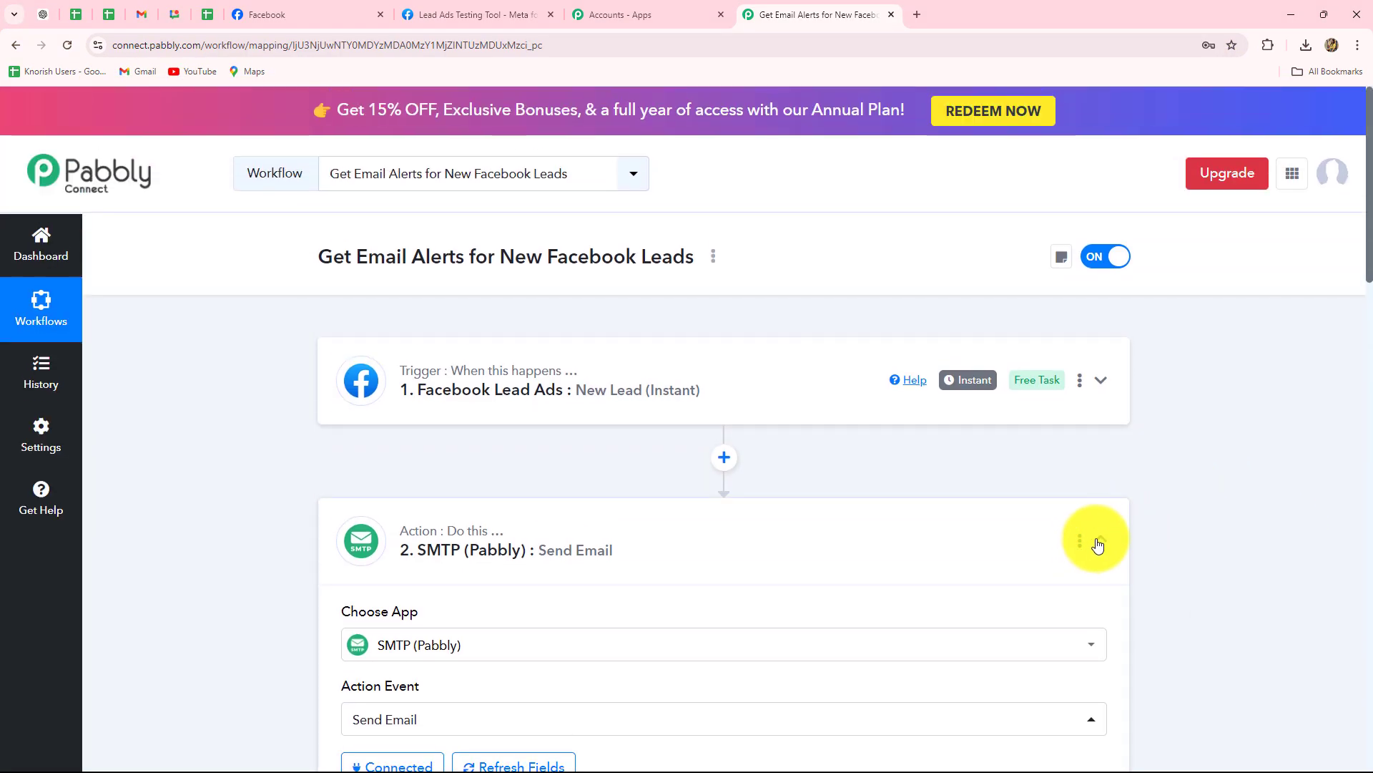
left_click(1099, 543)
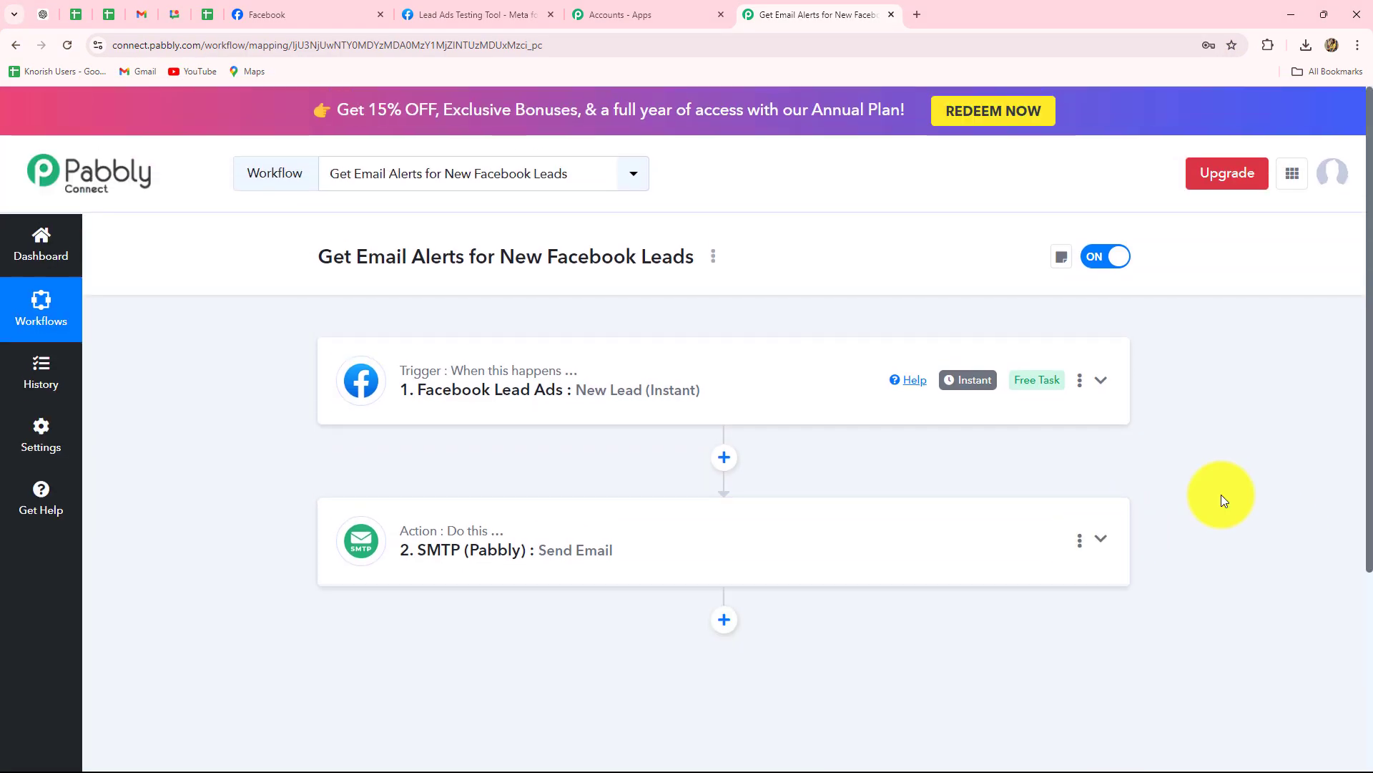
scroll(1221, 495, "down", 3)
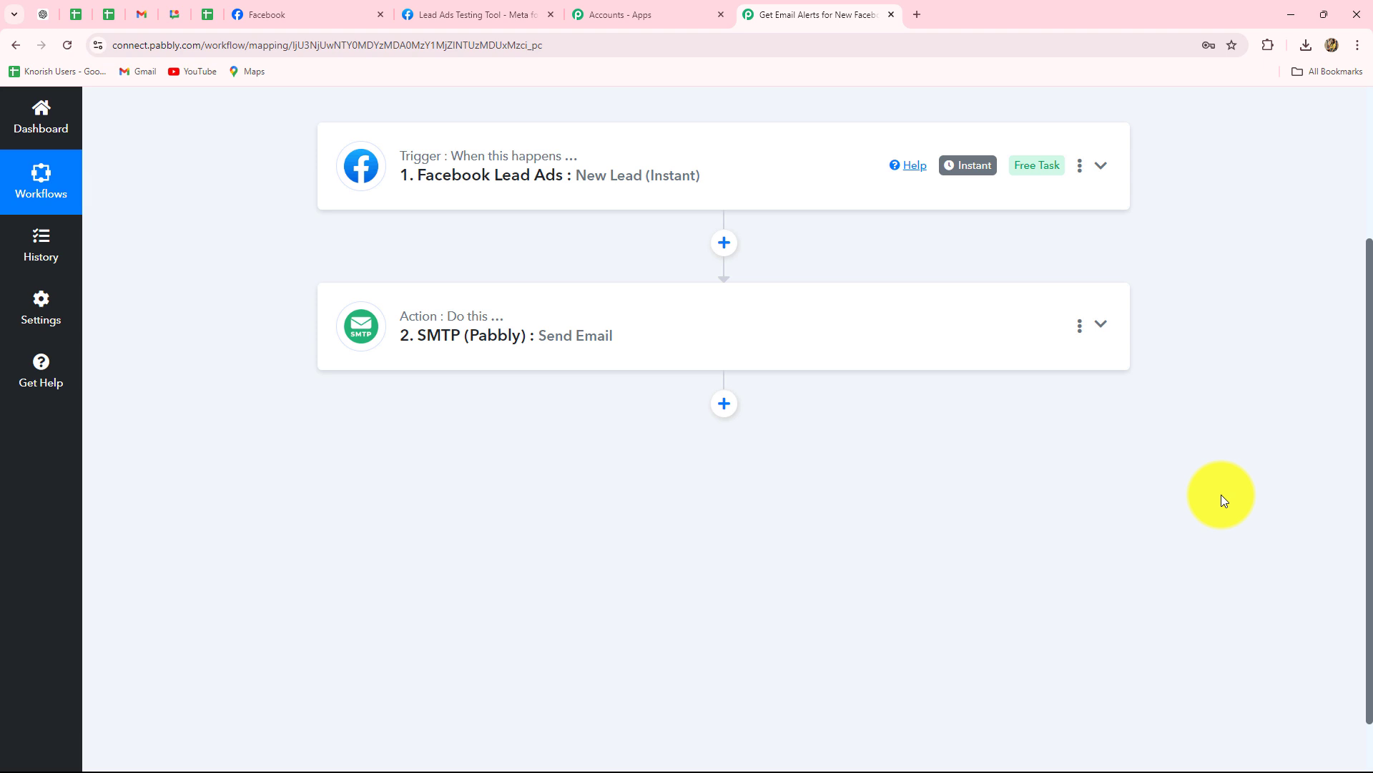